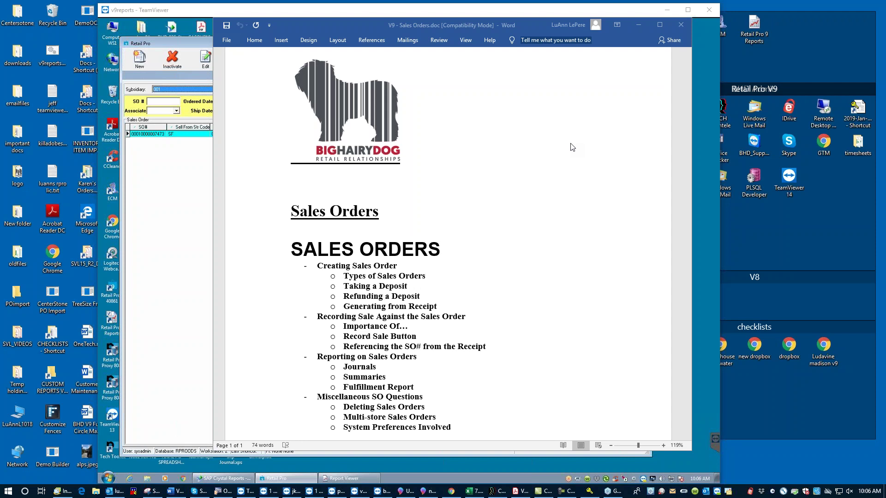
Put away the Sales Orders document, return to the Retail Pro home screen and open the system preferences
left_click(638, 26)
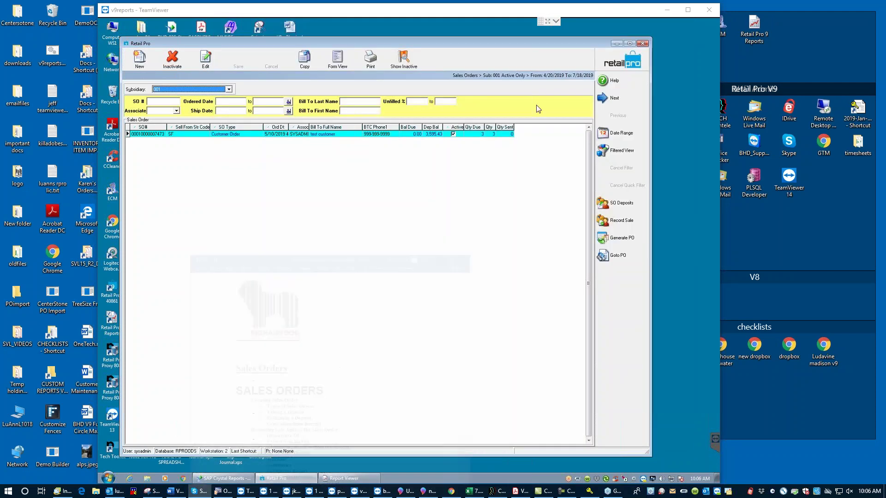
left_click(621, 61)
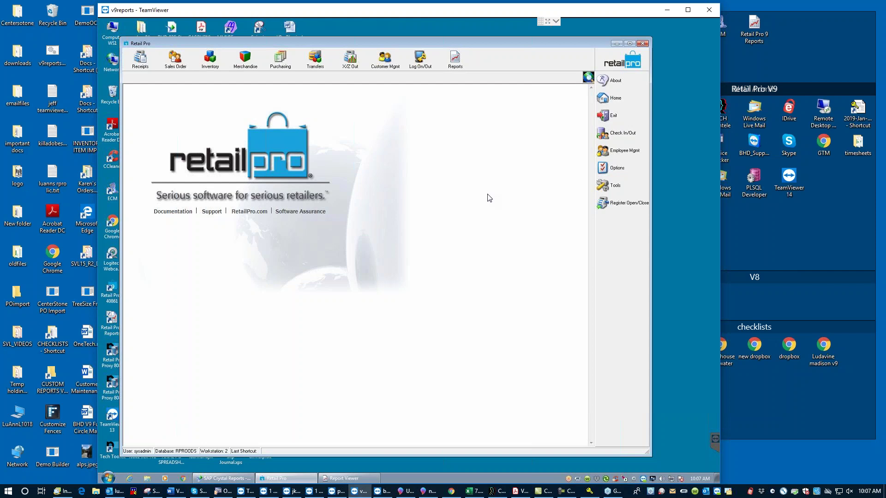
left_click(626, 169)
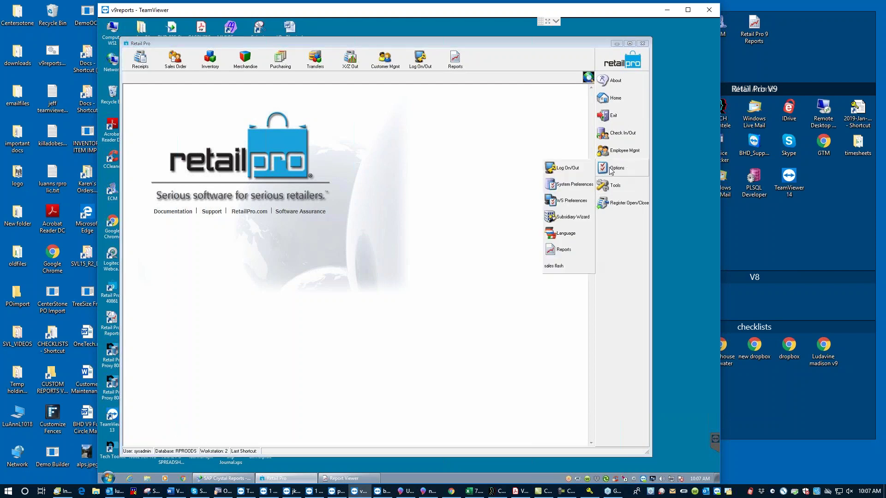
left_click(568, 185)
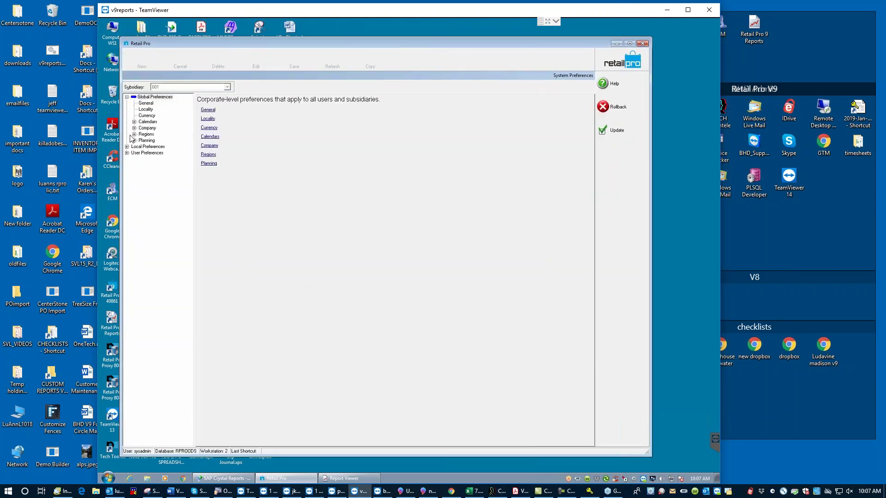
Examine the instruction and comment lists for sales orders in the local point-of-sale preferences
left_click(127, 147)
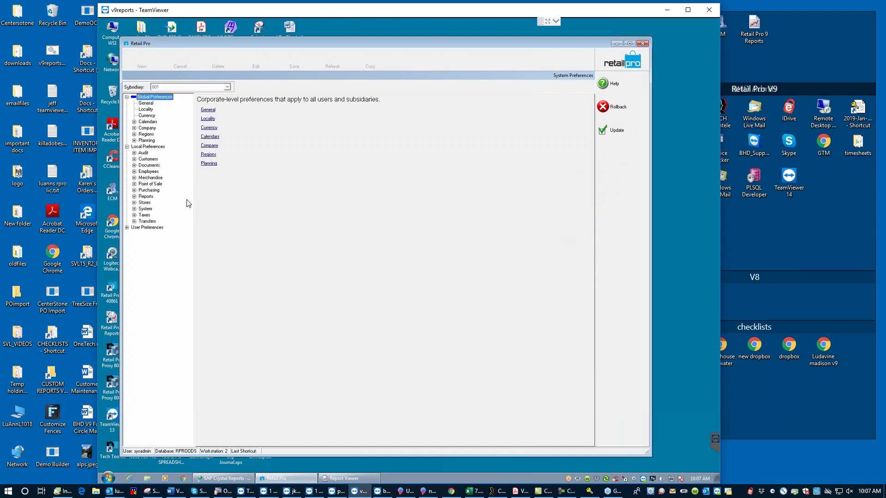
left_click(135, 184)
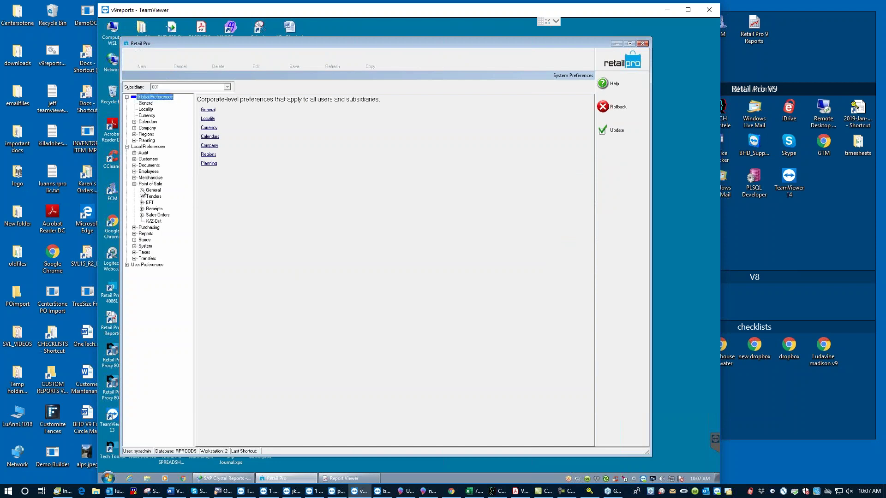
left_click(143, 215)
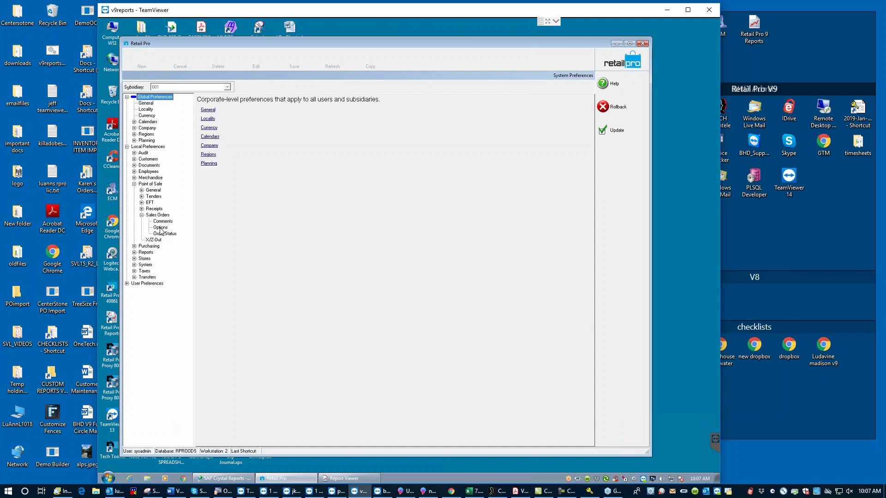
left_click(163, 221)
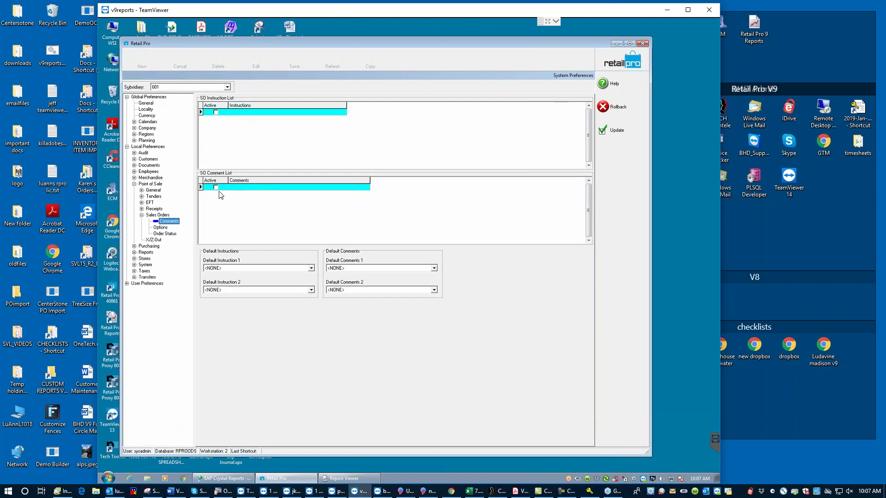
left_click(267, 187)
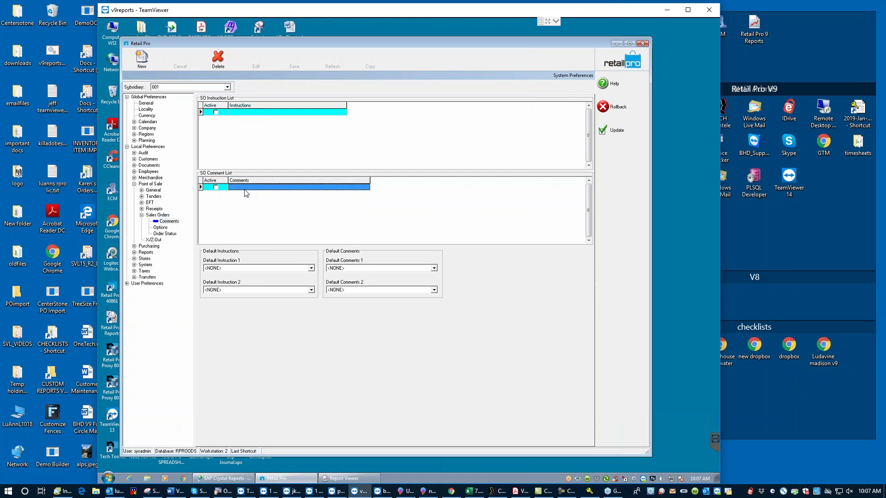
left_click(244, 112)
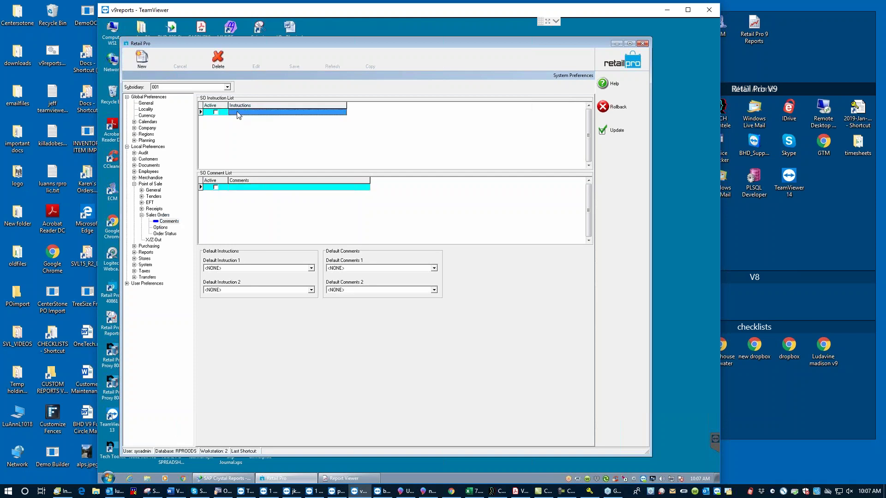
left_click(269, 188)
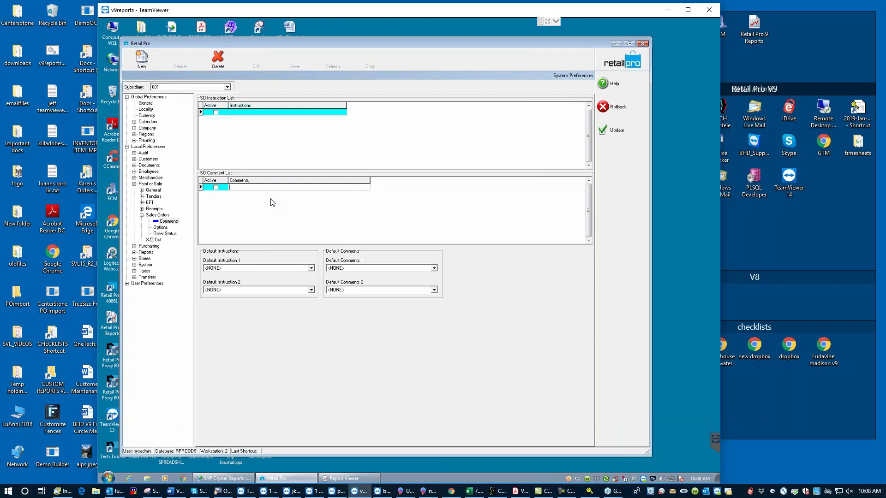
left_click(256, 112)
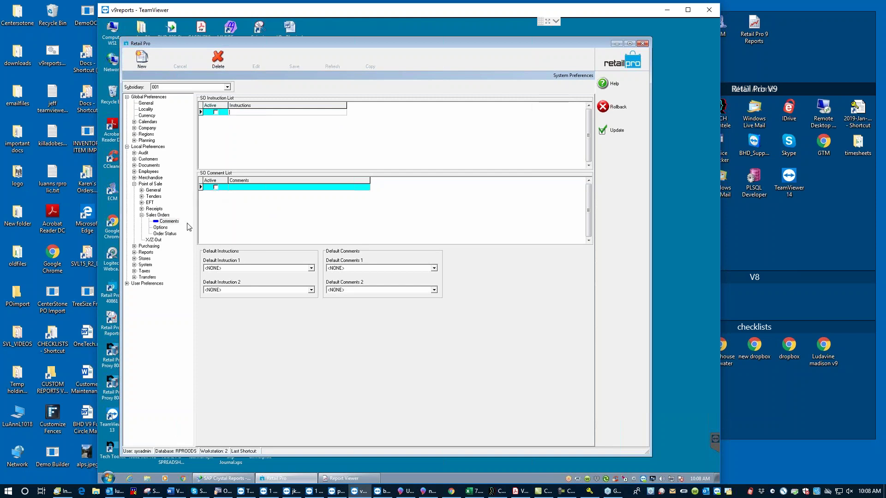
Review the sales order options for minimum first-deposit percentages and the Record Sale choices for customer orders
left_click(161, 228)
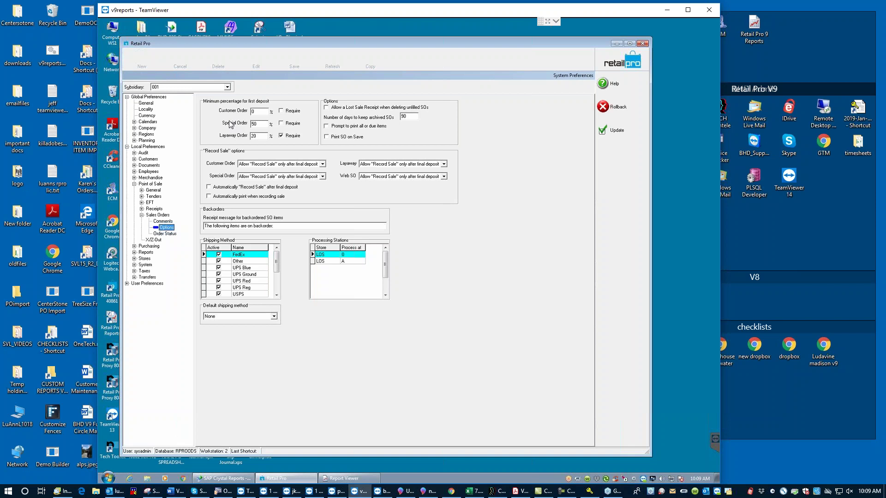
double_click(252, 137)
left_click(261, 123)
left_click(259, 112)
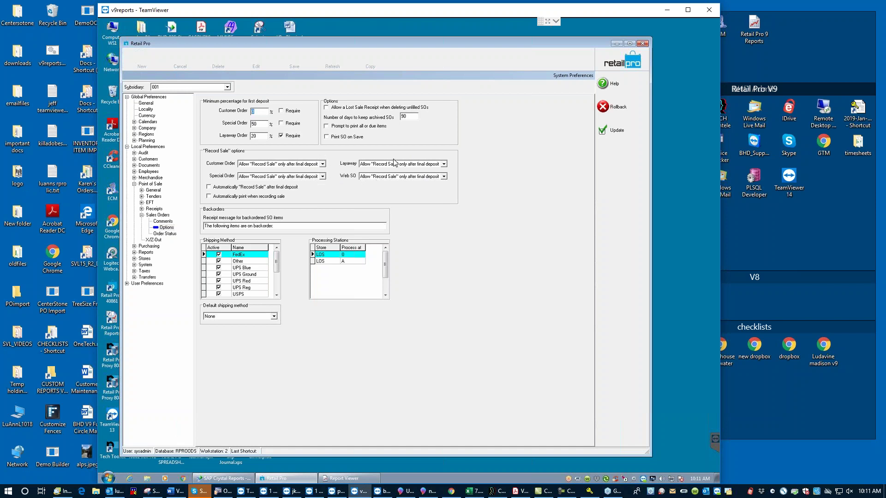
left_click(323, 164)
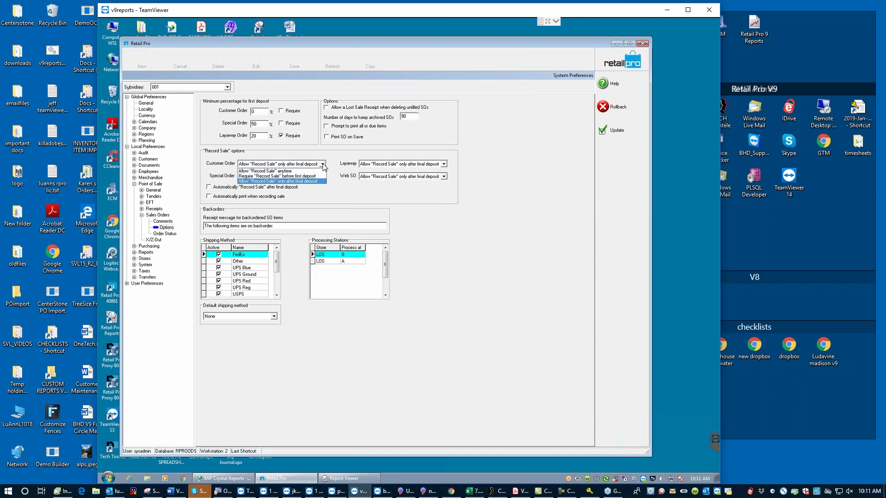
left_click(323, 165)
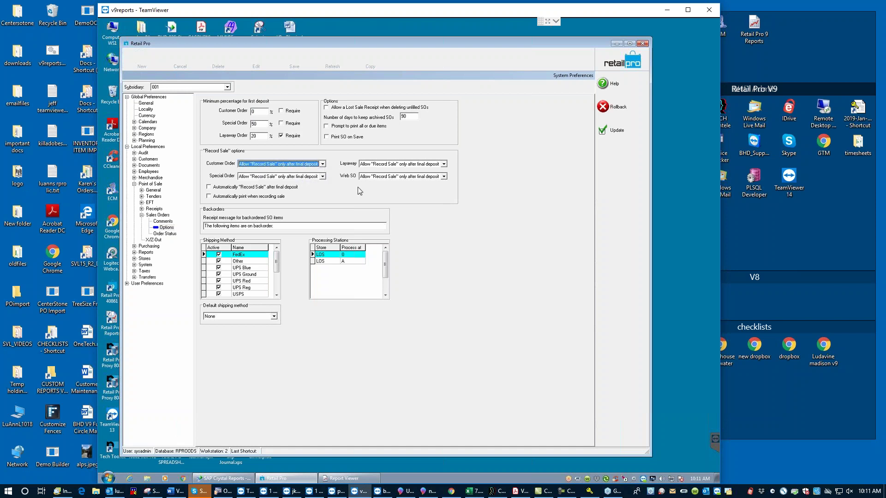
Enable automatic printing when recording a sale, leave automatic Record Sale after final deposit off, and update the preferences
left_click(208, 188)
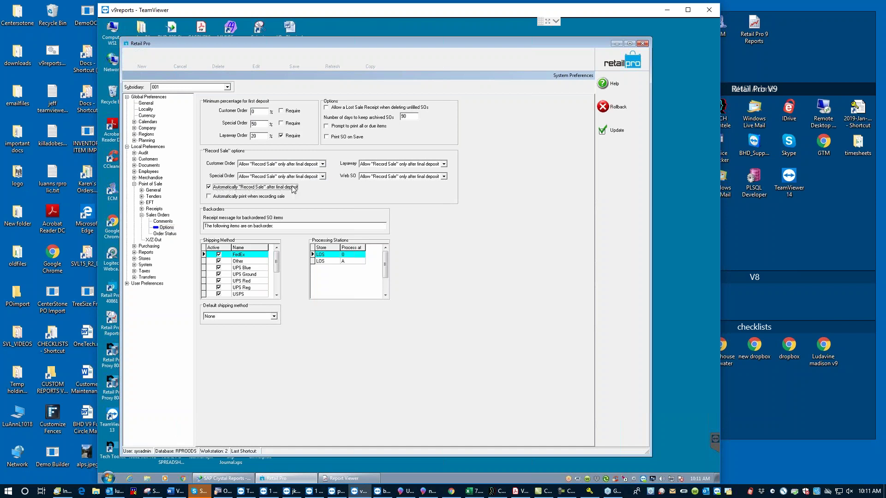
left_click(209, 188)
left_click(208, 197)
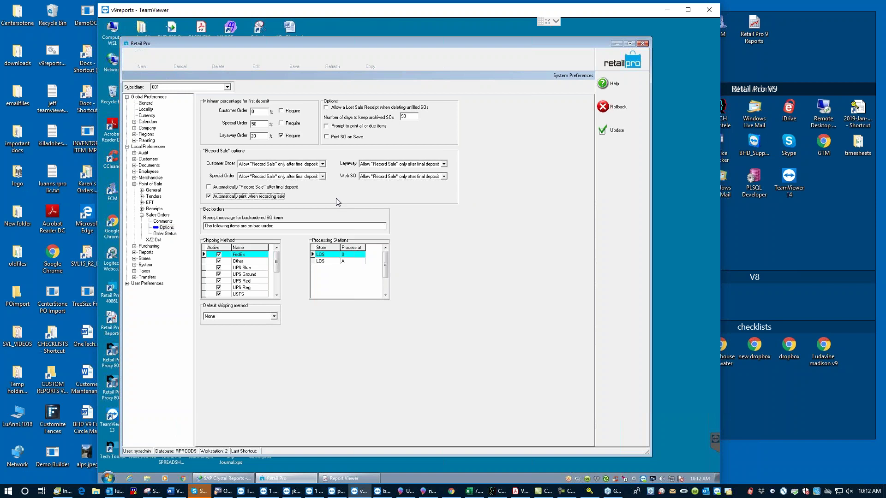
left_click(604, 135)
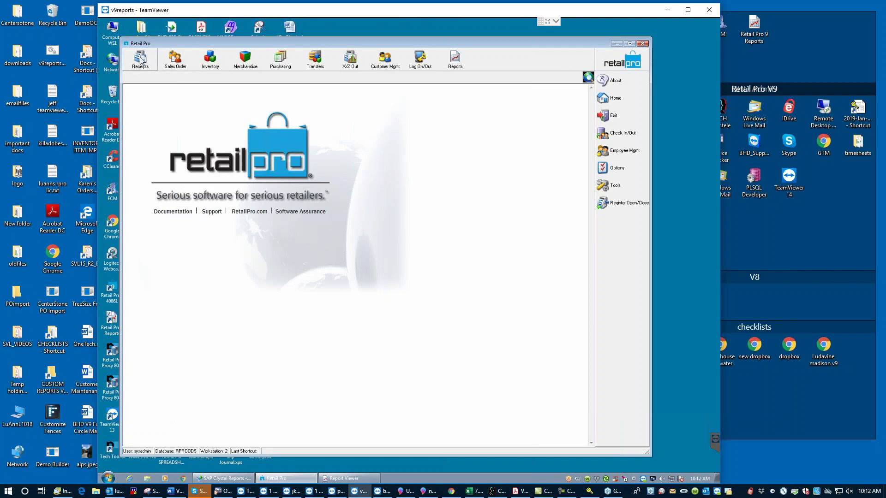
Create a new sales order of the Special Order type
left_click(176, 63)
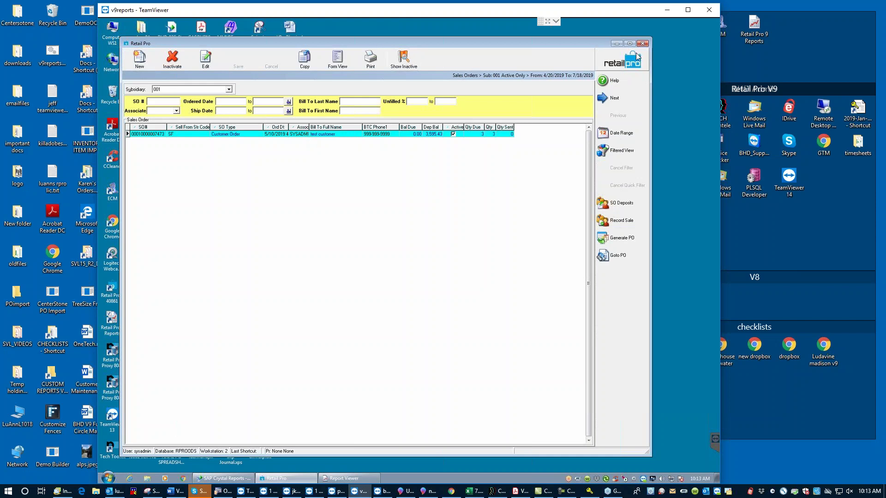
left_click(140, 58)
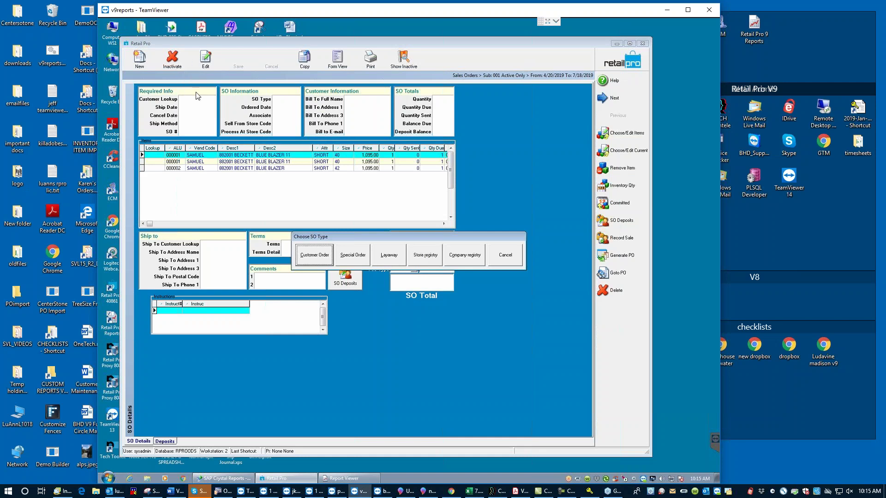
left_click(354, 256)
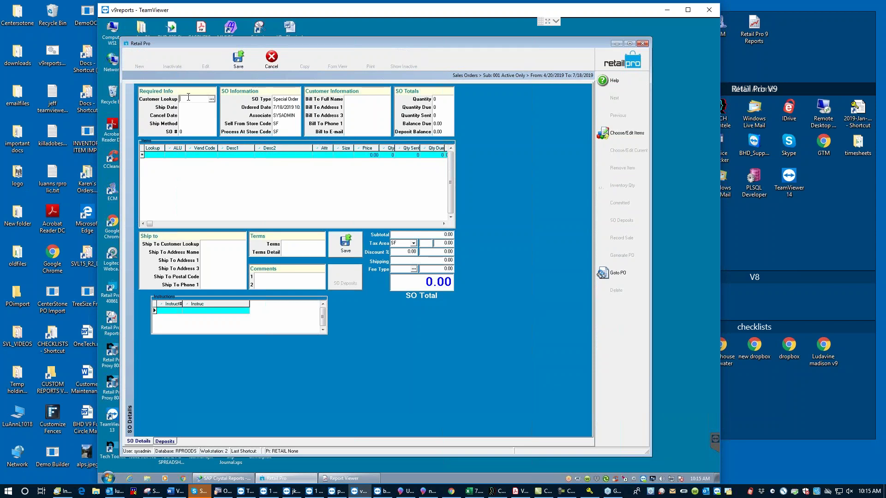
Look up the test customer by partial phone number, assign it as the bill-to customer and match the ship-to customer
type("uso")
key("BackSpace")
key("BackSpace")
key("BackSpace")
type("999")
key("Return")
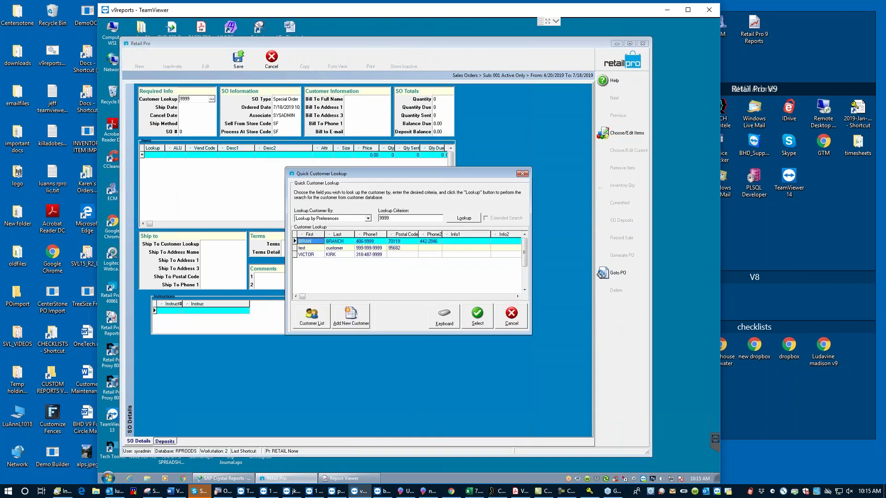
left_click(375, 248)
left_click(478, 316)
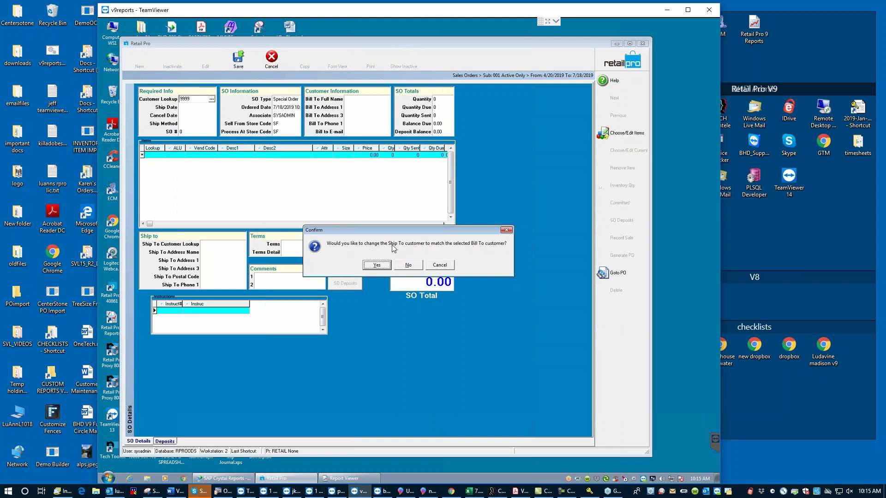
left_click(378, 266)
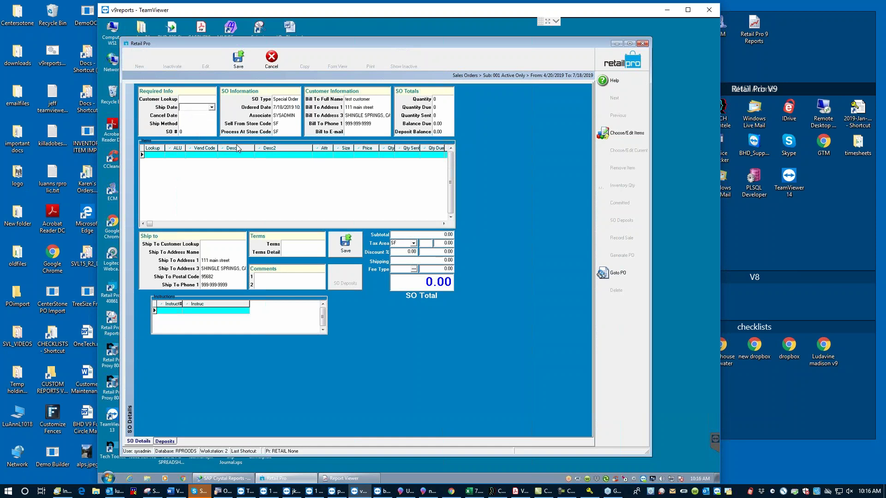
Set the special order's ship date to 8/15/2019
left_click(212, 107)
left_click(240, 117)
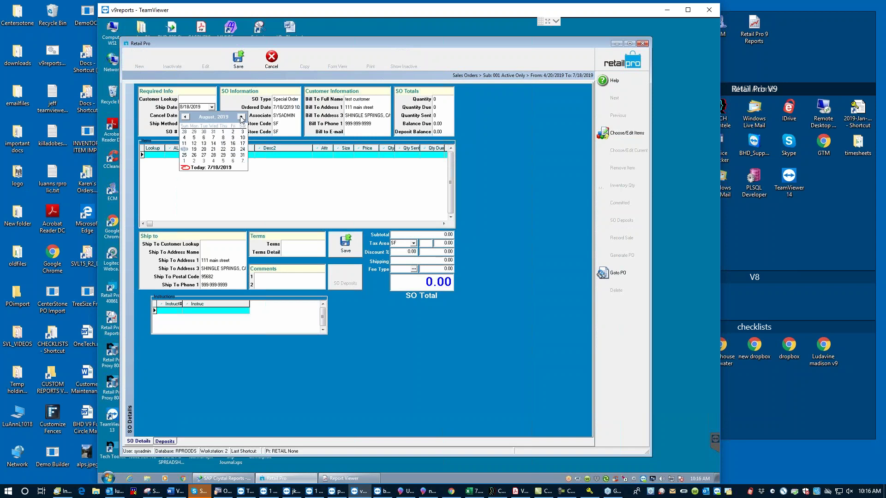
left_click(223, 143)
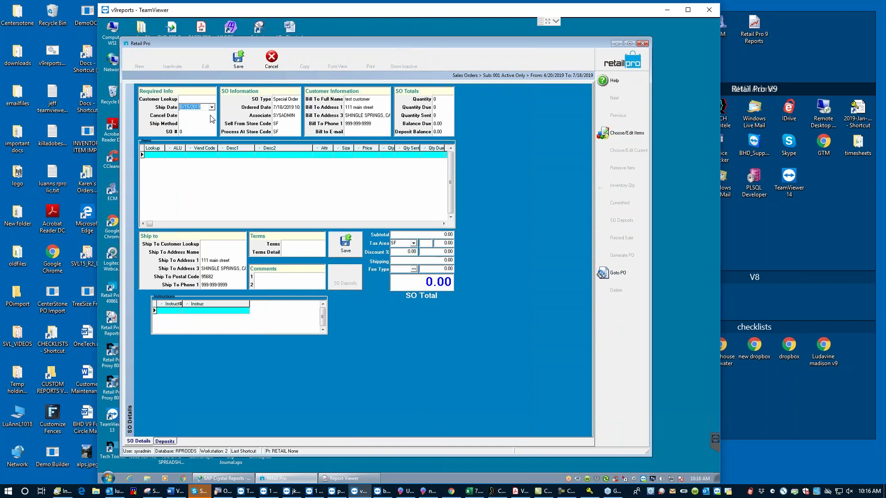
left_click(295, 107)
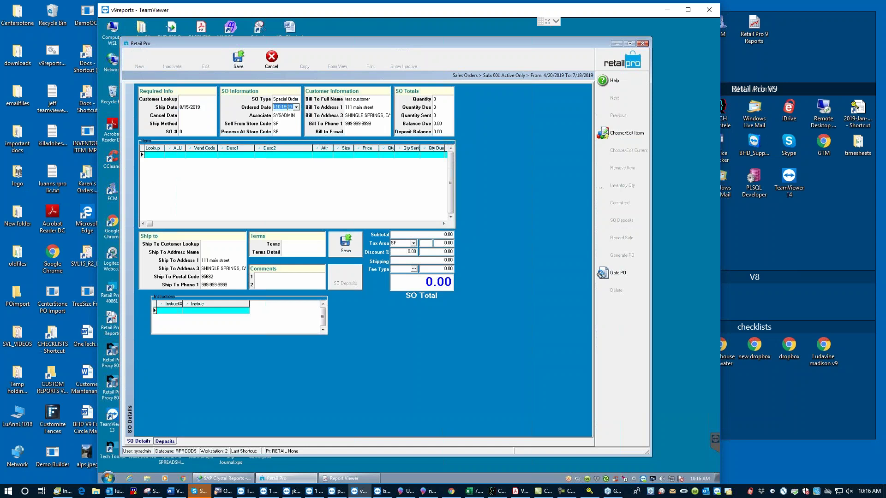
left_click(210, 109)
left_click(187, 115)
Add item 000001, the BLUE BLAZER 11 in SHORT size 40, to the sales order
left_click(154, 154)
type("000001")
key("Return")
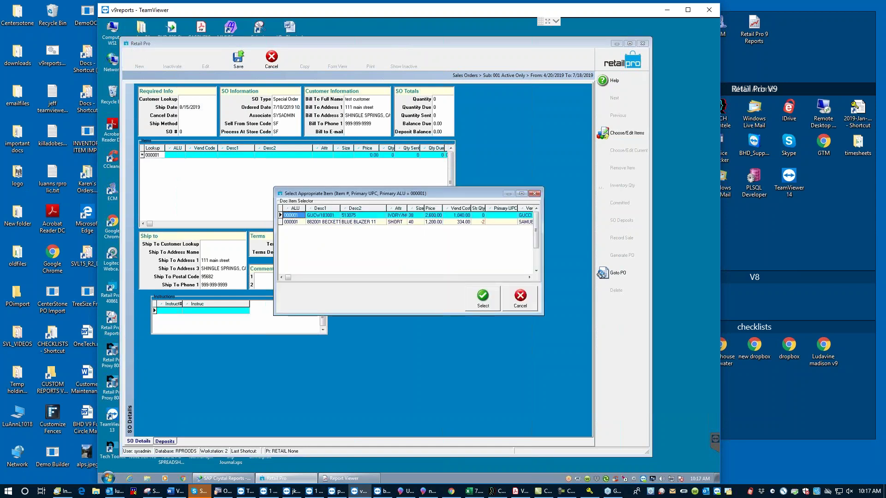
left_click(364, 222)
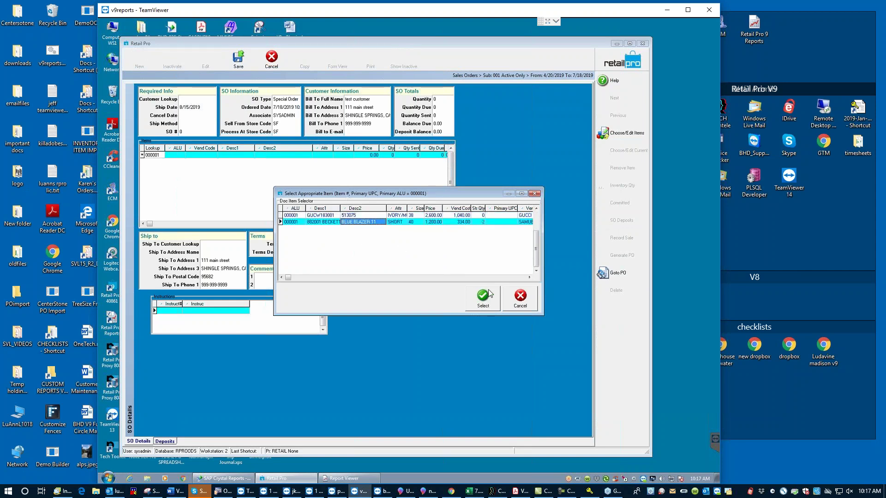
left_click(483, 297)
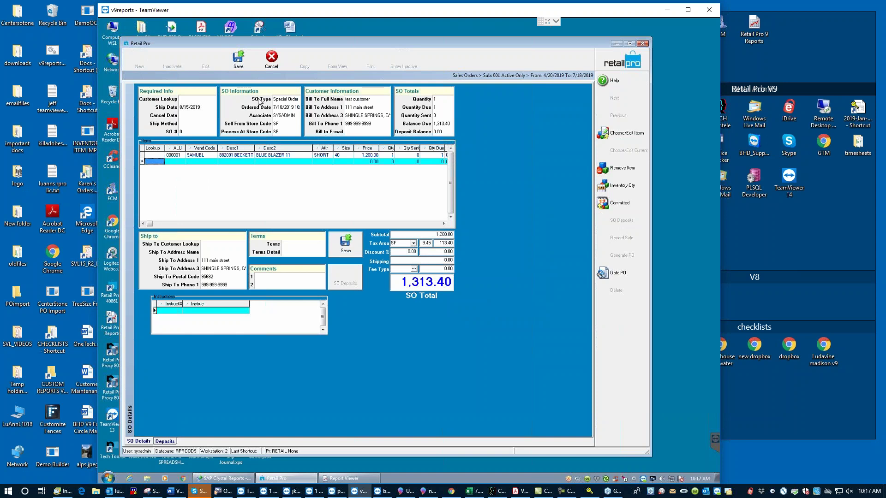
left_click(298, 154)
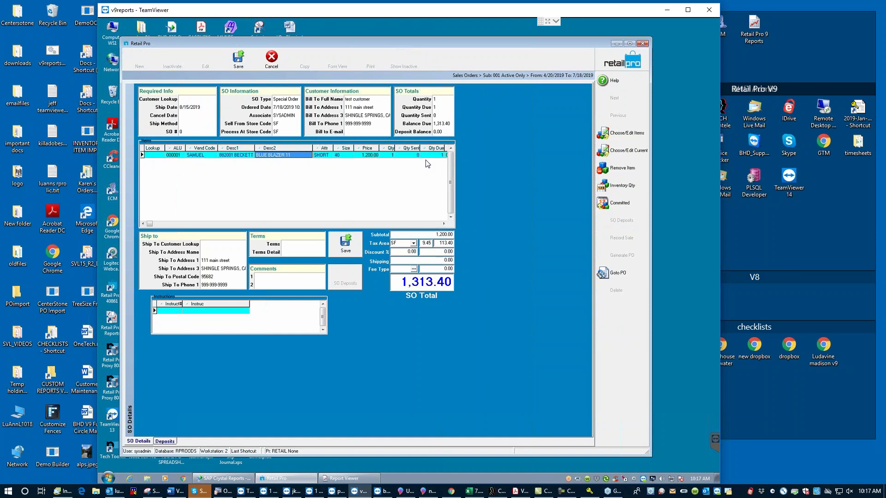
Save the order, start a deposit from the minimum amount, set it to 700.00 and proceed to tendering
left_click(344, 246)
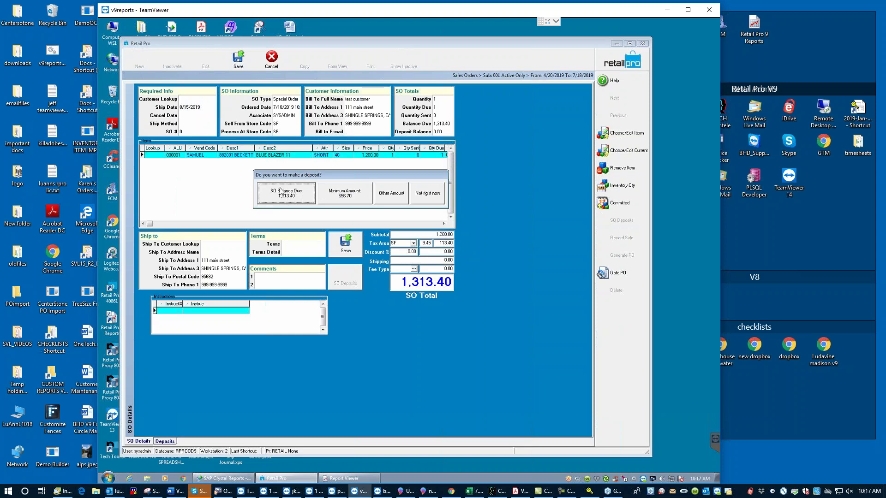
left_click(350, 194)
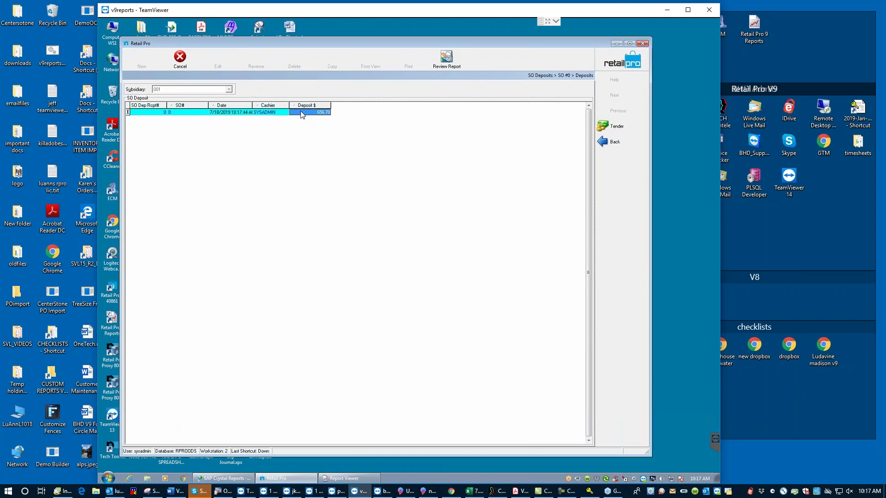
type("7")
left_click(613, 127)
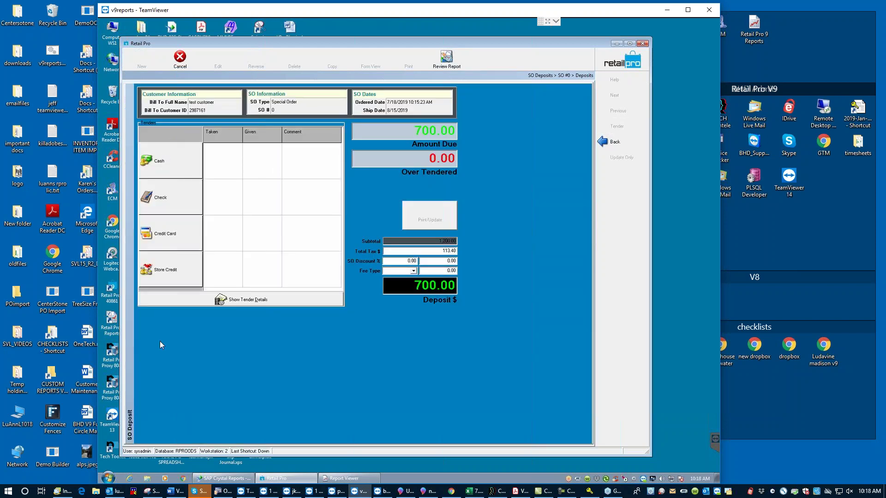
Take the full 700.00 deposit as cash and update the special order without printing
left_click(163, 162)
left_click(390, 261)
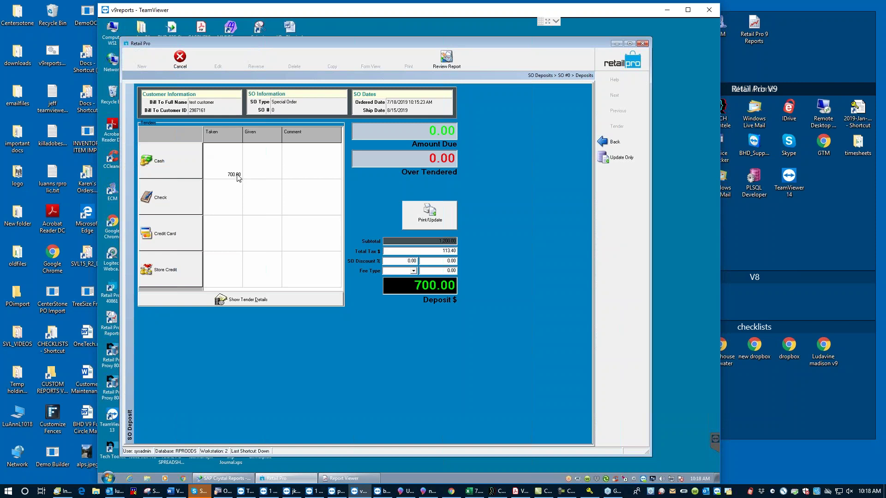
left_click(630, 156)
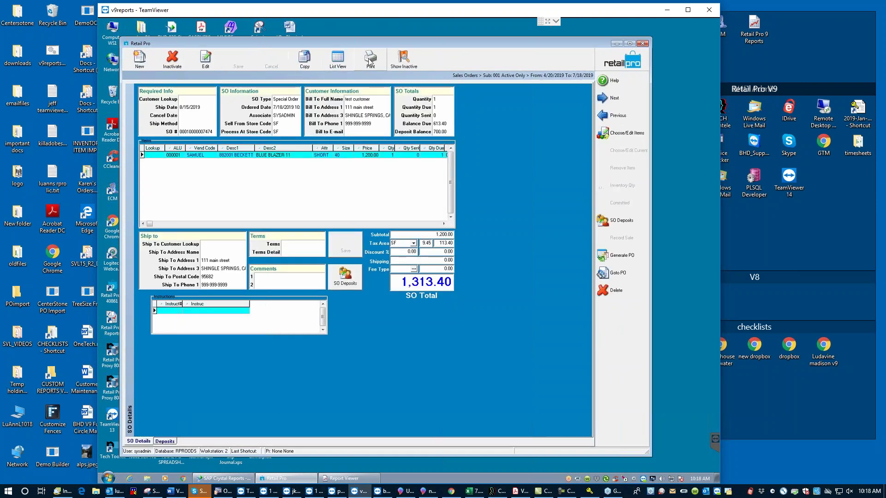
Preview the special order with the ! BHD SO letter design, enlarge the page, and close the report without saving it
left_click(369, 62)
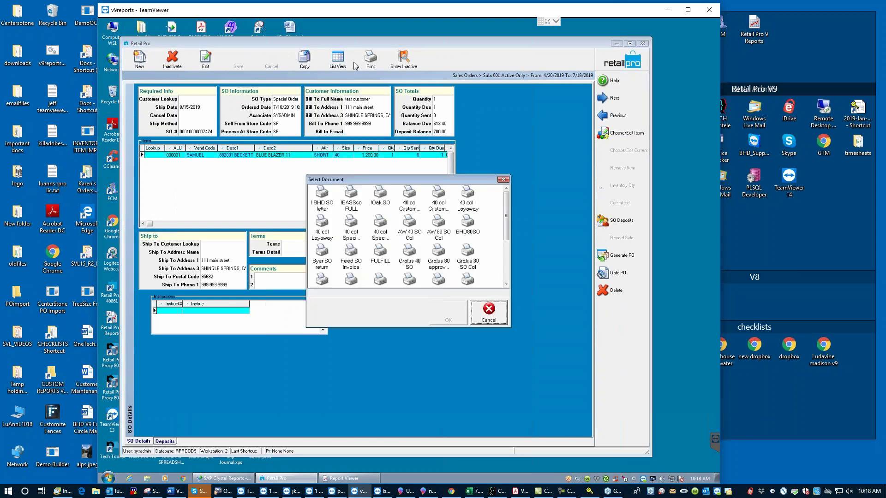
left_click(325, 199)
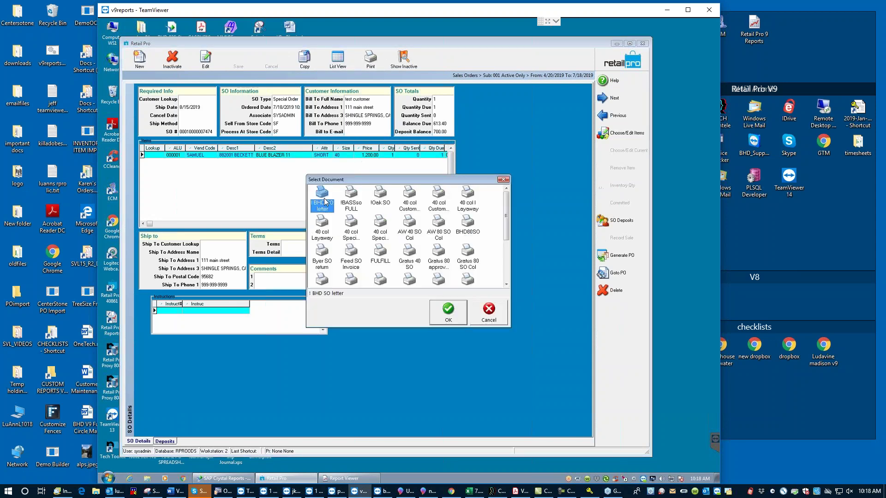
left_click(448, 313)
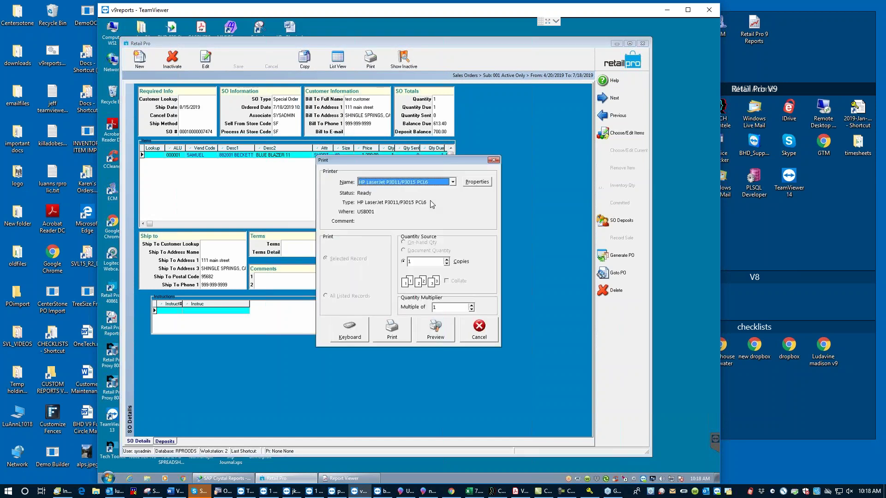
left_click(435, 330)
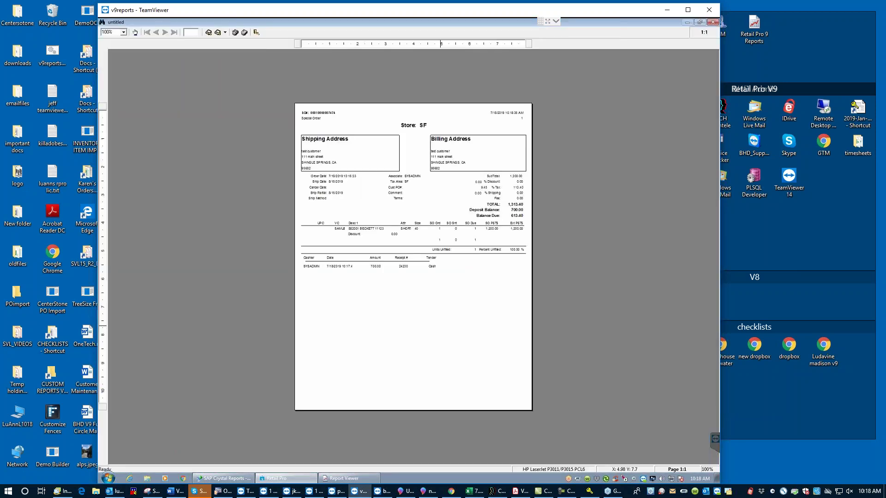
double_click(440, 326)
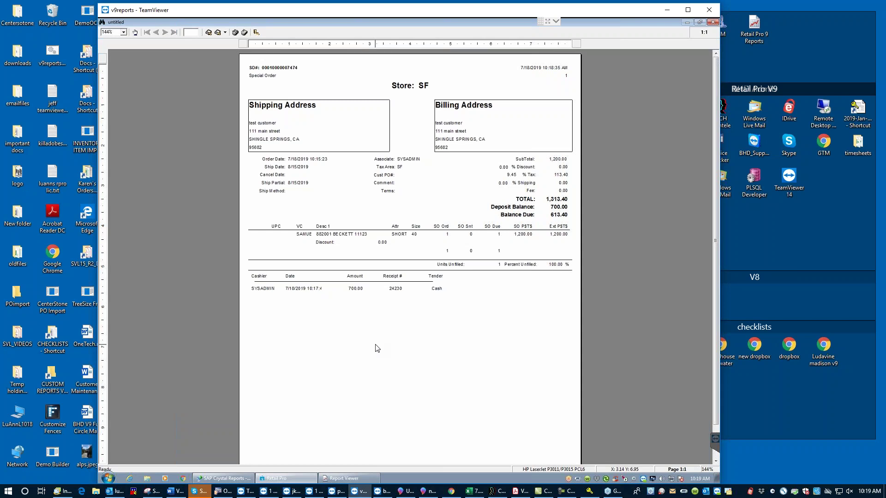
left_click(256, 33)
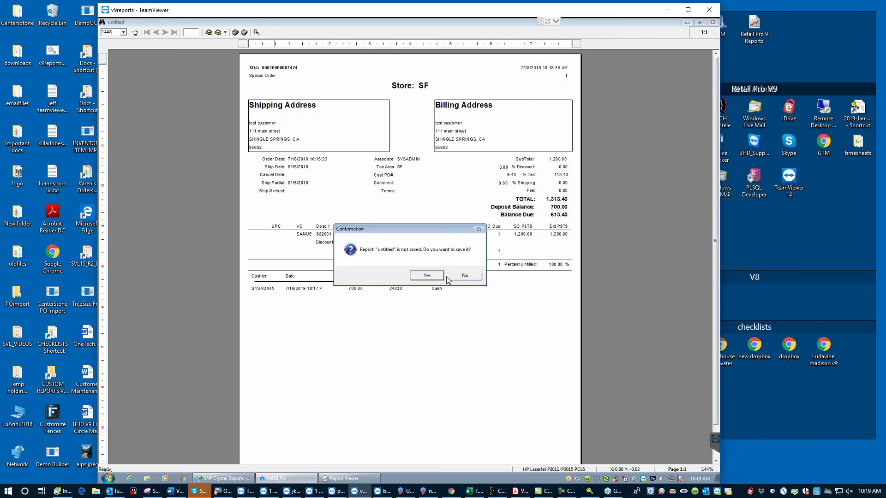
left_click(467, 277)
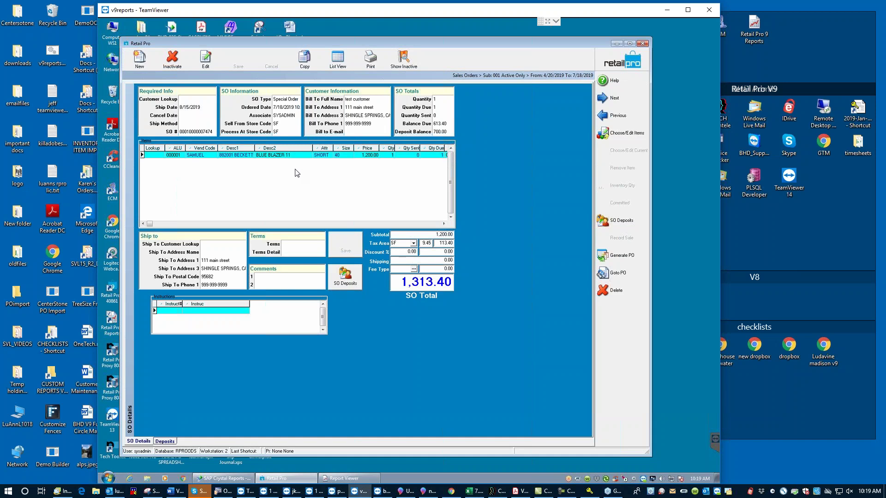
Generate a purchase order from the special order, view it, and return to the sales order
left_click(632, 256)
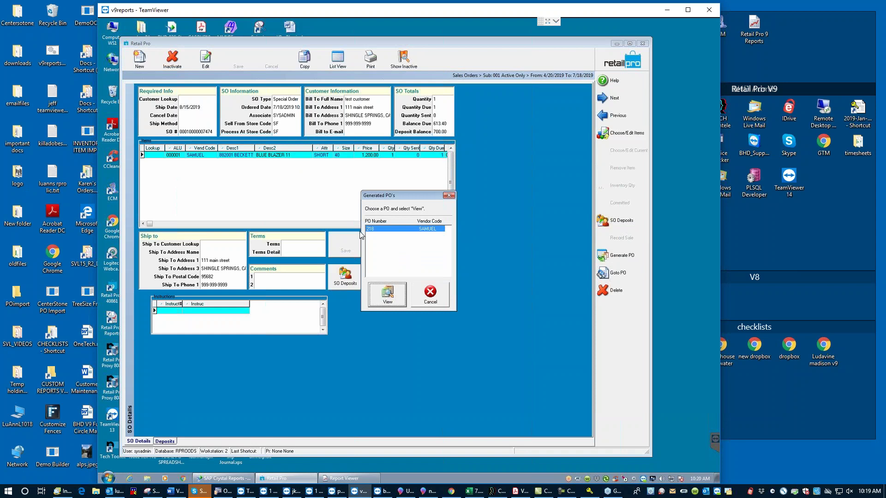
left_click(393, 301)
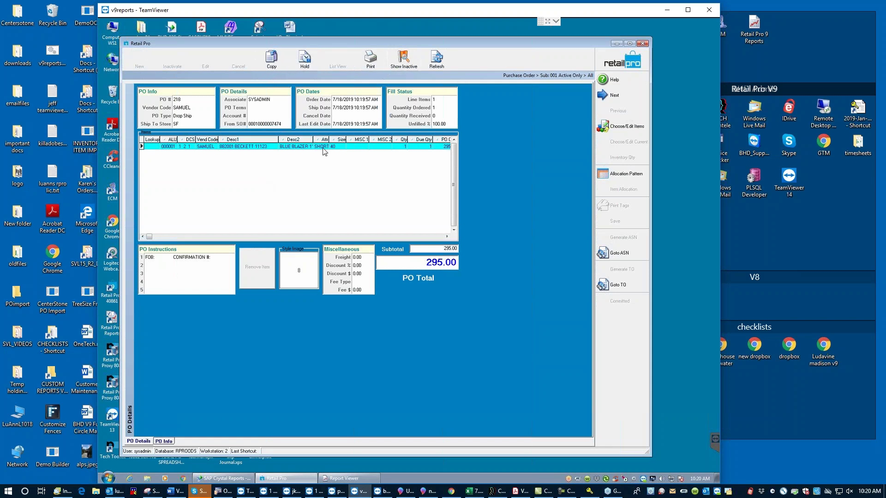
left_click(632, 60)
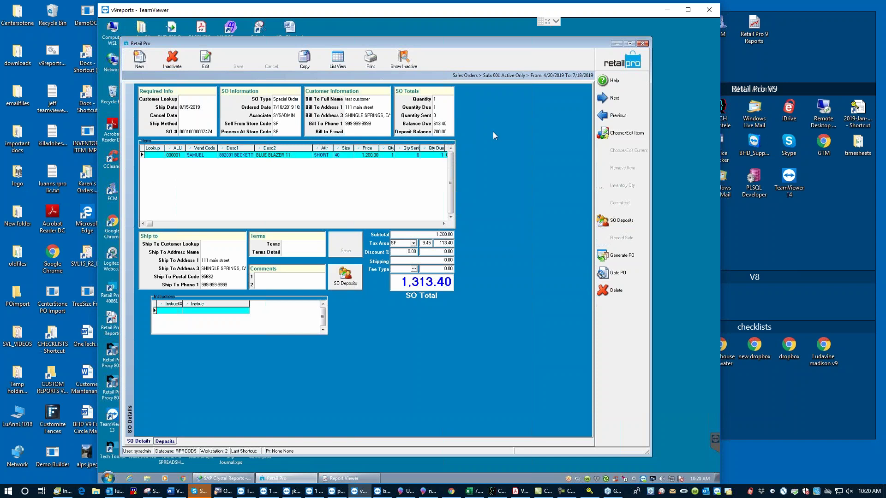
Create a Layaway sales order, look up "customer" for the bill-to customer, and match the ship-to customer to it
left_click(140, 60)
left_click(391, 257)
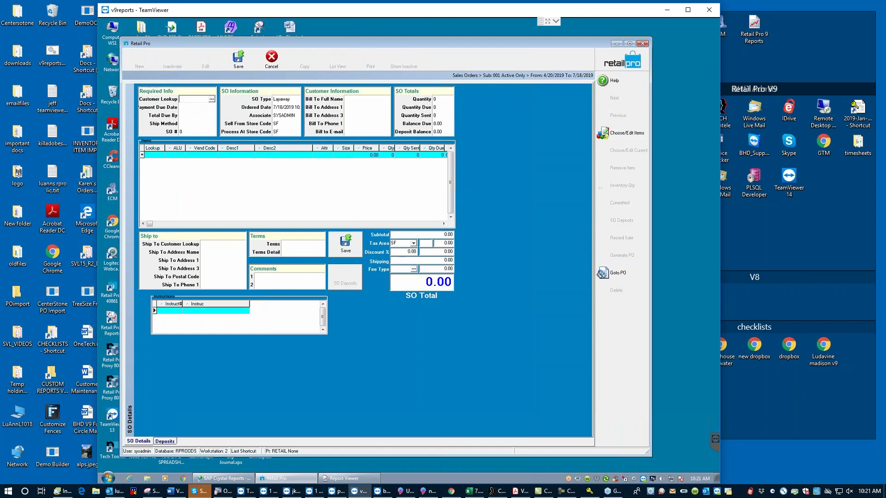
type("customer")
key("Return")
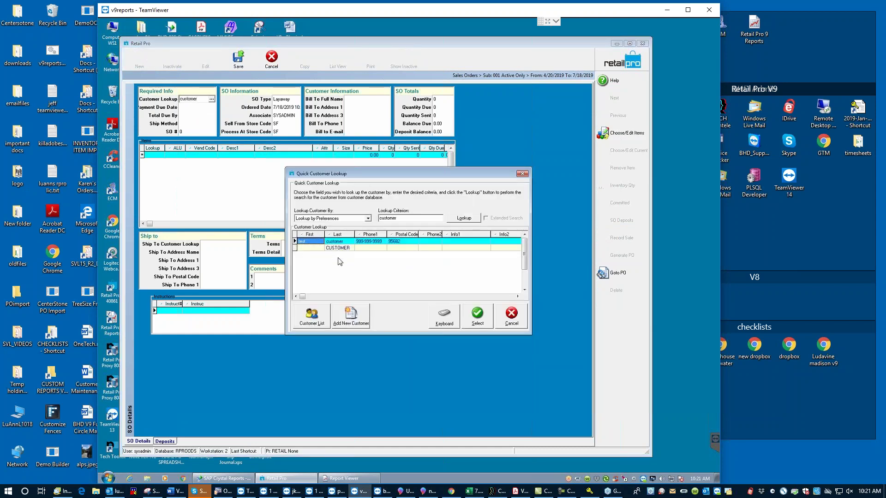
left_click(483, 315)
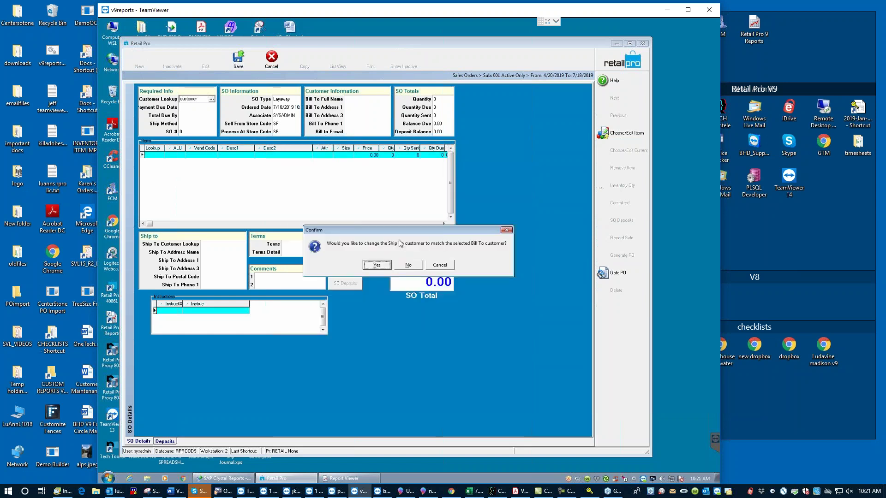
left_click(377, 265)
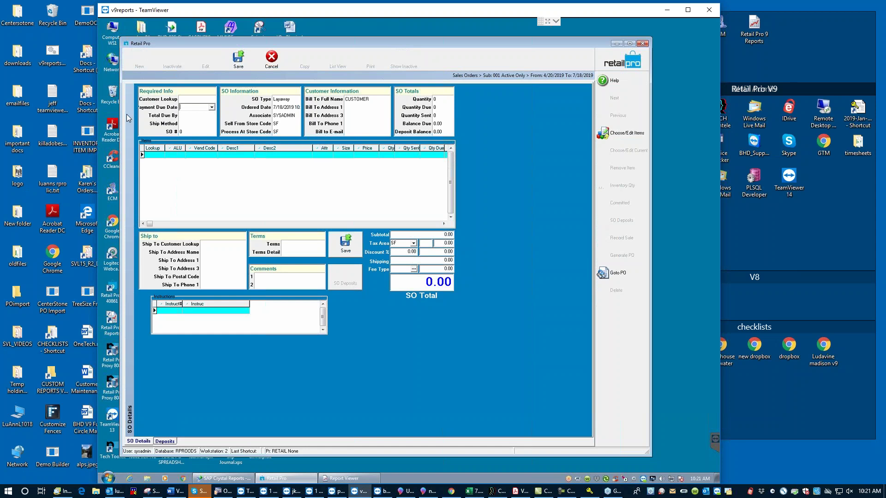
Set the layaway's payment due date to 8/30/2019 and its total due by date to 9/30/2019
left_click(211, 107)
left_click(241, 117)
left_click(233, 155)
left_click(190, 116)
left_click(212, 116)
left_click(241, 126)
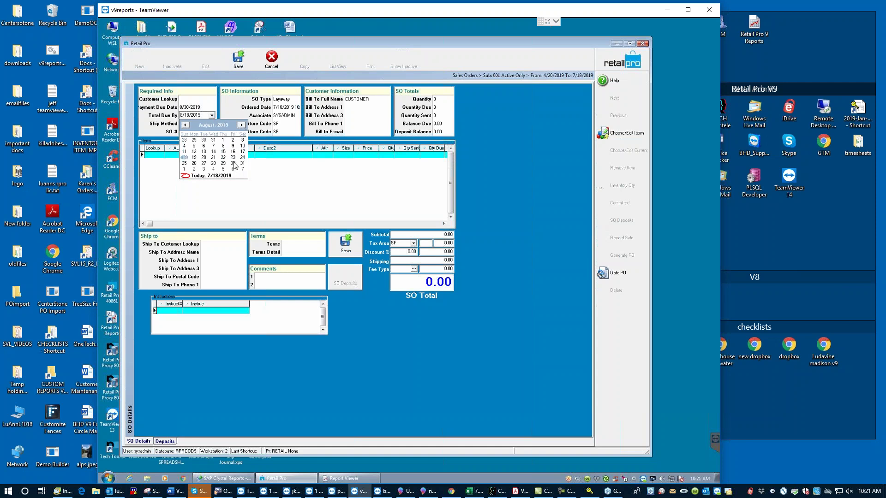
left_click(241, 125)
left_click(194, 169)
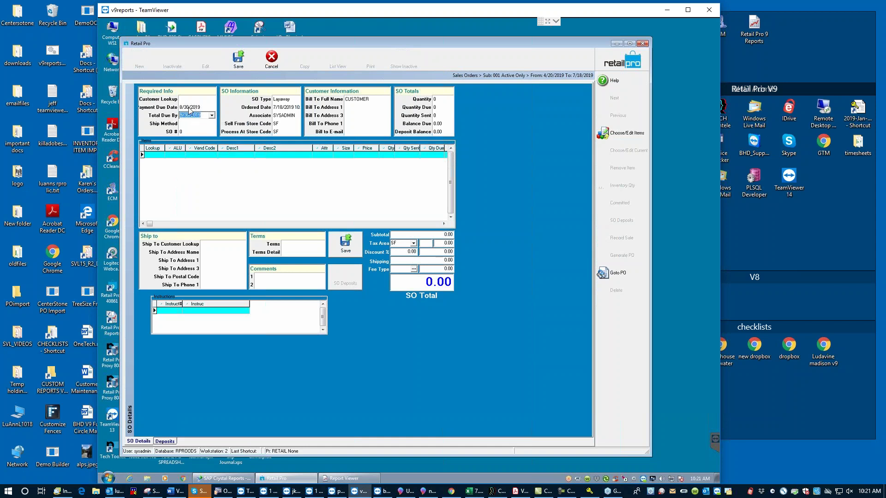
Change the layaway's payment due date to 8/14/2019
left_click(207, 108)
left_click(212, 108)
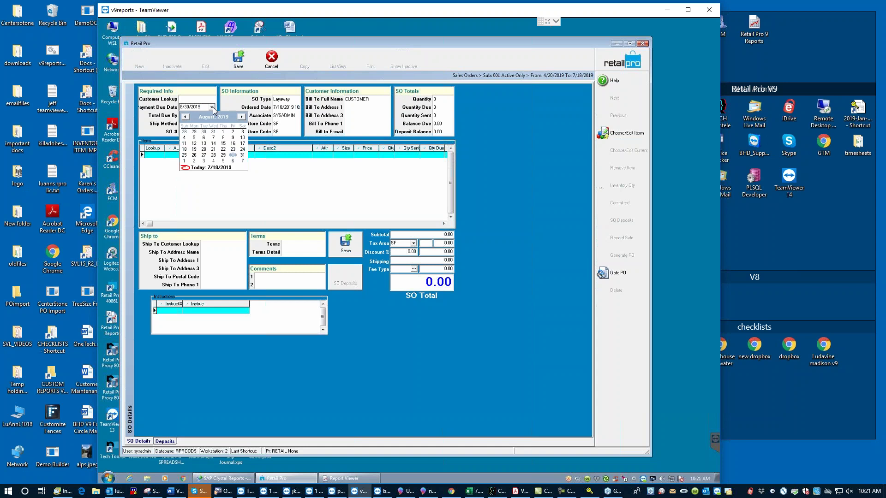
left_click(185, 117)
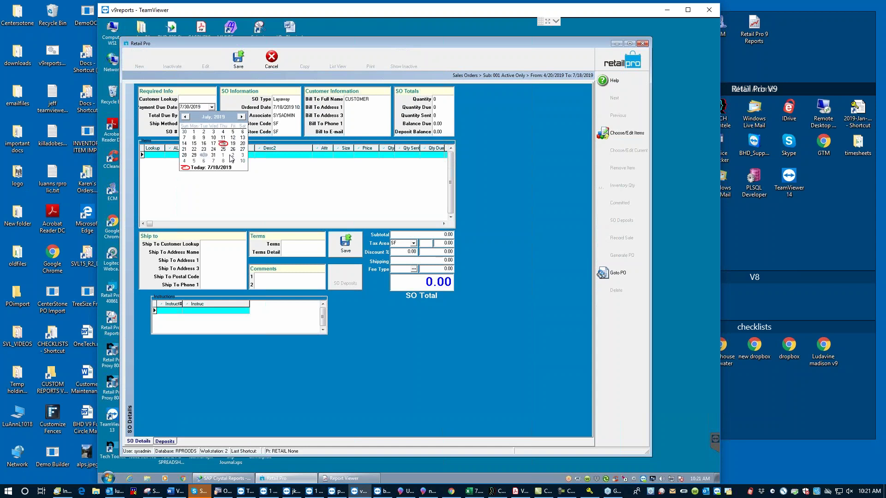
left_click(241, 117)
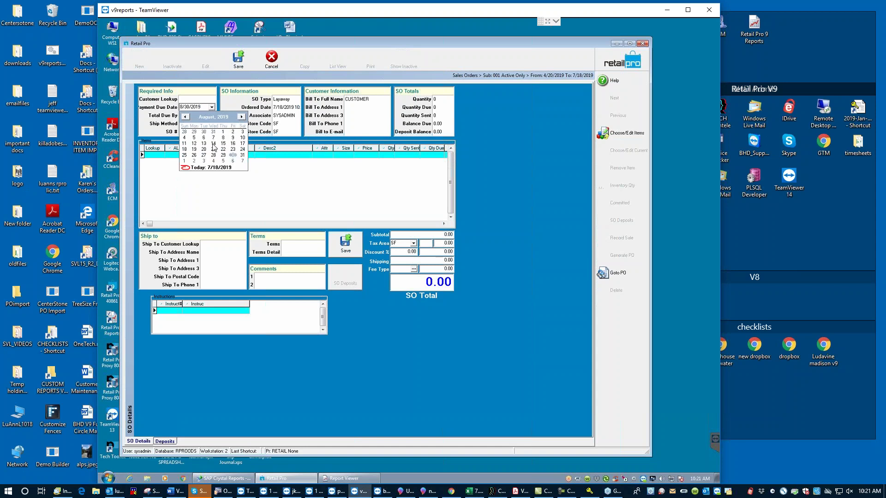
left_click(213, 143)
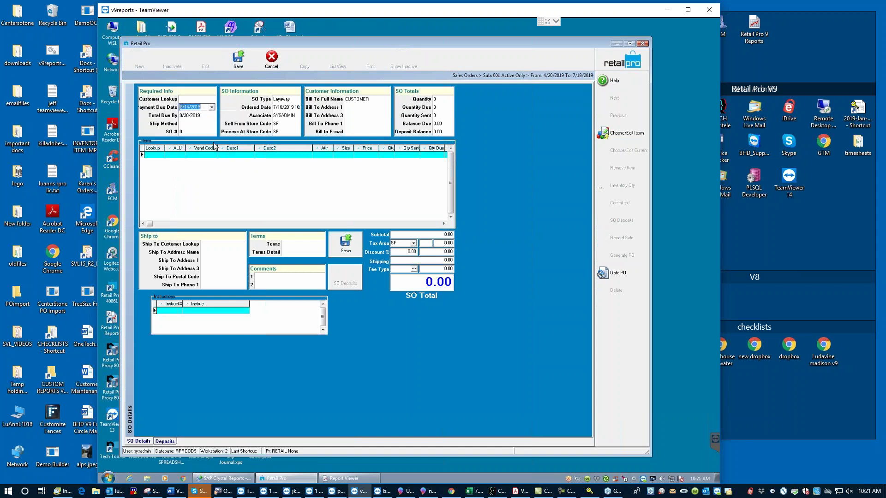
left_click(208, 116)
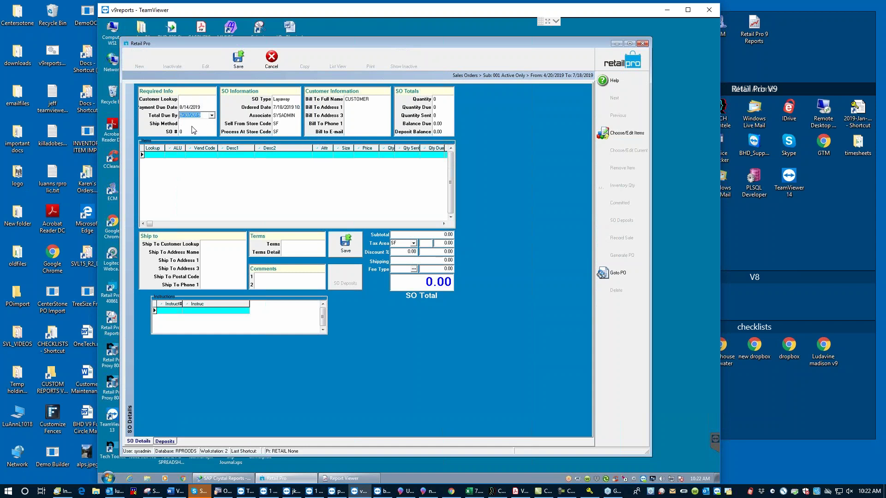
Add item 000003, the GUCCI style 513075 in size 42, to the layaway order
left_click(154, 155)
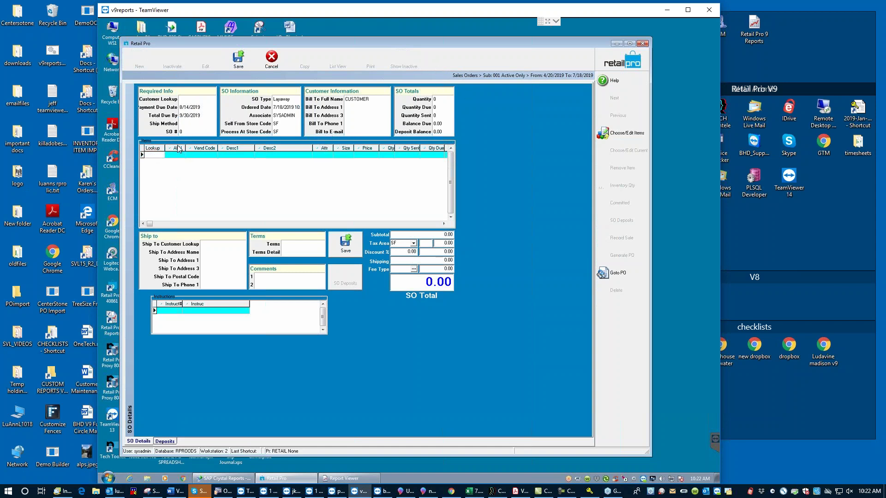
type("000003")
key("Return")
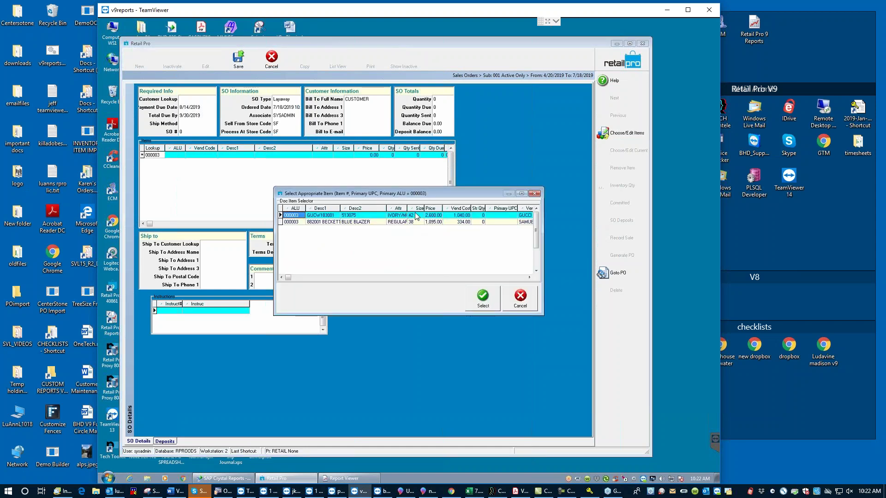
left_click(482, 298)
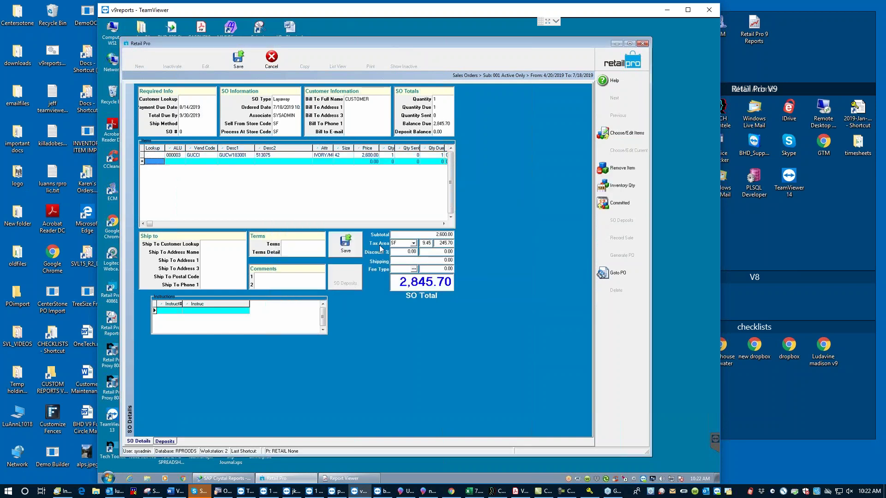
Add item 000004, the BLUE BLAZER 1111 in REGULAR size 39, to the layaway order
type("000")
key("Return")
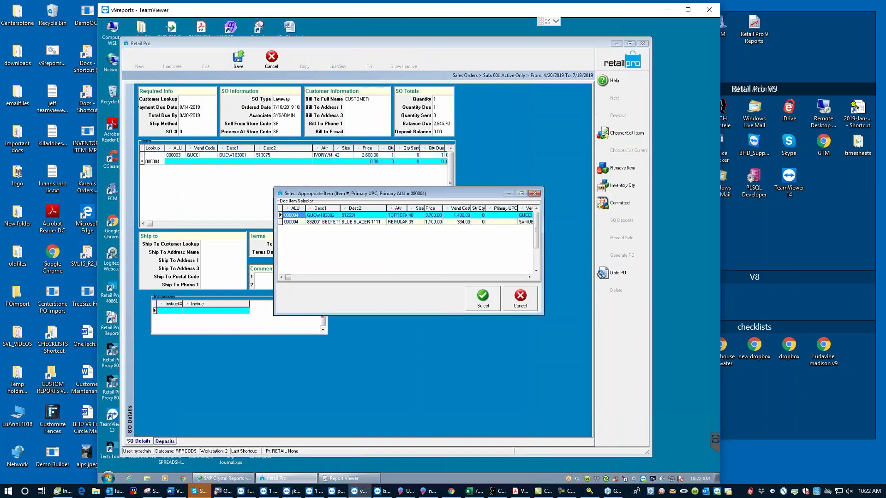
left_click(462, 223)
left_click(482, 298)
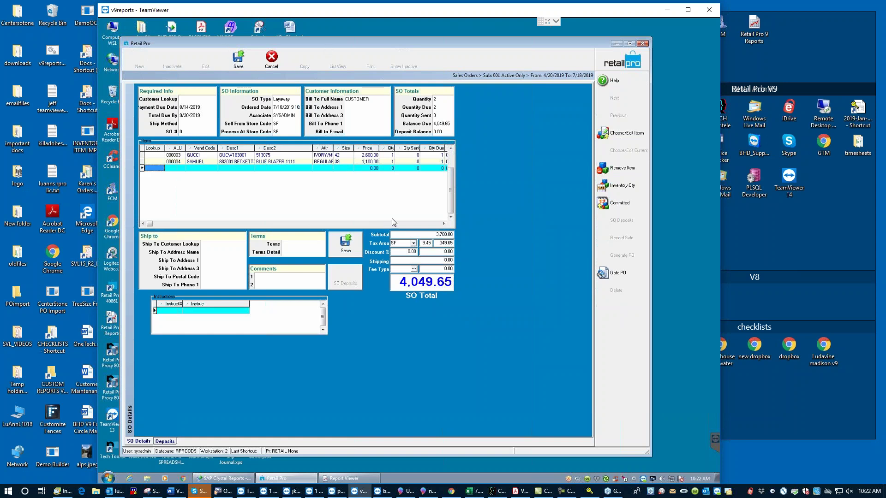
Save the layaway, start a deposit from the minimum amount, set it to 900, and proceed to tendering
left_click(345, 247)
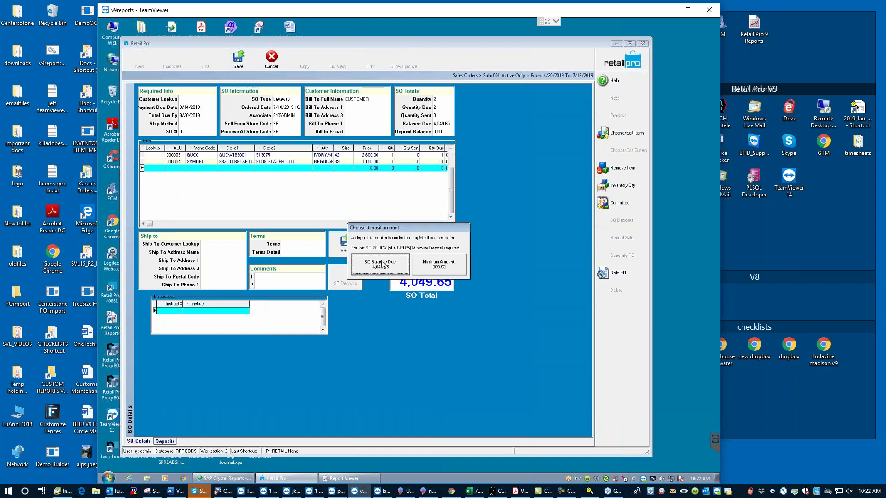
left_click(440, 264)
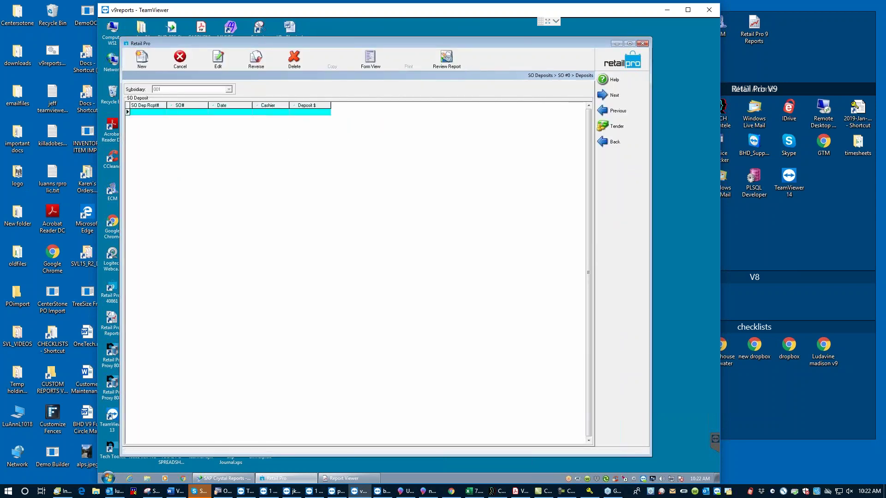
type("900")
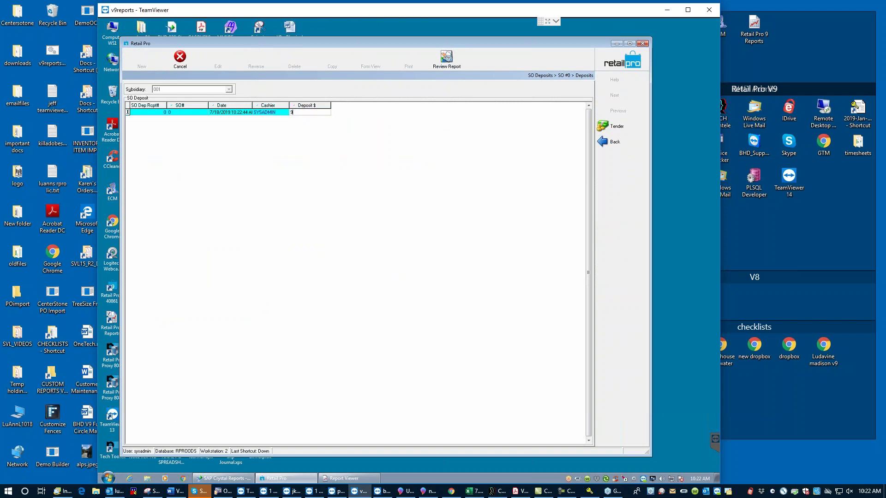
left_click(614, 126)
Take the full 900.00 layaway deposit as cash and update the order without printing
left_click(159, 162)
left_click(394, 268)
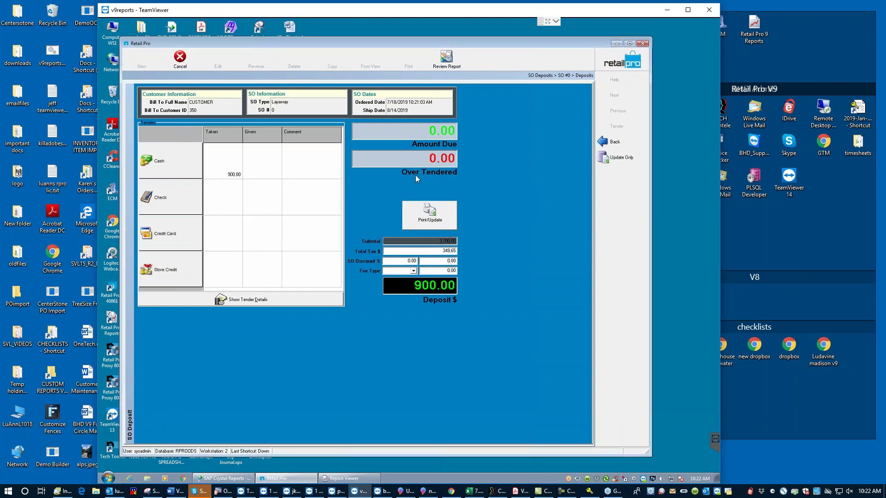
left_click(635, 160)
Look through the print layouts for the layaway and preview it with the 40 col I Layaway document
left_click(370, 60)
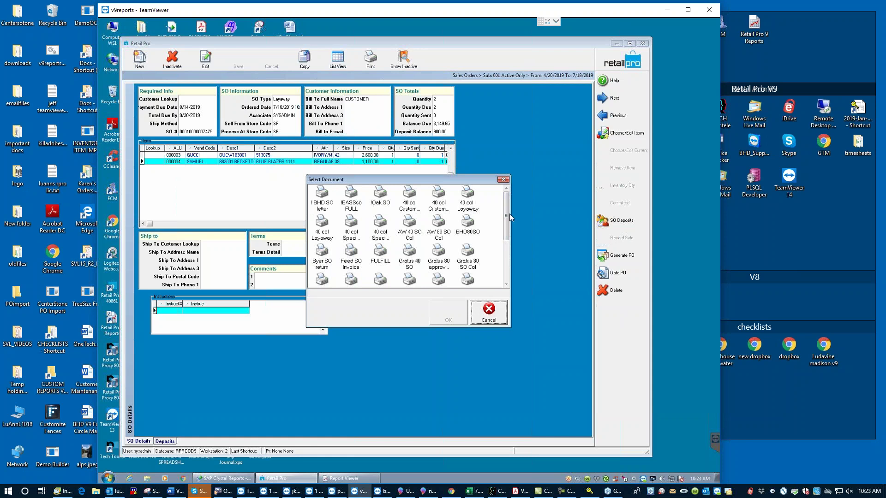
scroll(506, 214, "down", 1)
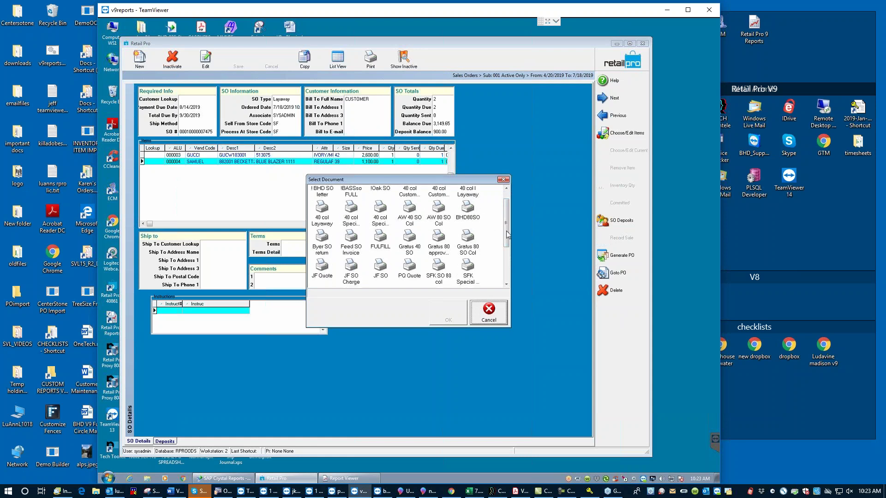
left_click_drag(507, 232, 509, 258)
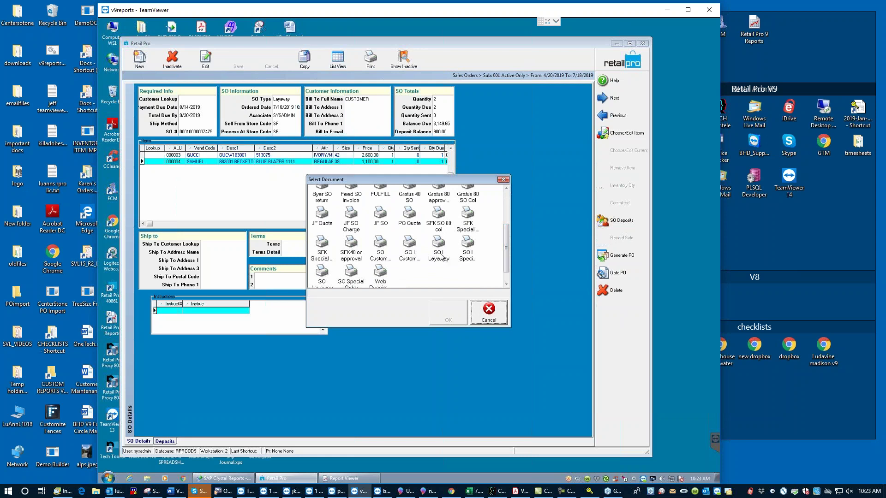
left_click_drag(509, 257, 510, 226)
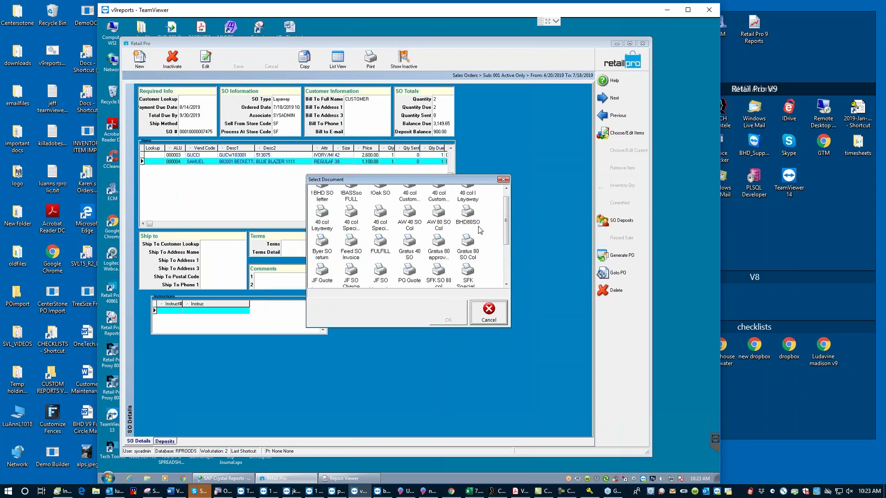
left_click_drag(507, 226, 506, 220)
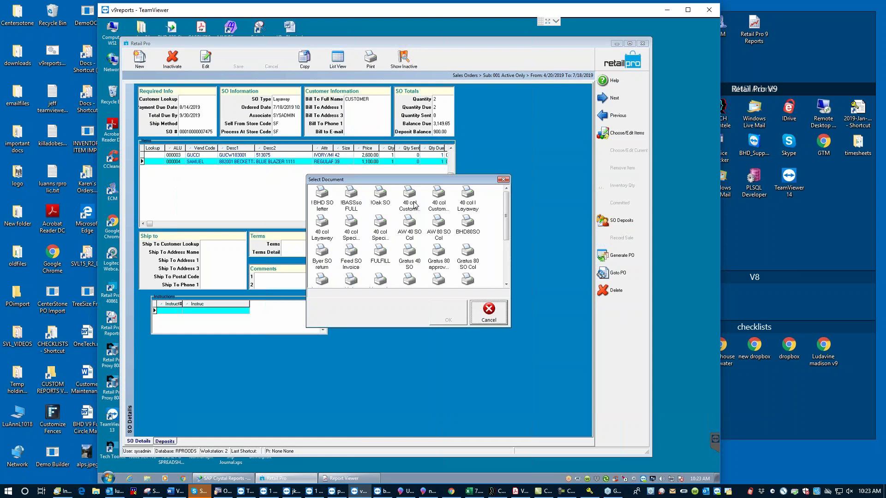
left_click(414, 205)
left_click(449, 204)
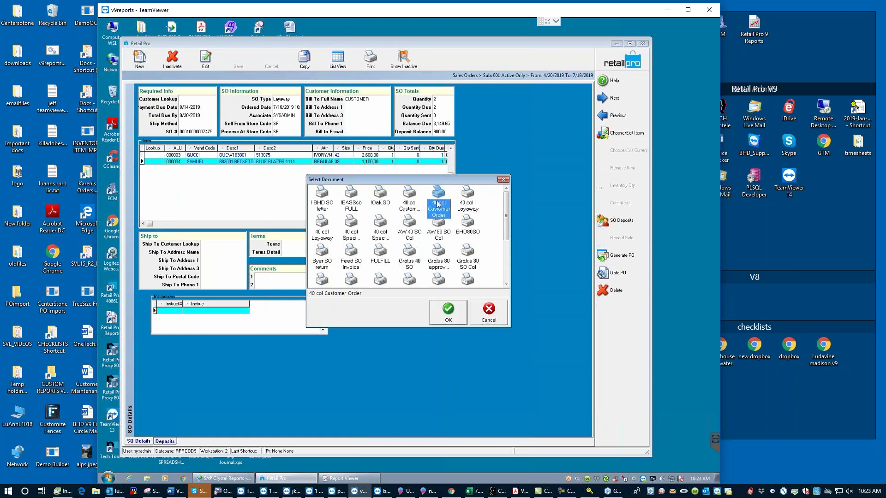
left_click(470, 204)
left_click(447, 312)
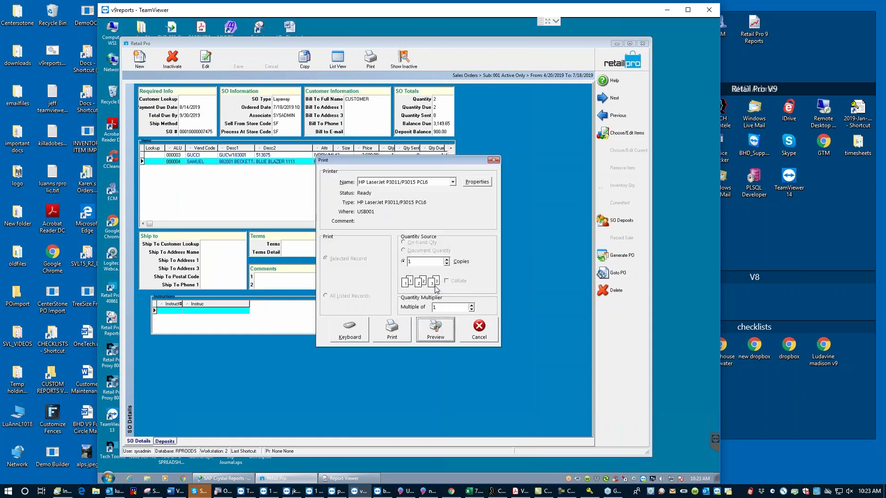
left_click(435, 332)
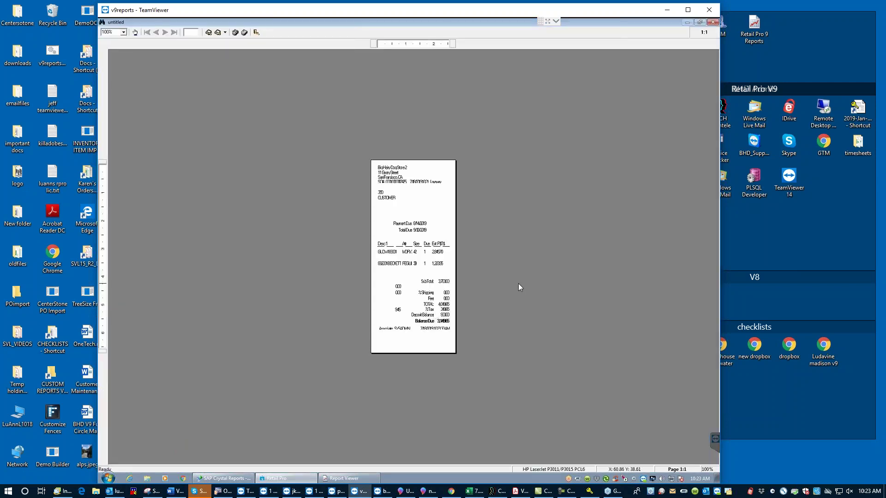
Examine the enlarged 40-column layaway preview and close it without saving the report
scroll(519, 283, "up", 3)
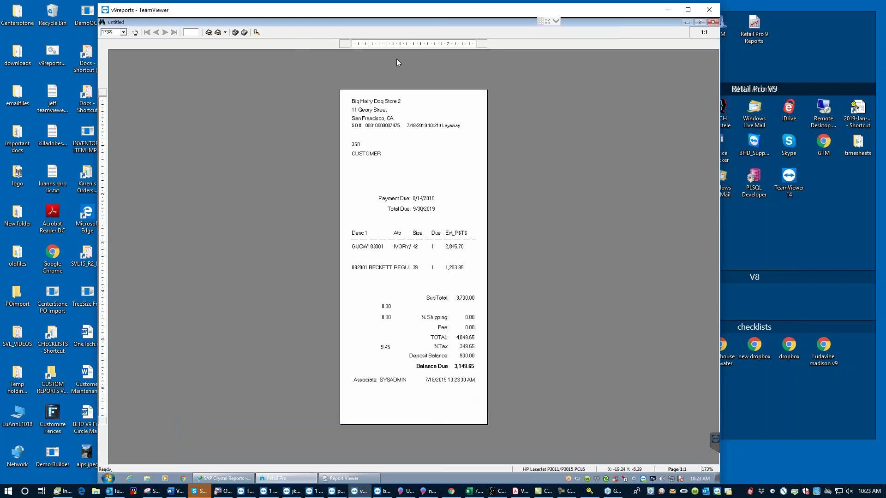
left_click(256, 32)
left_click(467, 275)
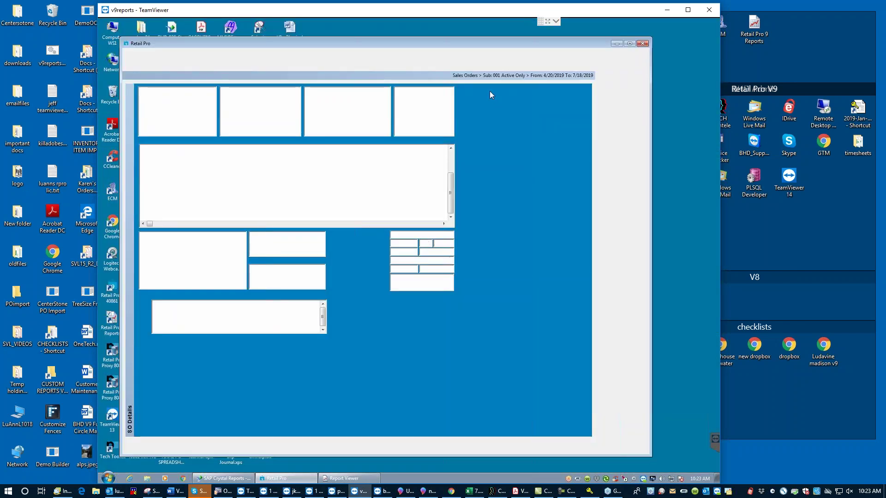
Try to preview the layaway with the ! BHD SO letter document and discard the unsaved report
left_click(376, 66)
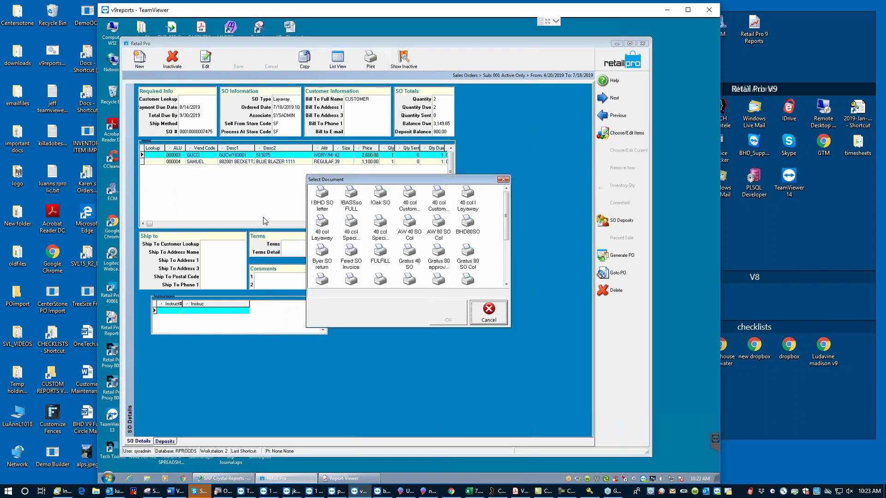
left_click(325, 204)
left_click(450, 316)
left_click(436, 323)
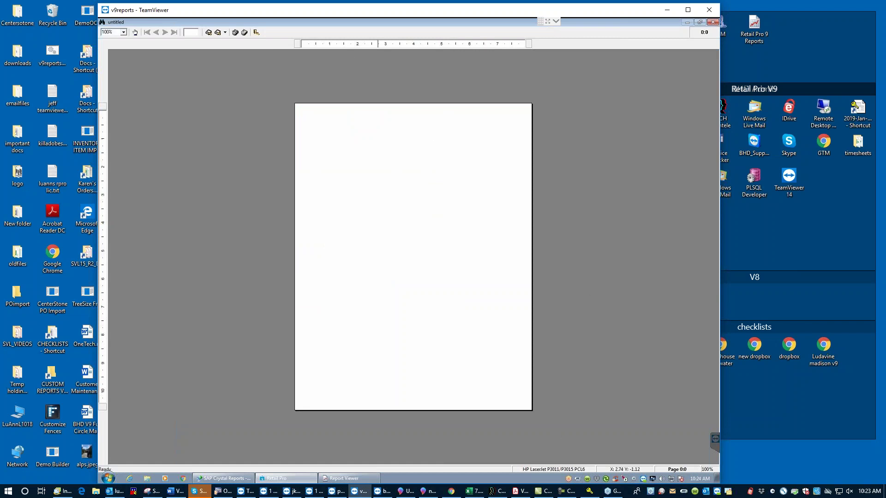
left_click(257, 32)
left_click(466, 276)
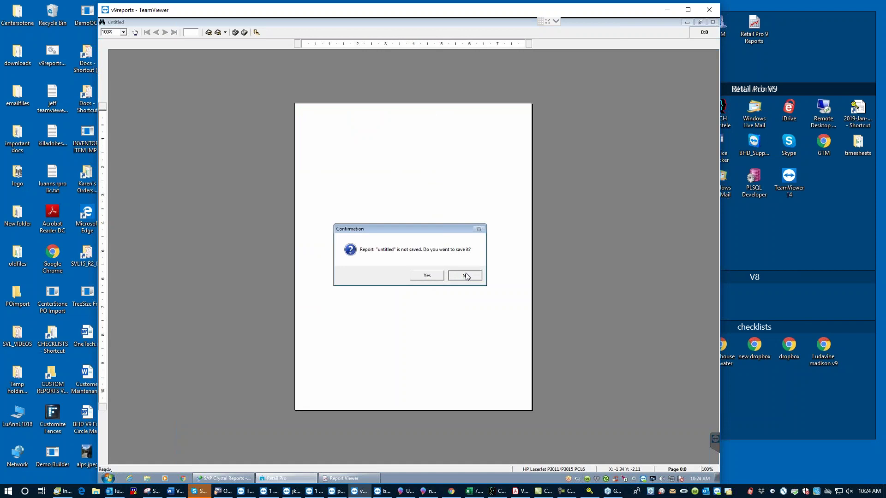
Preview the layaway with the ! BHD SO letter document, examine it enlarged, and close it without saving the report
left_click(372, 60)
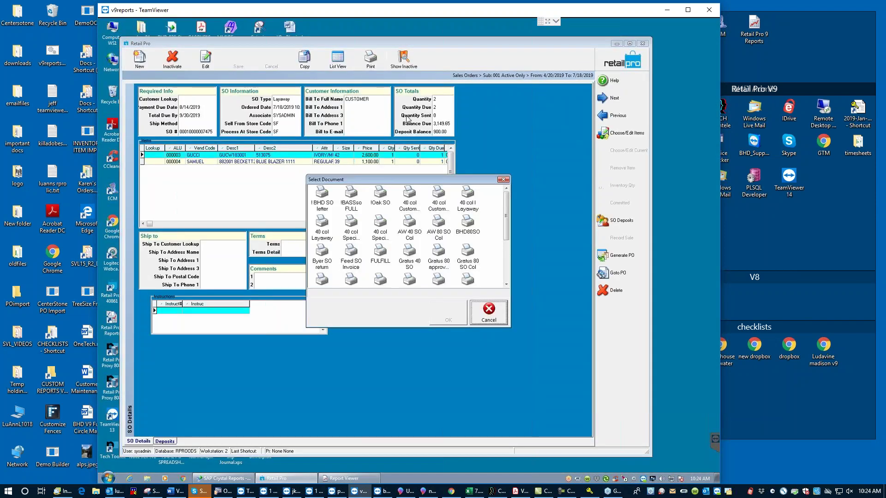
left_click(319, 203)
left_click(453, 312)
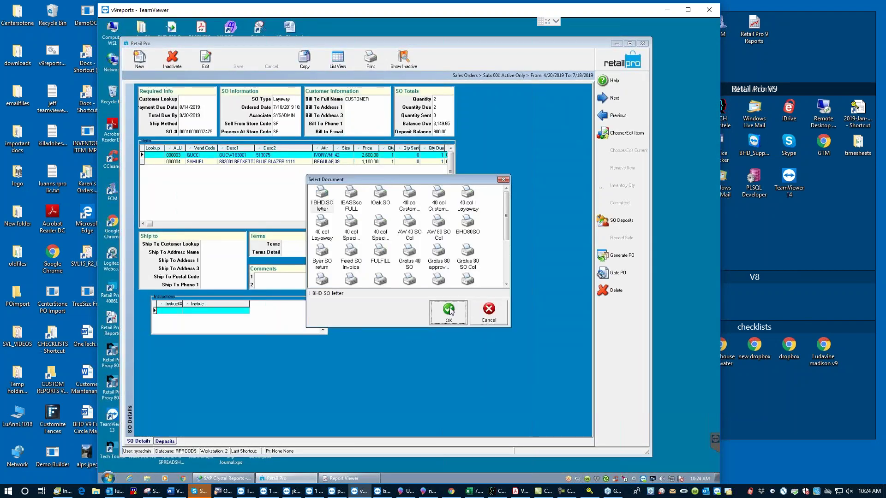
left_click(433, 332)
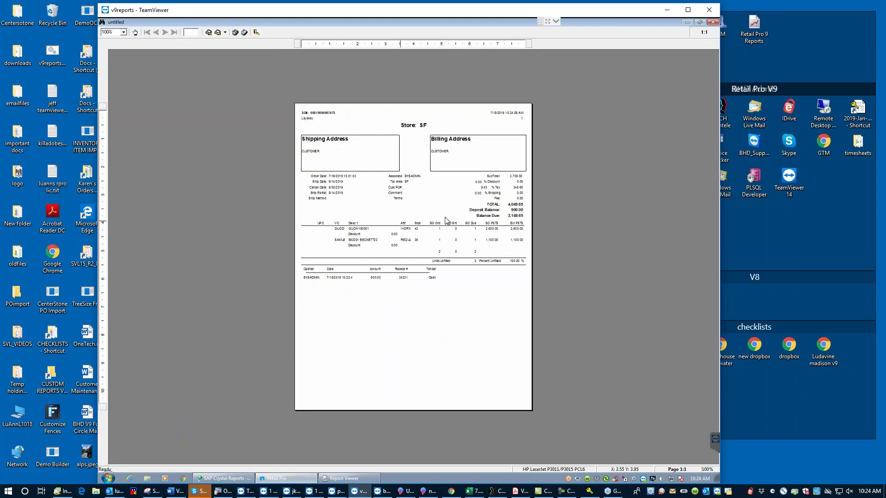
scroll(452, 273, "up", 2)
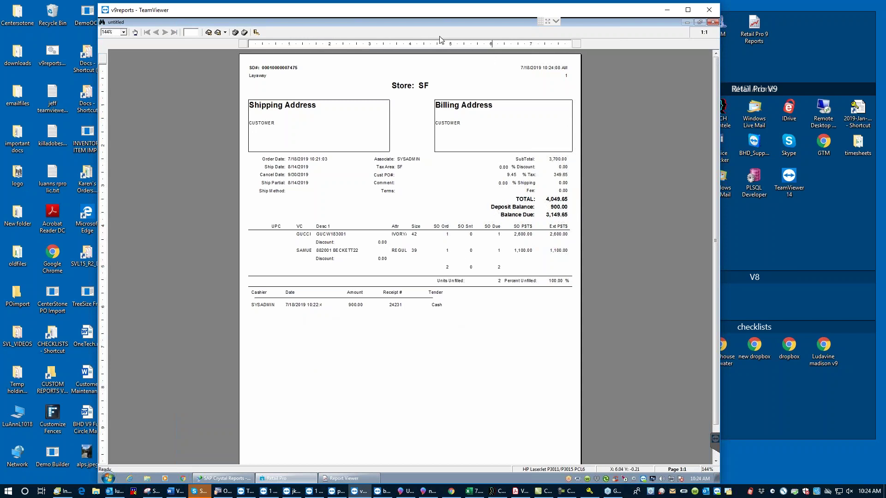
left_click(256, 32)
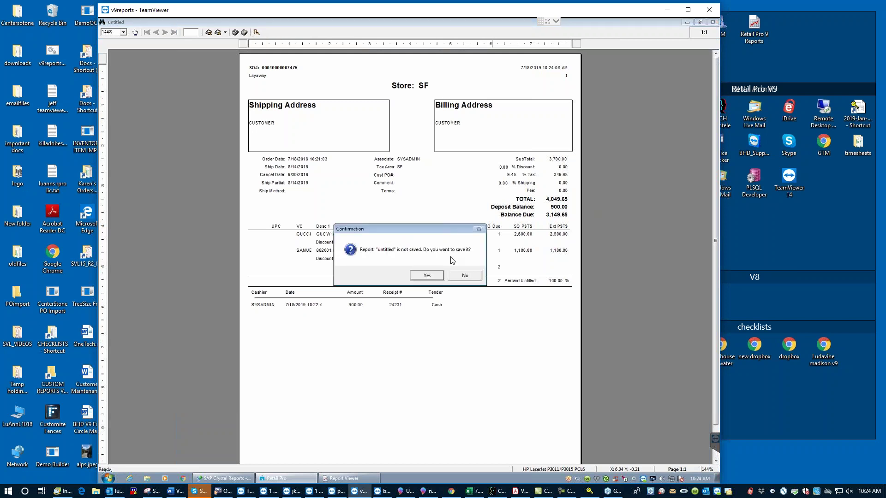
left_click(465, 276)
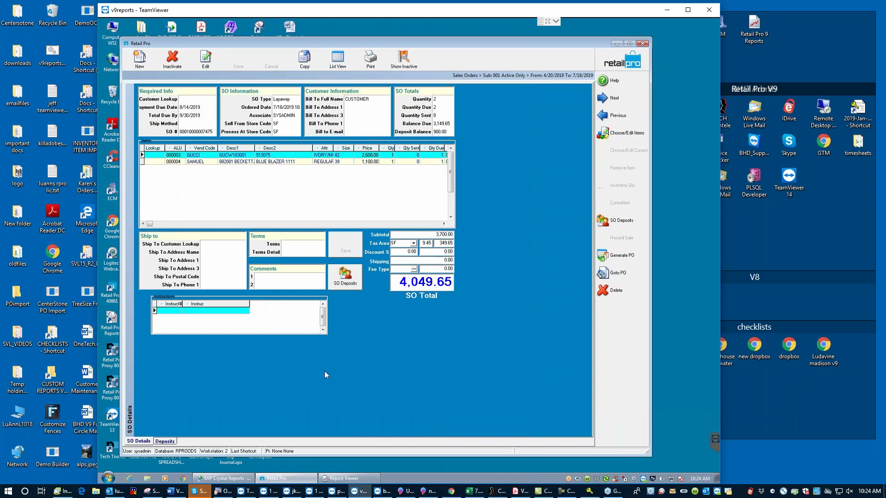
Return to the home screen, open the sales order list, and select the layaway order
left_click(637, 62)
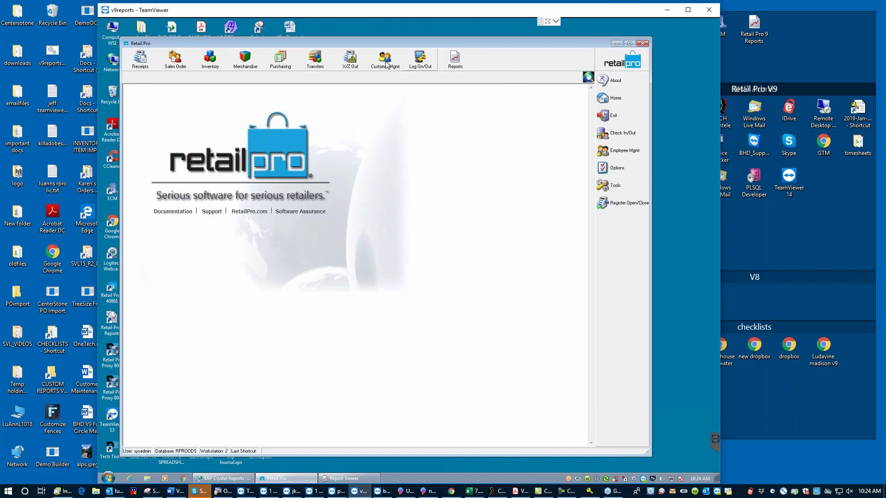
left_click(176, 59)
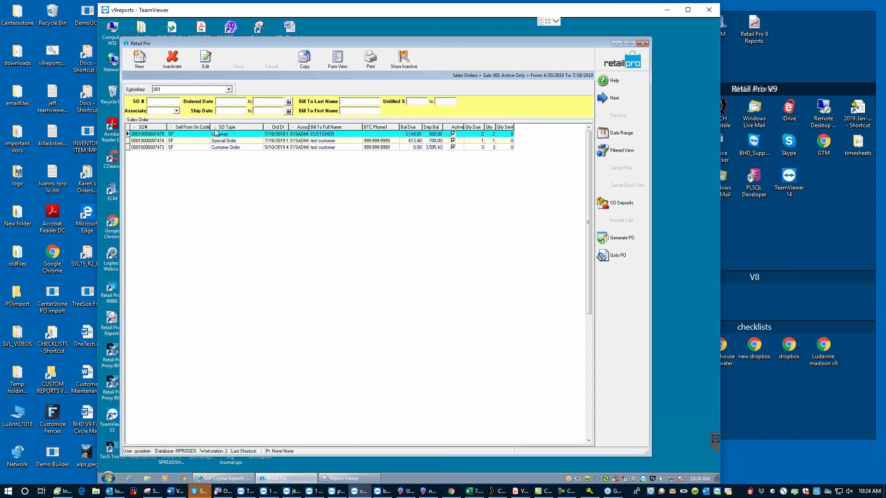
left_click(235, 135)
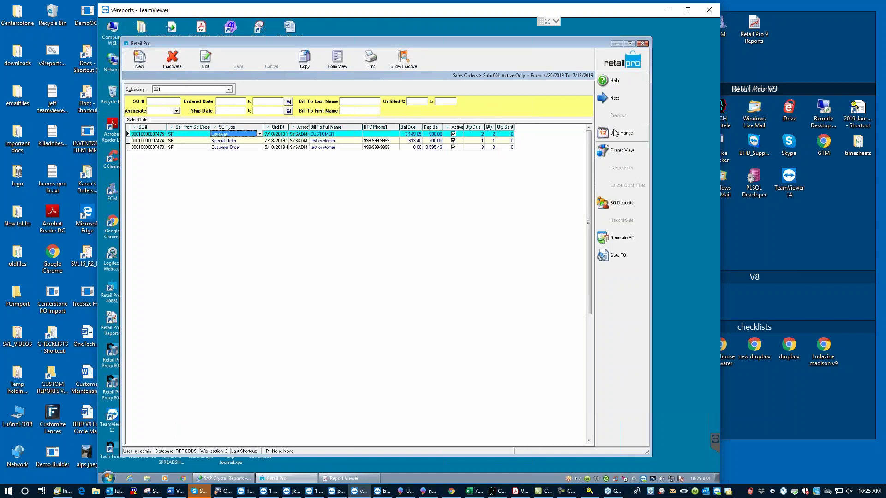
Apply a filtered view to the sales orders with Layaway as the SO Type criterion
left_click(622, 151)
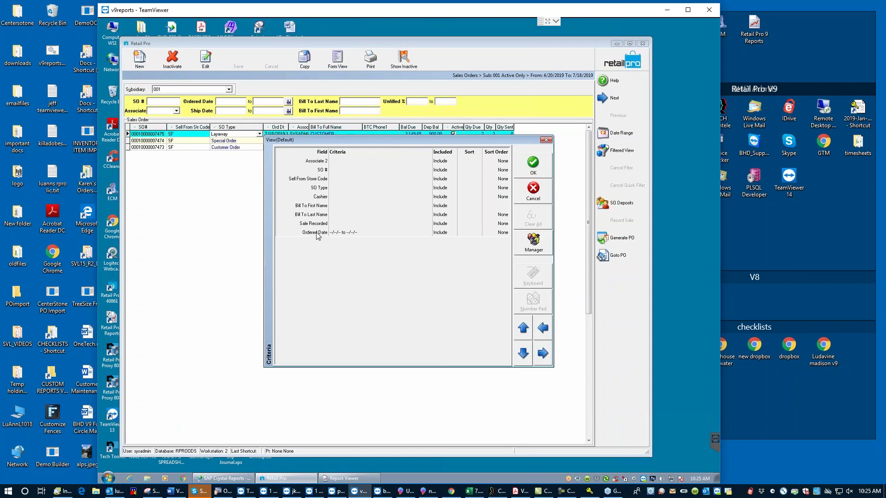
left_click(376, 189)
left_click(411, 191)
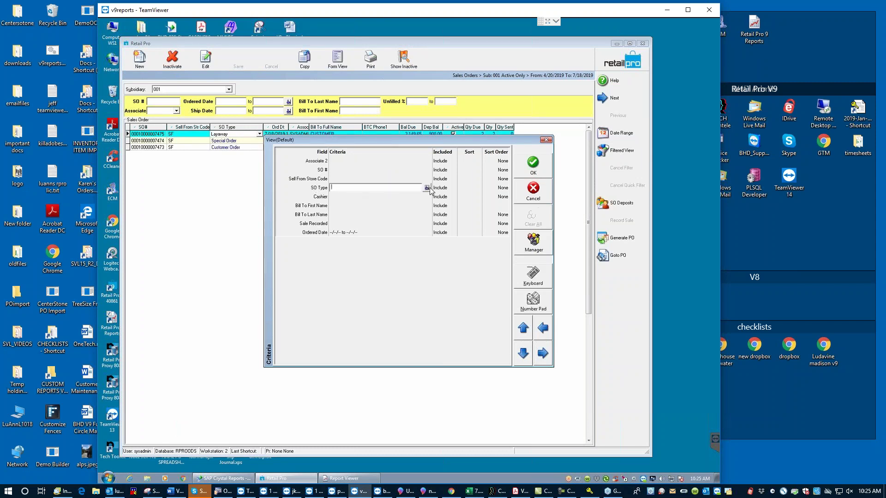
left_click(427, 187)
left_click(356, 211)
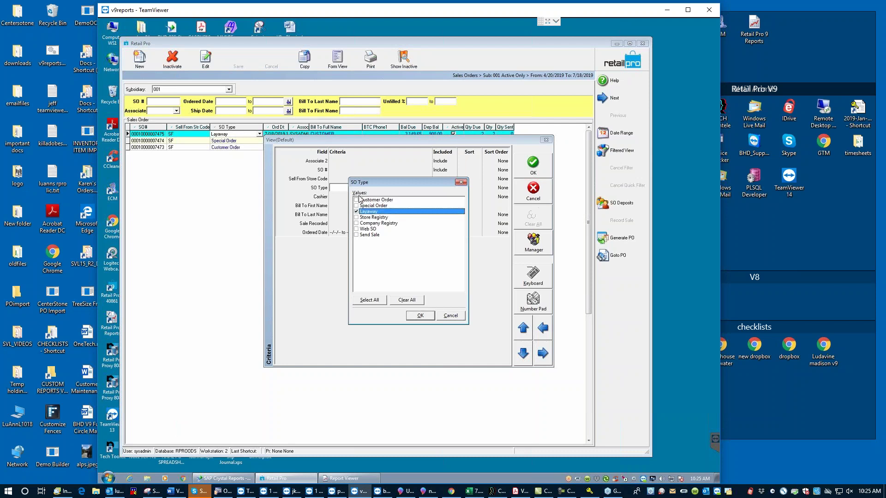
left_click(420, 317)
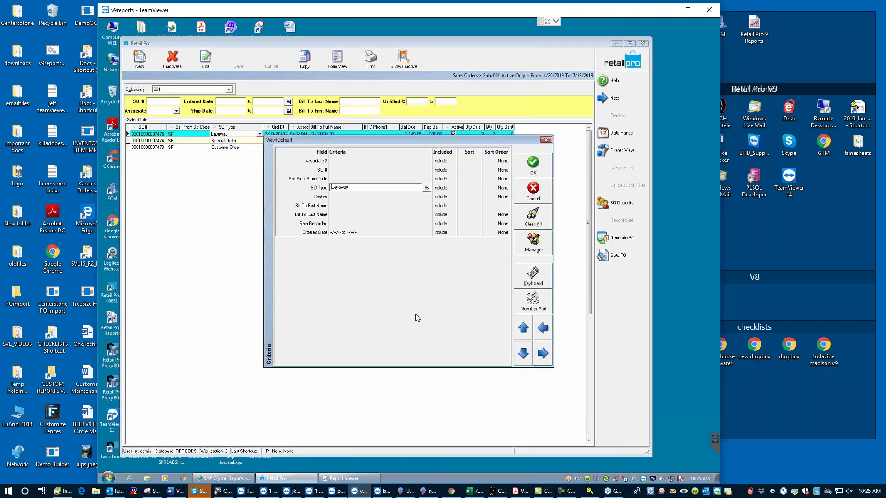
left_click(533, 166)
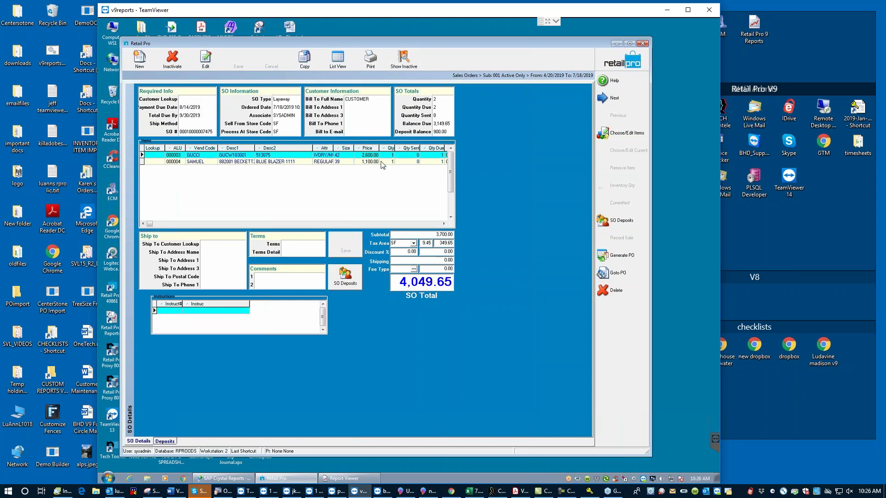
Start a new deposit on the layaway, set its amount to 500, and proceed to tendering
left_click(345, 283)
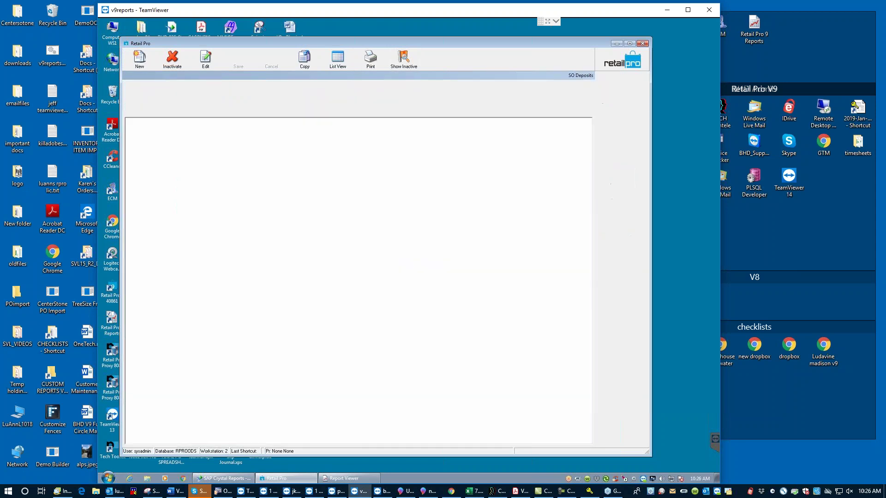
left_click(142, 65)
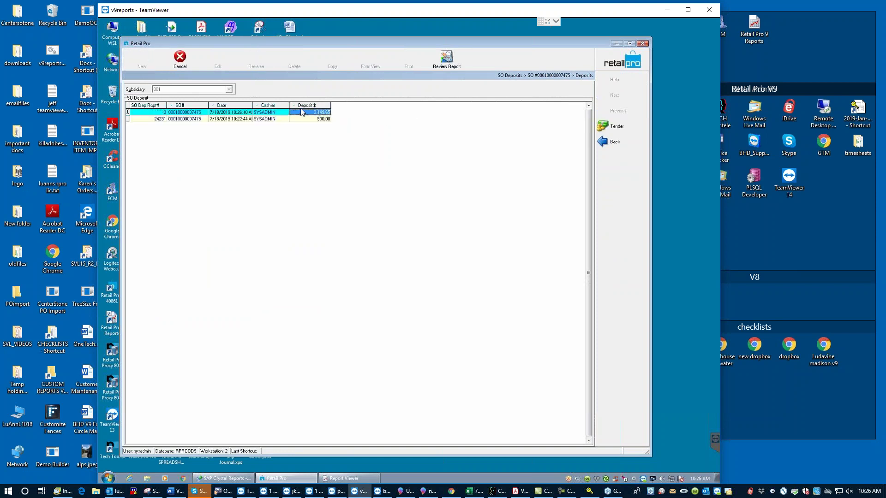
type("500")
left_click(611, 127)
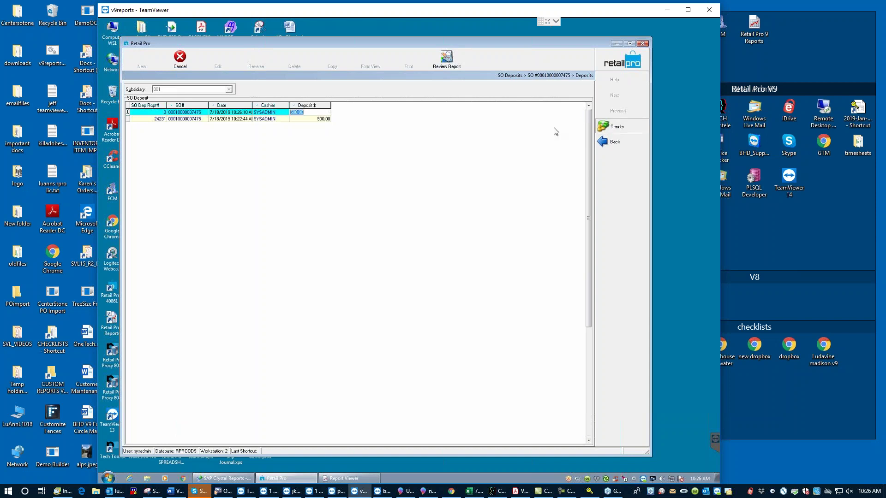
Take the full 500.00 deposit as cash, update it without printing, and return to the layaway order
left_click(165, 164)
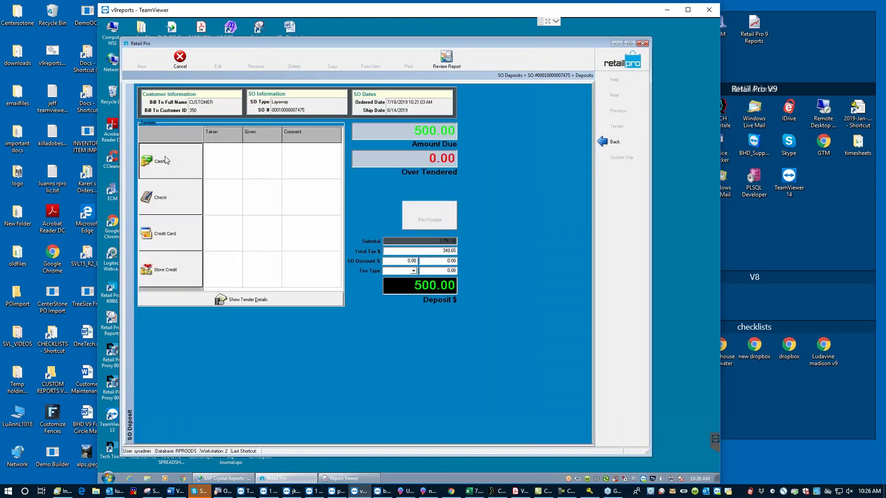
key("Return")
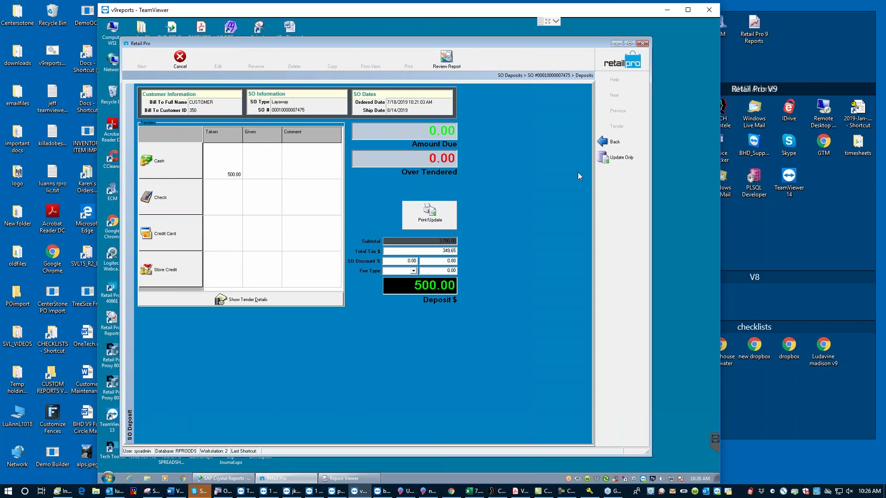
left_click(623, 158)
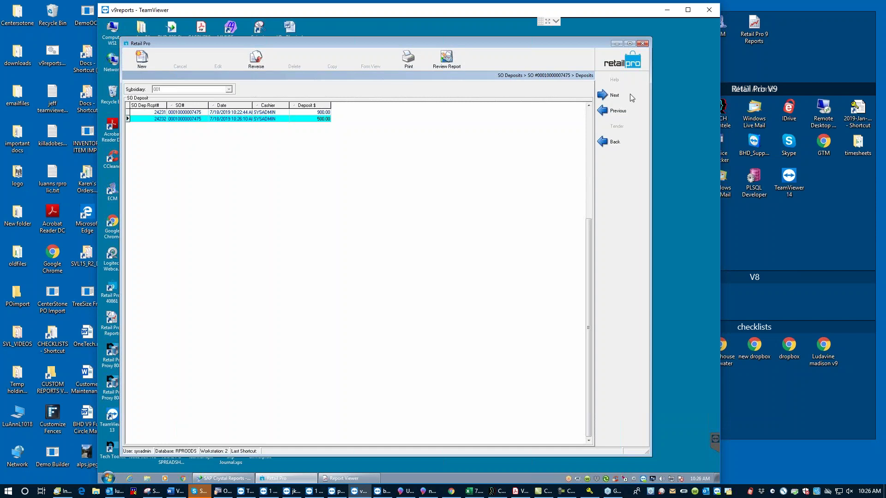
left_click(614, 142)
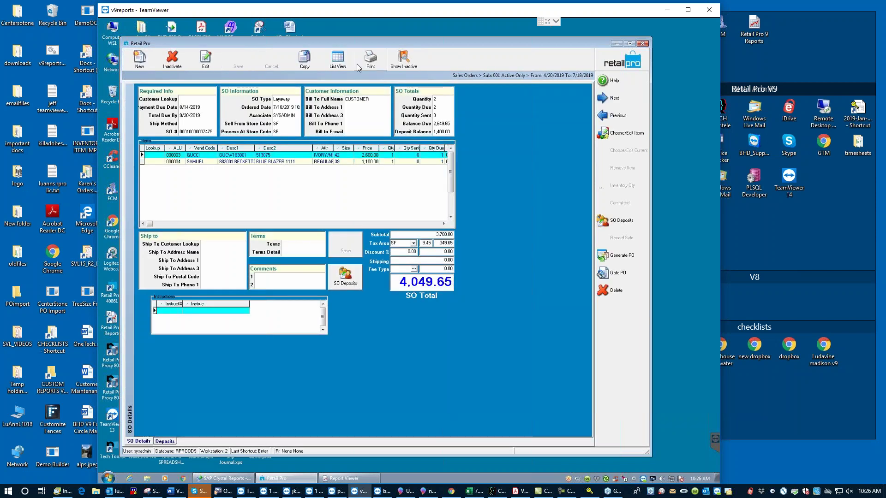
Preview the layaway order with the ! BHD SO letter document, enlarge it to check deposits and balance due, and close the preview
left_click(367, 63)
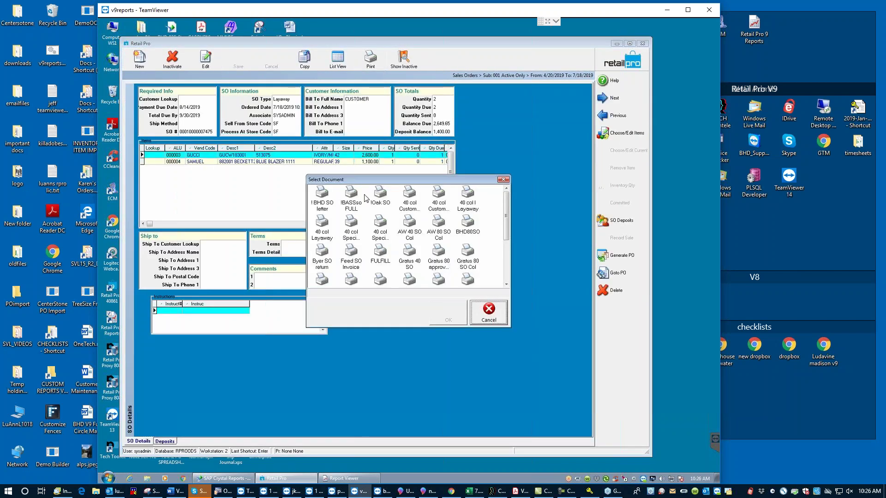
left_click(322, 199)
left_click(452, 311)
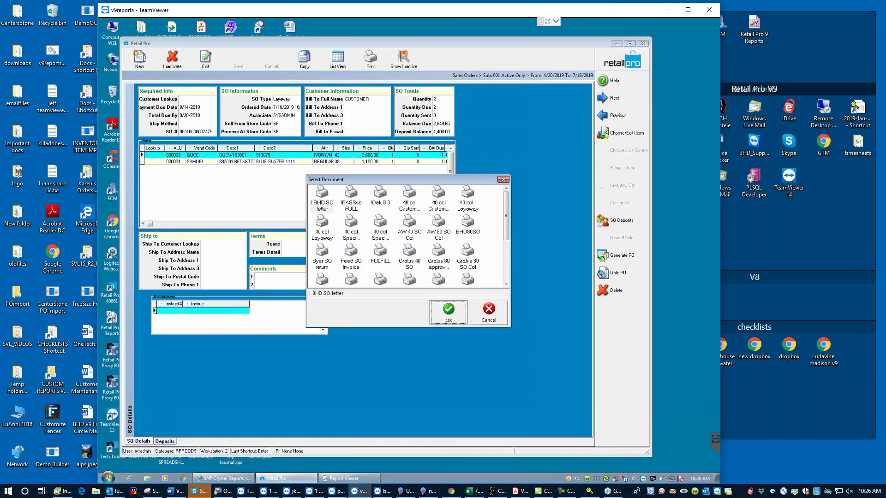
left_click(436, 333)
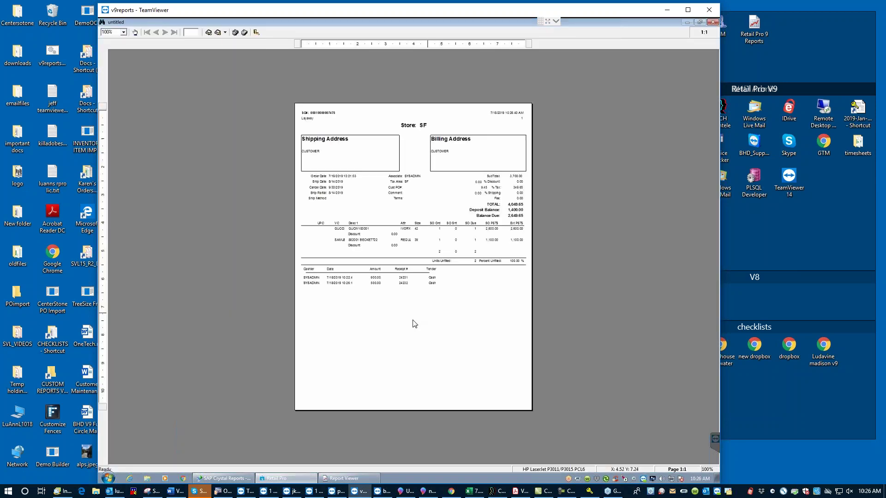
left_click(364, 301)
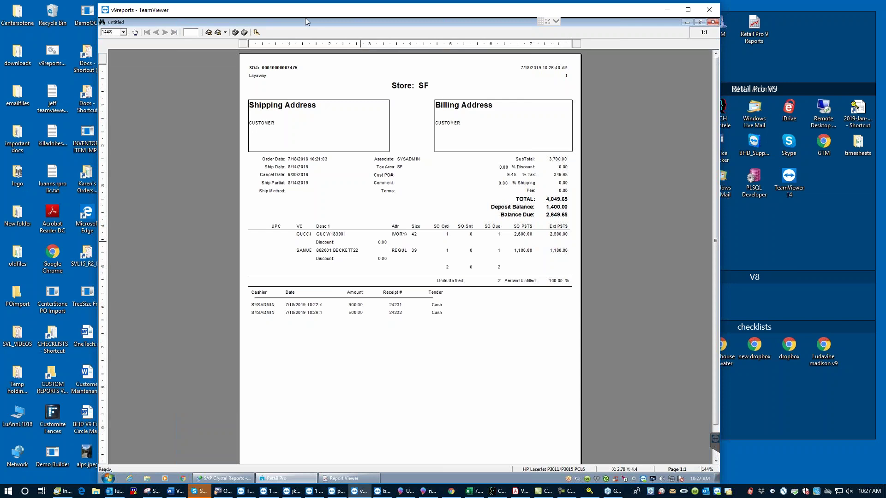
left_click(256, 32)
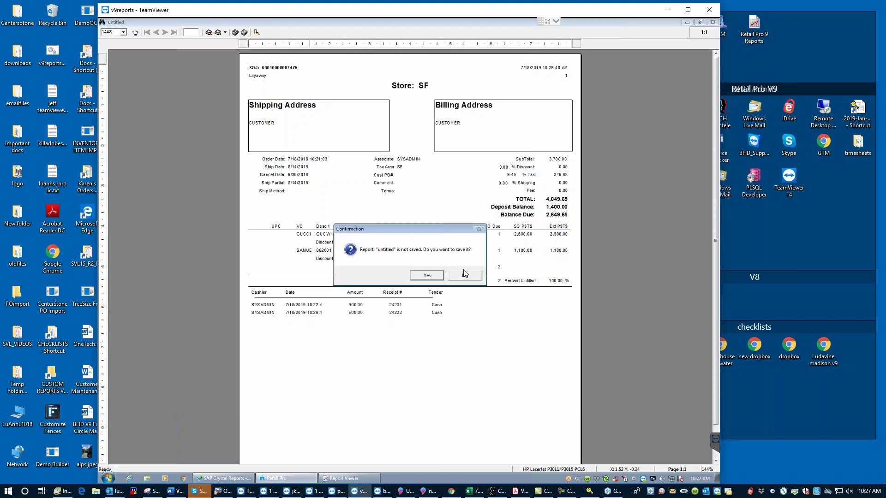
left_click(434, 277)
left_click(438, 298)
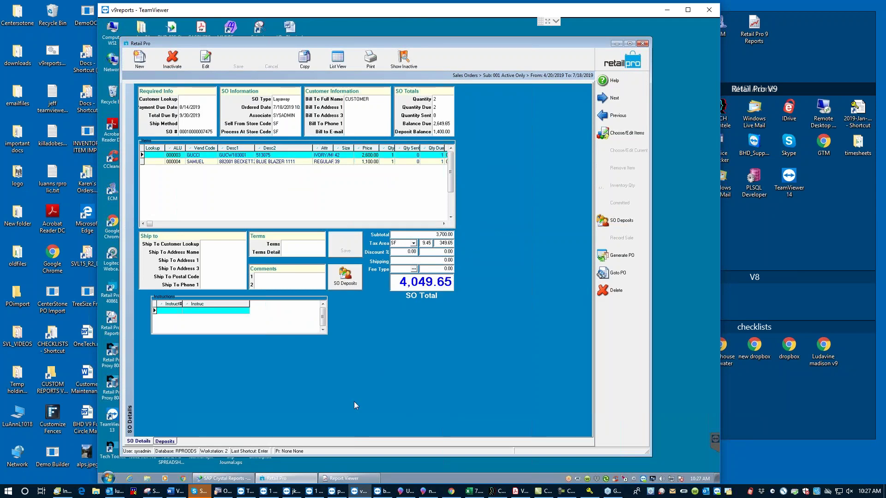
Switch to the Report Viewer and collapse the Summary and Journals report groups
mouse_move(346, 480)
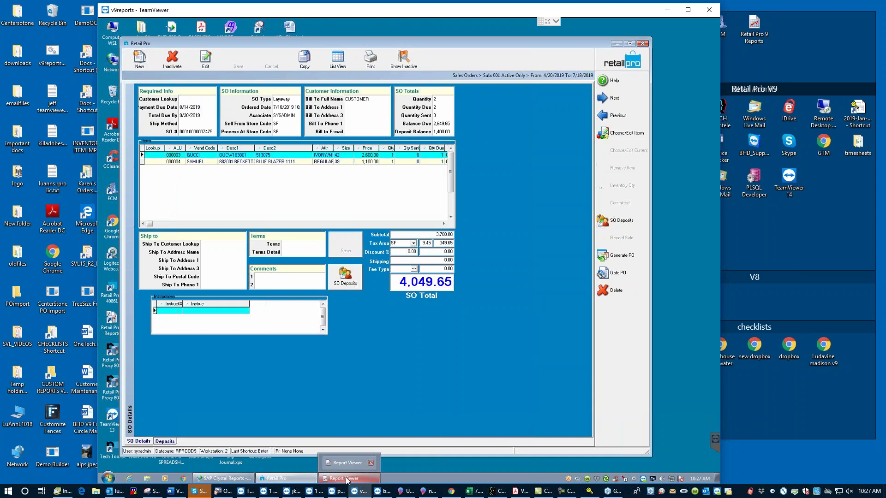
left_click(347, 479)
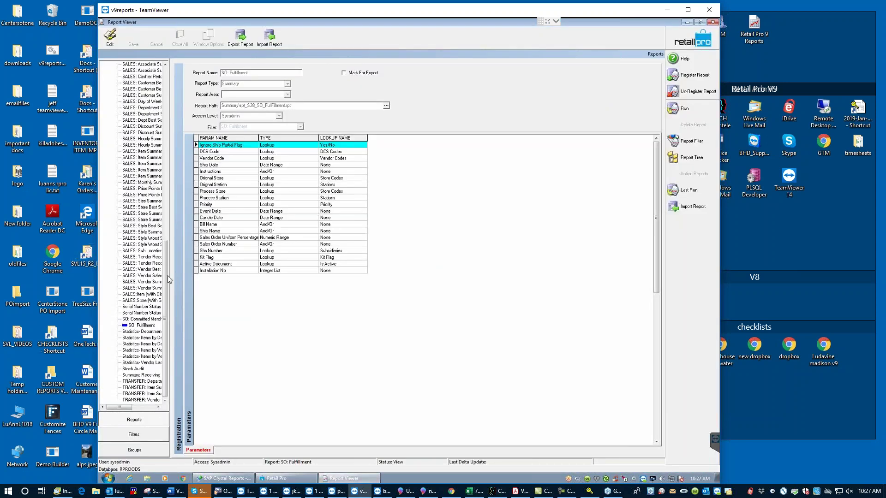
left_click_drag(165, 302, 176, 87)
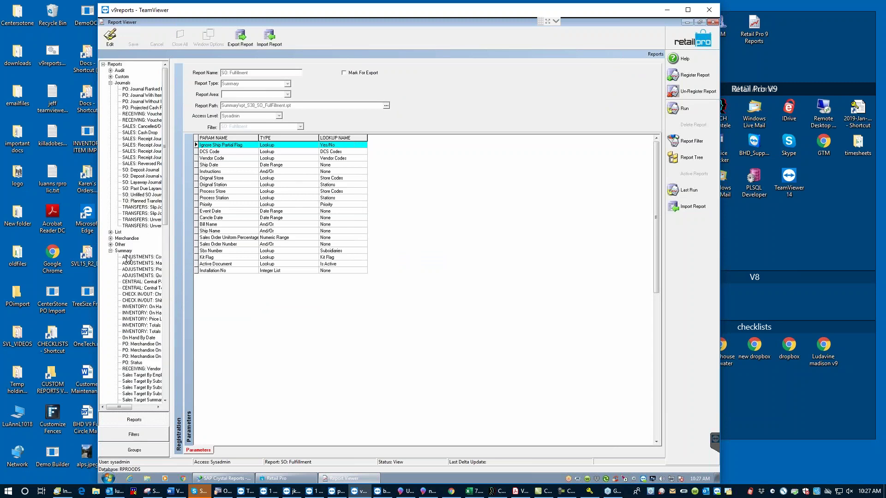
left_click(110, 251)
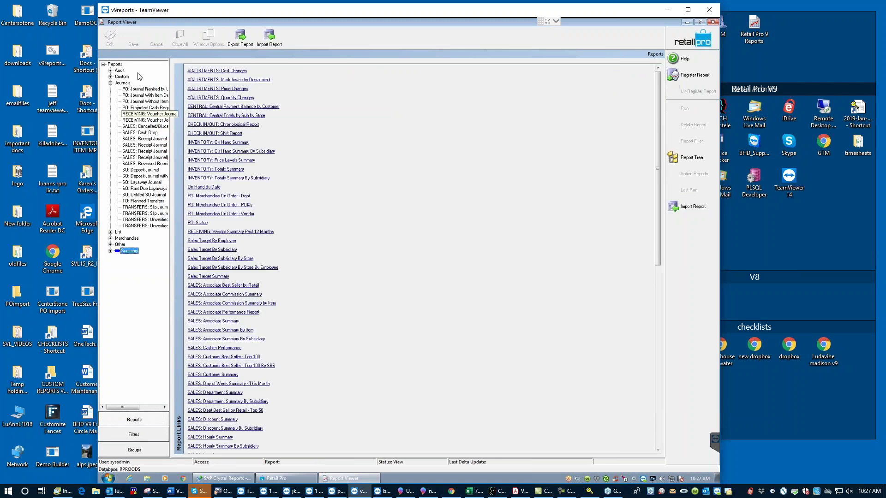
left_click(110, 83)
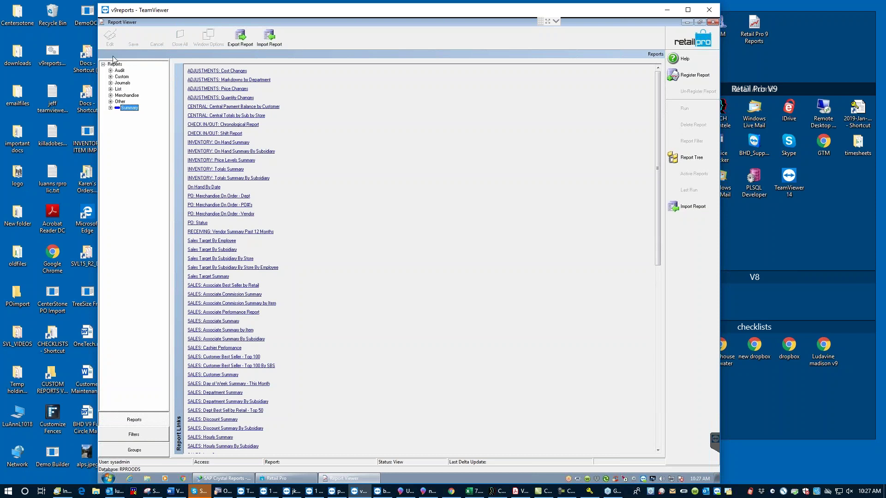
Expand the Summary reports and open the SO: Committed Merchandise report
left_click(111, 107)
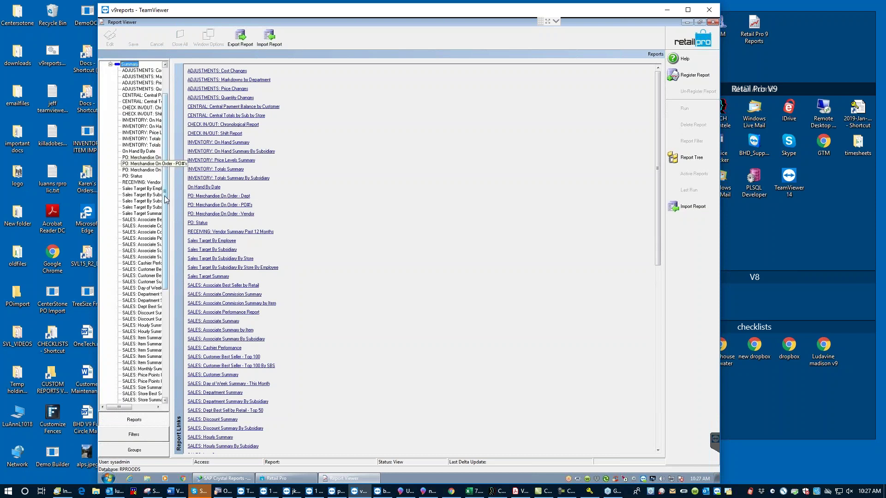
scroll(167, 223, "down", 4)
scroll(167, 224, "down", 7)
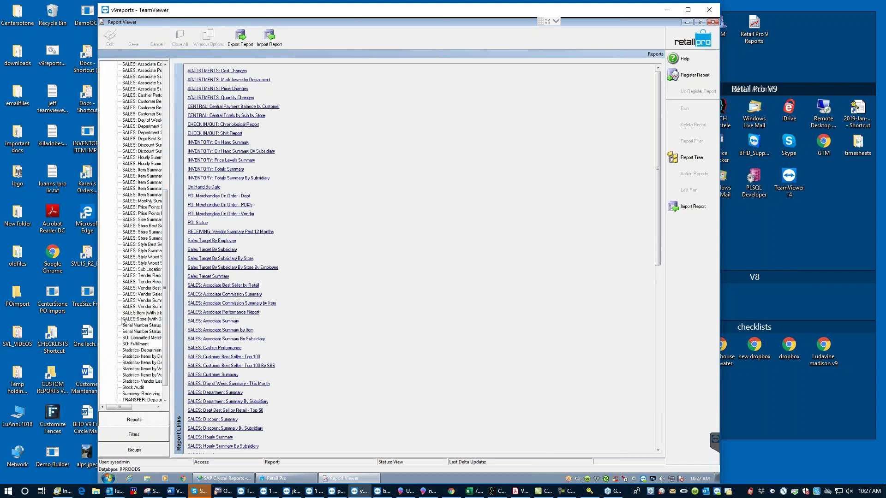
left_click(146, 340)
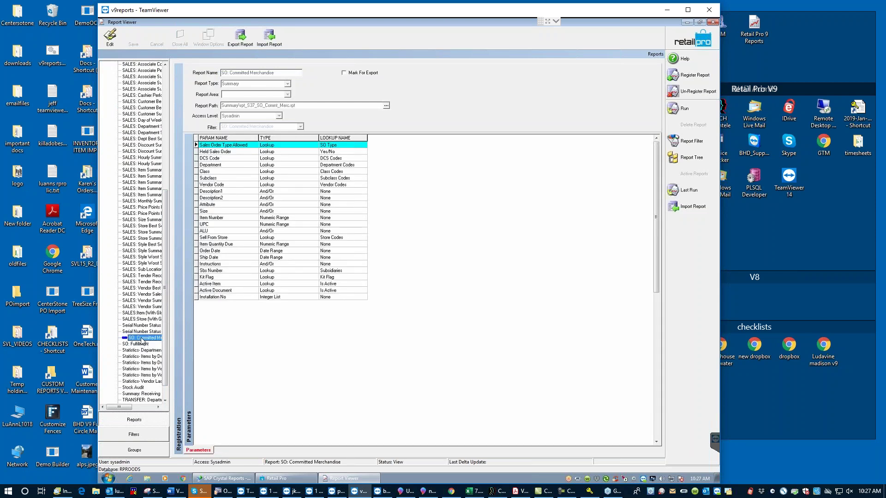
Switch back to Retail Pro and examine the committed and incoming merchandise for the layaway's SAMUEL blazer, closing the window when done
left_click(283, 480)
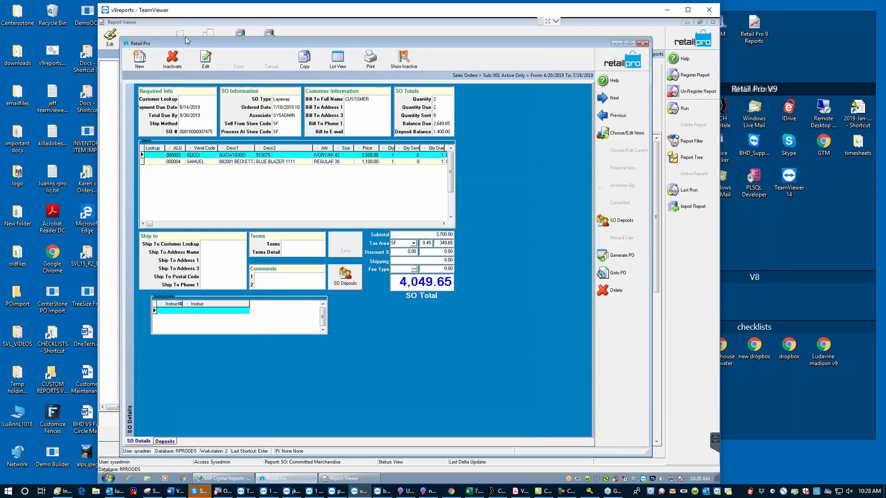
left_click(257, 163)
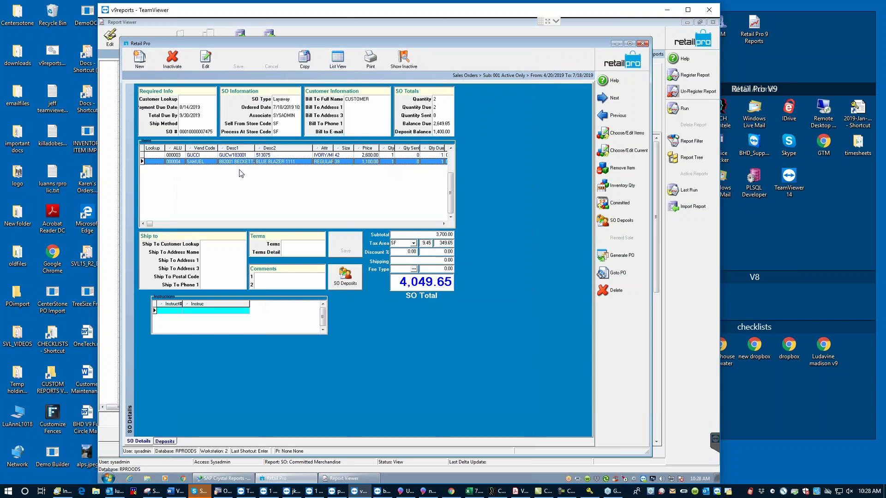
left_click(620, 203)
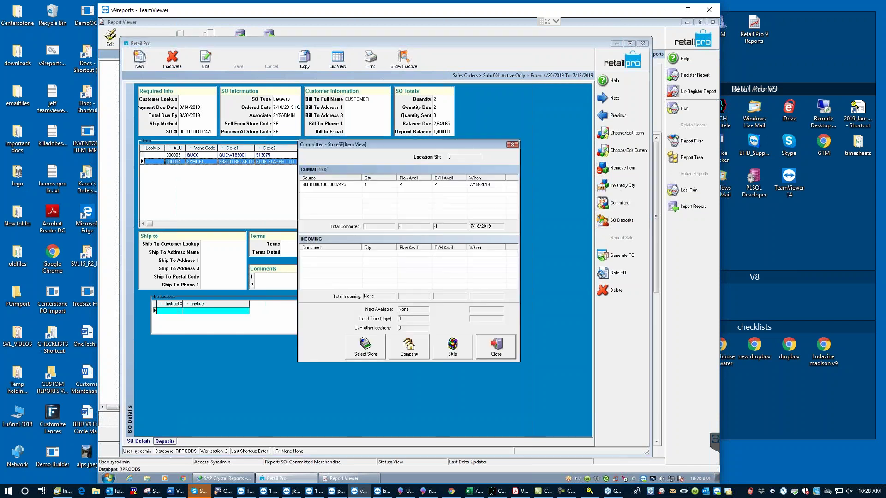
left_click(374, 188)
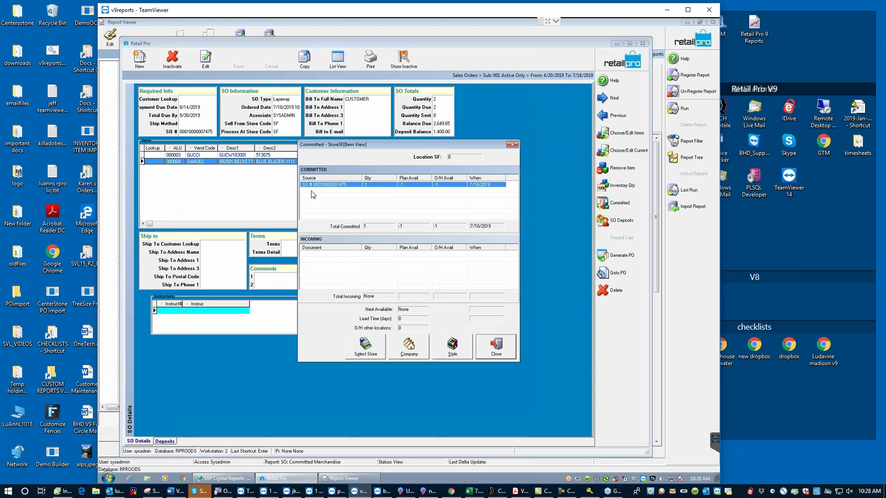
left_click(312, 257)
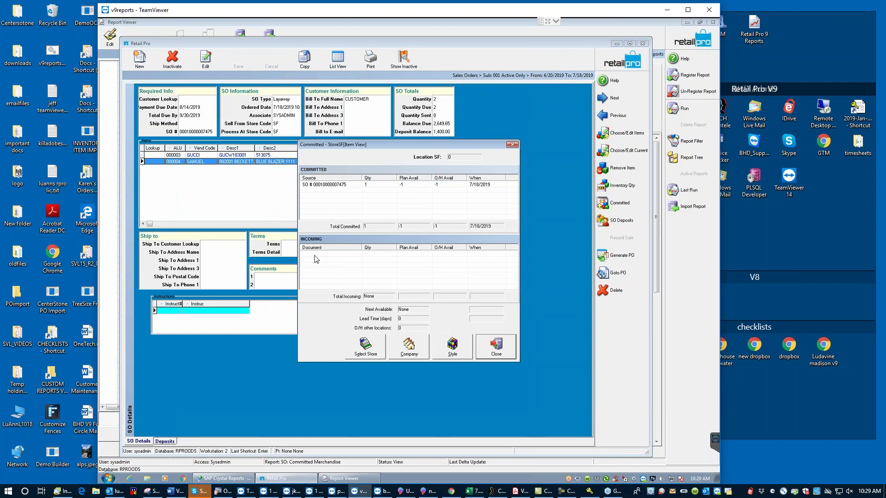
left_click(497, 349)
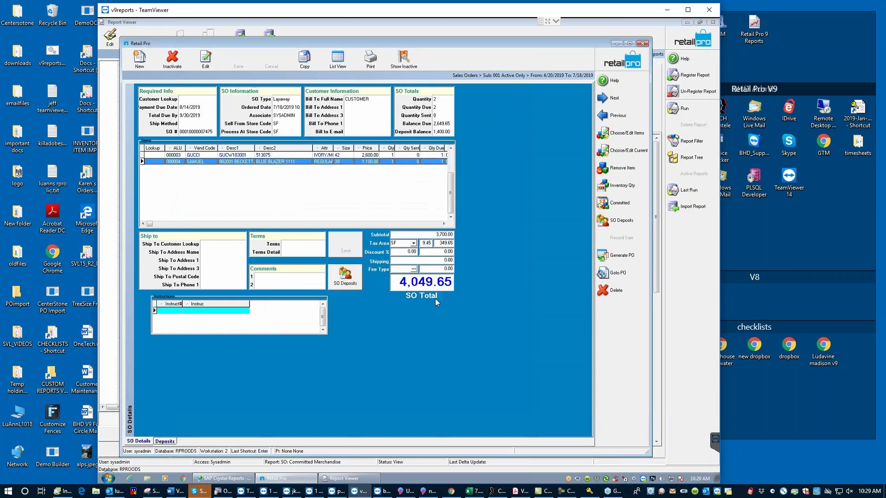
Reopen the unfiltered sales order list from the home screen and open the special order's form
left_click(332, 60)
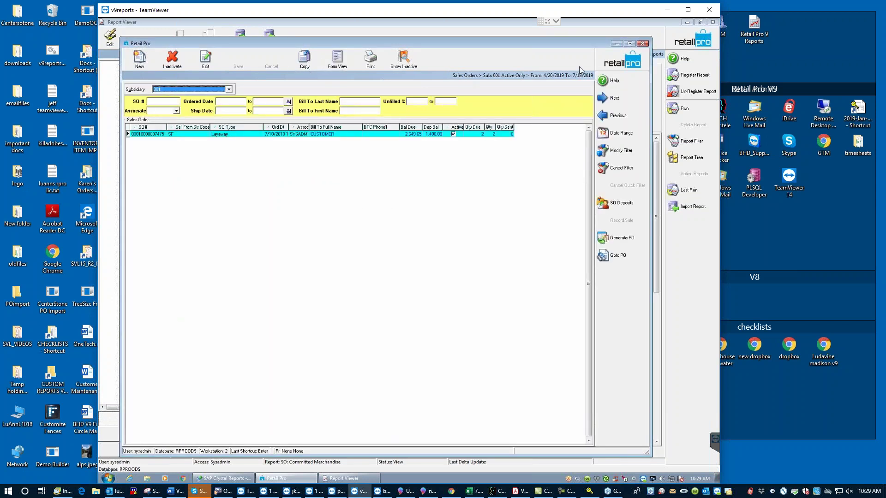
left_click(623, 60)
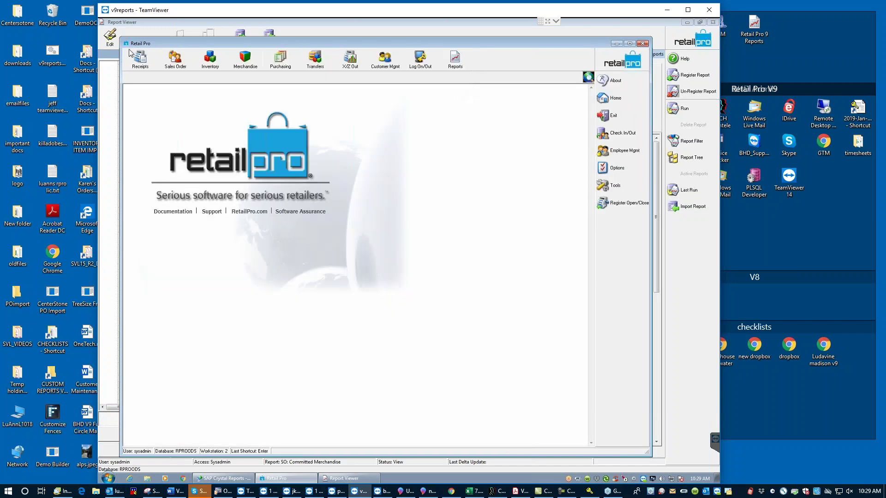
left_click(175, 59)
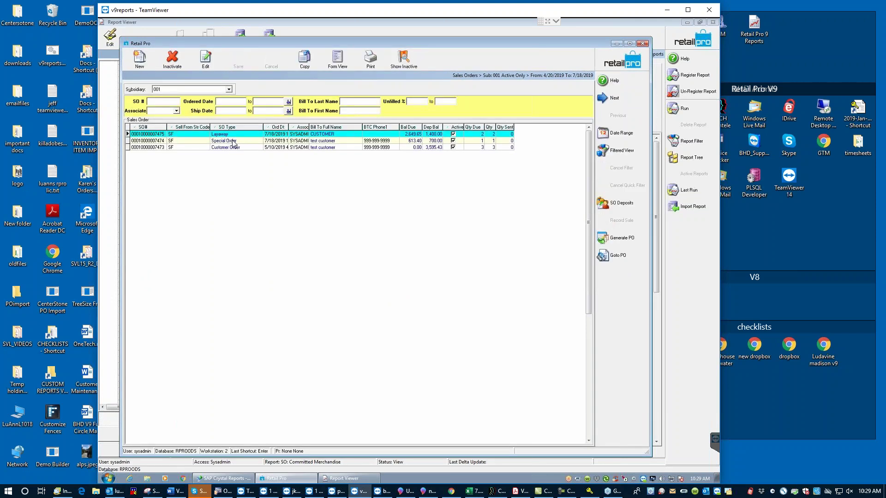
left_click(229, 142)
left_click(339, 62)
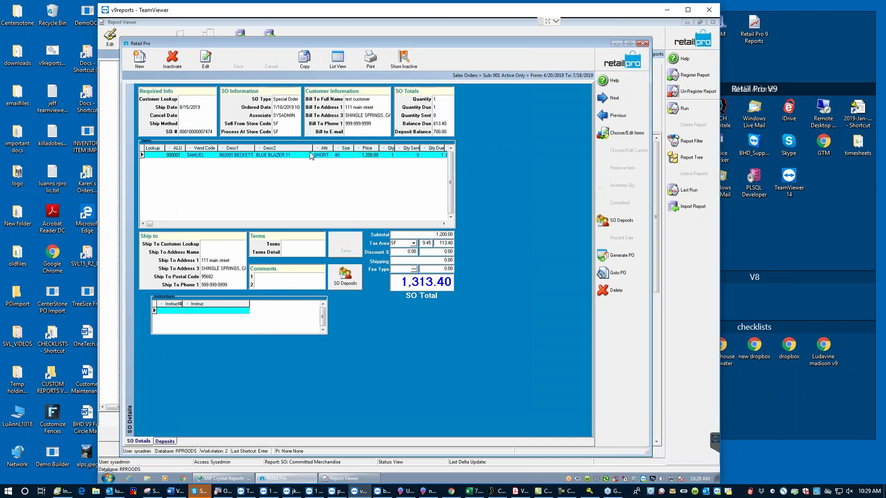
Examine which sales orders and incoming purchase order commit the special order's blazer, and close the committed merchandise window
left_click(310, 156)
left_click(623, 204)
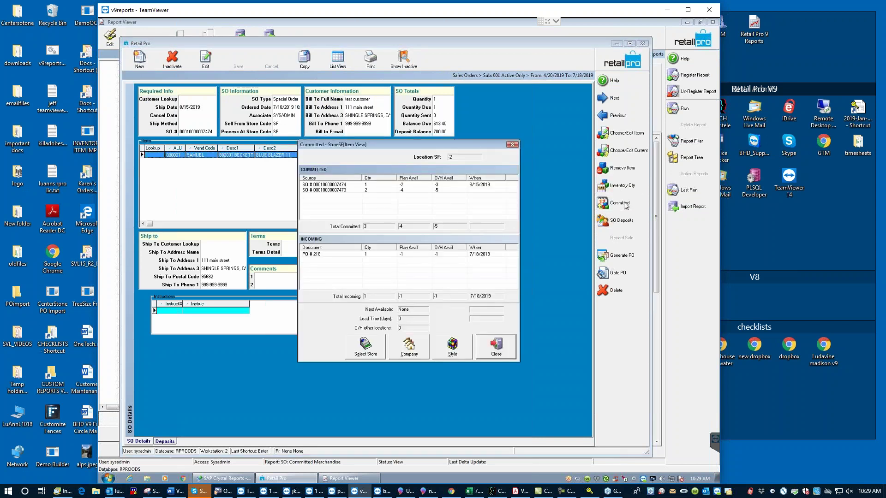
left_click(342, 186)
left_click(346, 190)
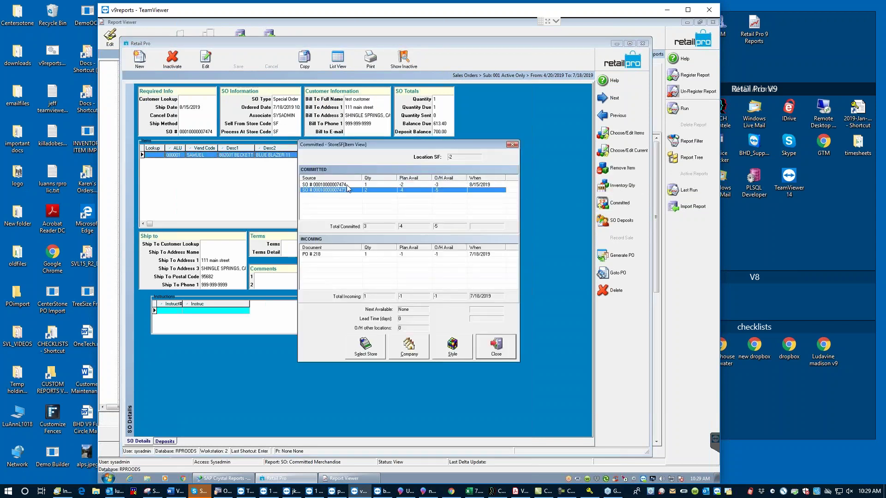
left_click(331, 254)
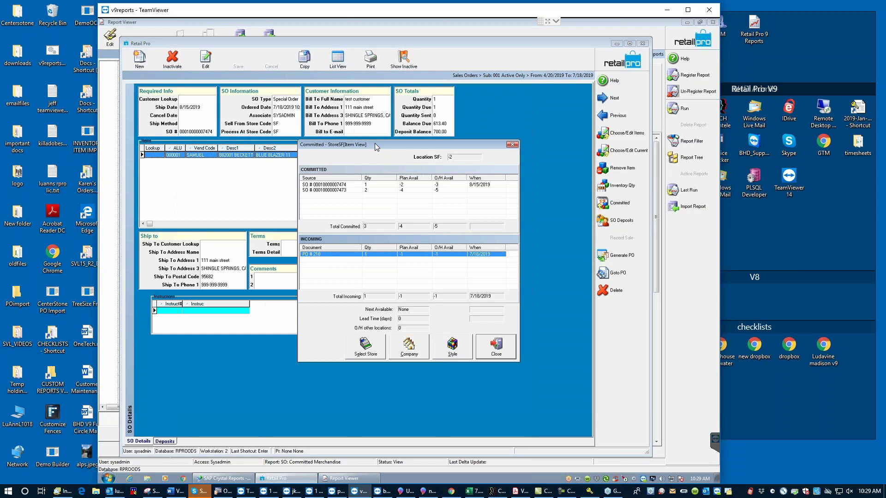
left_click(368, 185)
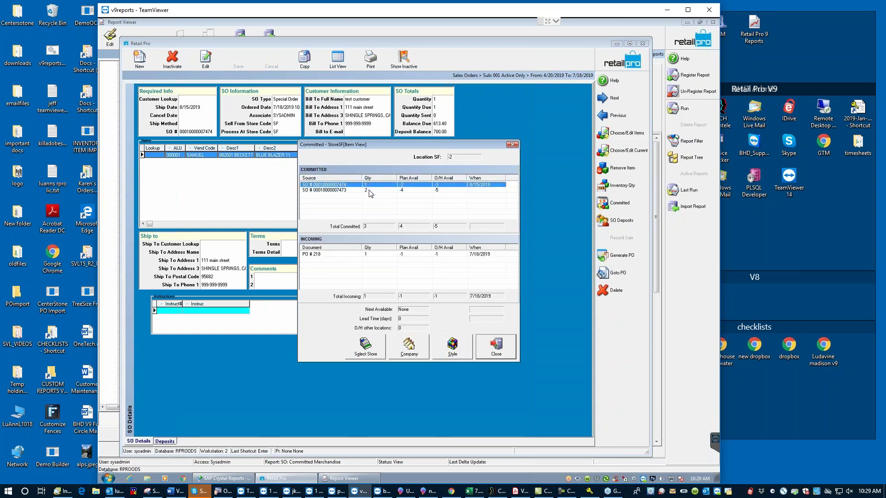
left_click(370, 192)
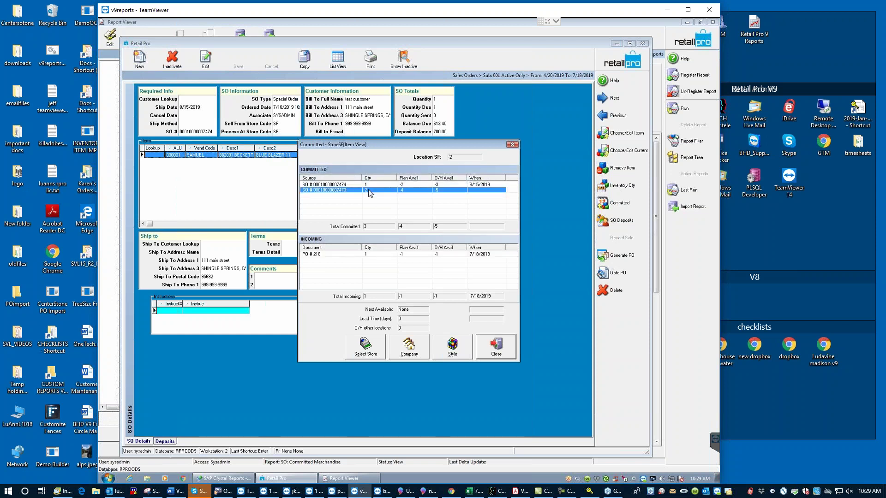
left_click(371, 255)
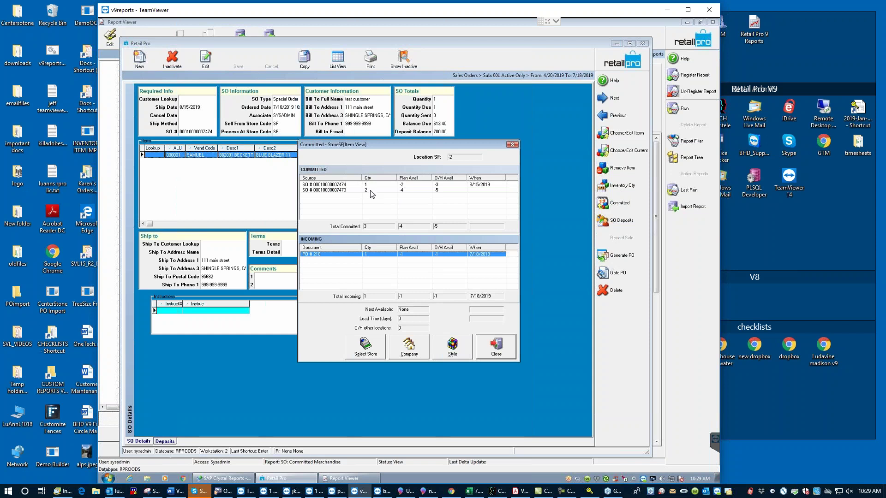
left_click(344, 190)
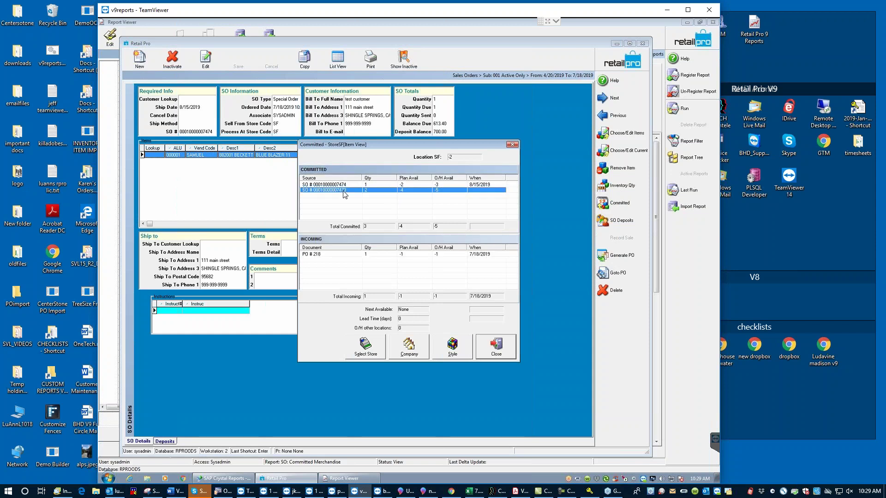
left_click(500, 347)
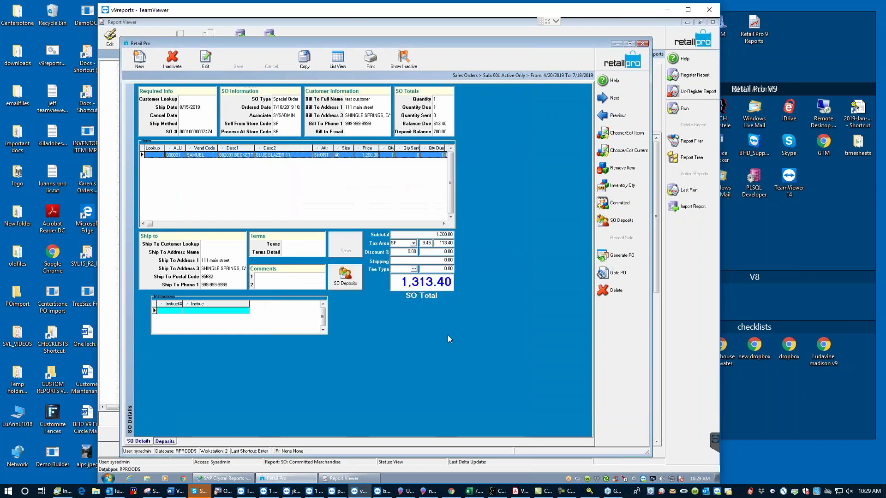
Switch to the Report Viewer and run the SO: Committed Merchandise report for order dates 7/18/2019 to 7/18/2019
left_click(344, 480)
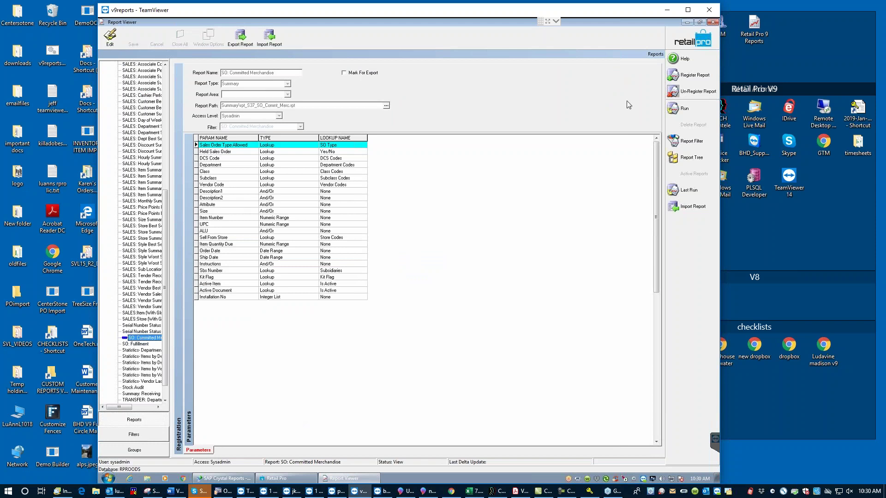
left_click(695, 107)
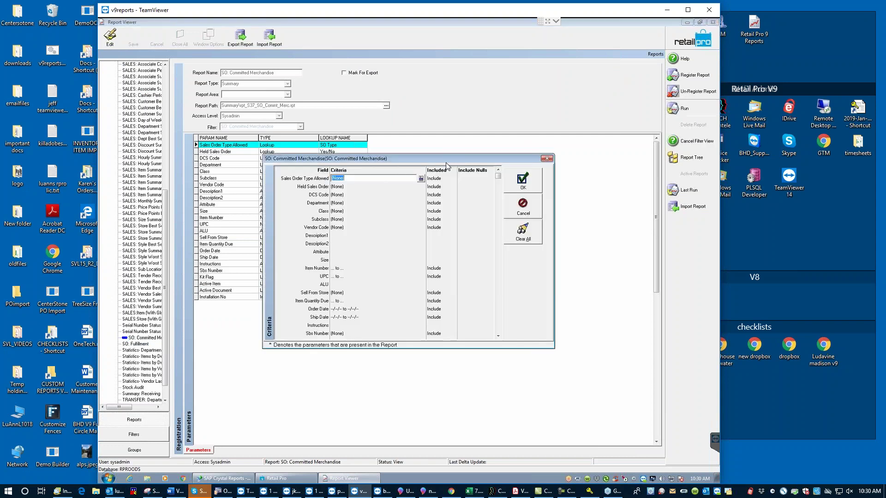
left_click(342, 309)
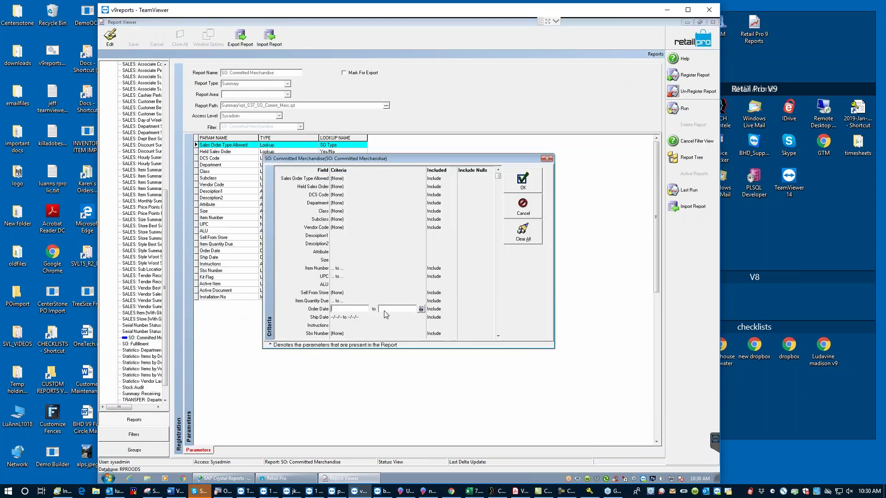
left_click(421, 310)
left_click(413, 295)
left_click(528, 185)
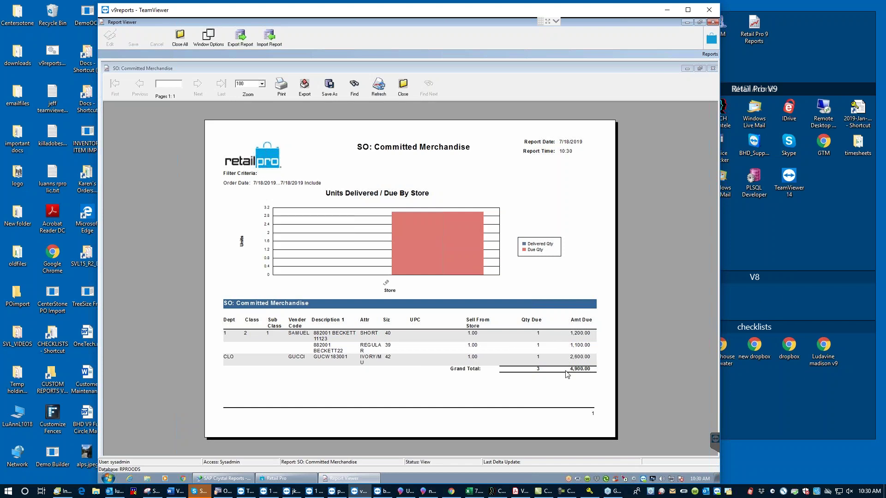
Review the quantities and amounts due in the SO: Committed Merchandise report and close it
left_click(786, 286)
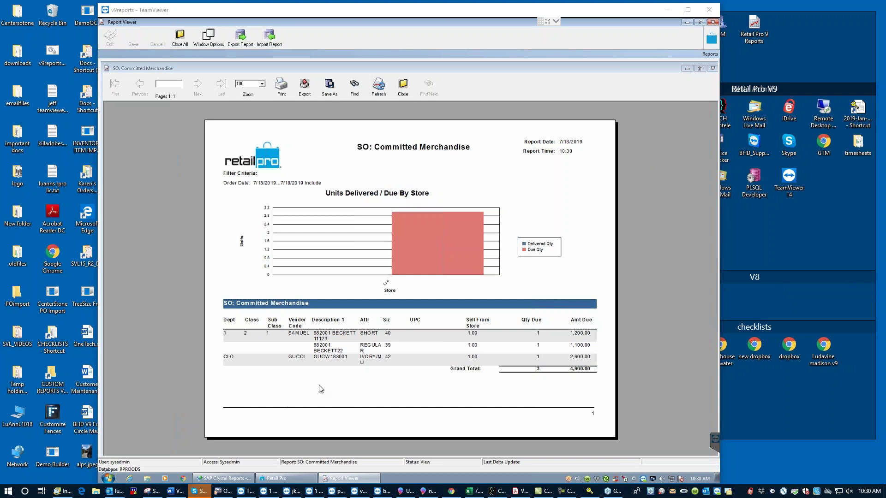
left_click(403, 89)
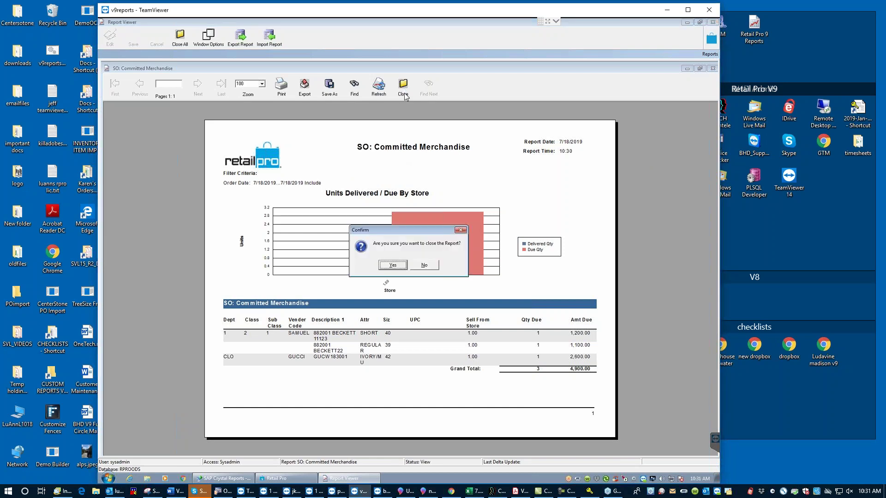
left_click(397, 264)
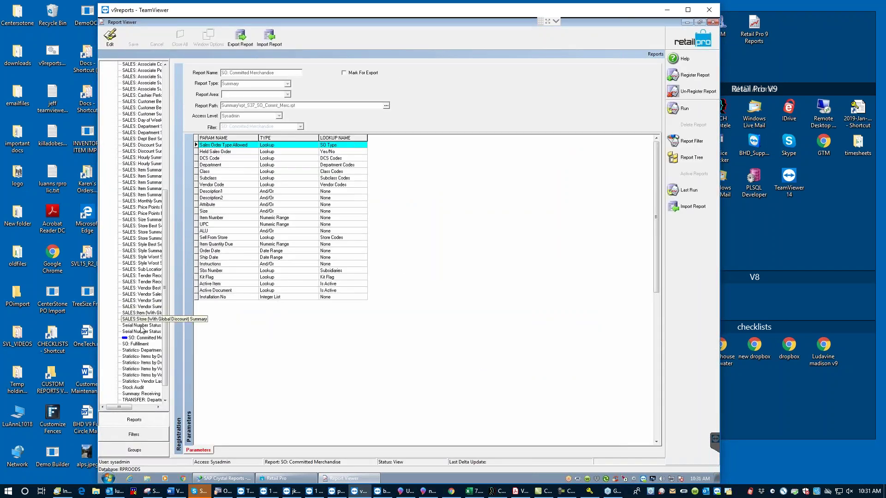
Run the SO: Fulfillment report for ship dates 7/18/2019 to 7/18/2019 and close the output
left_click(137, 345)
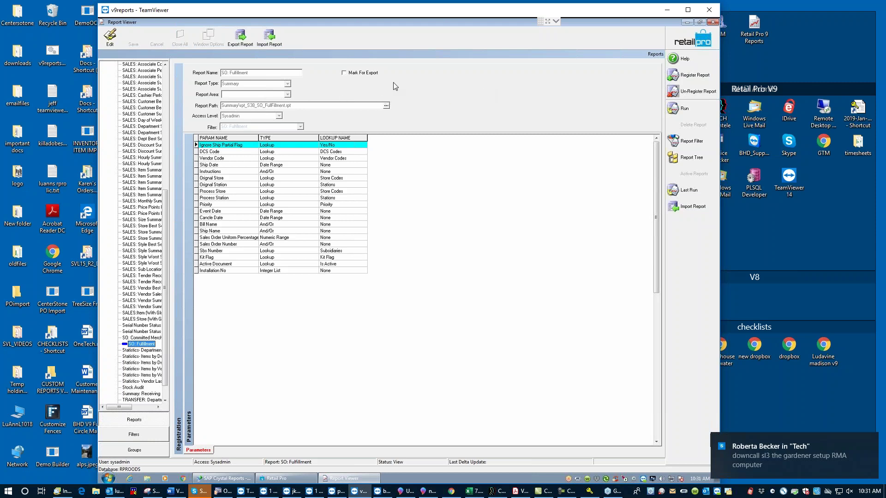
left_click(669, 109)
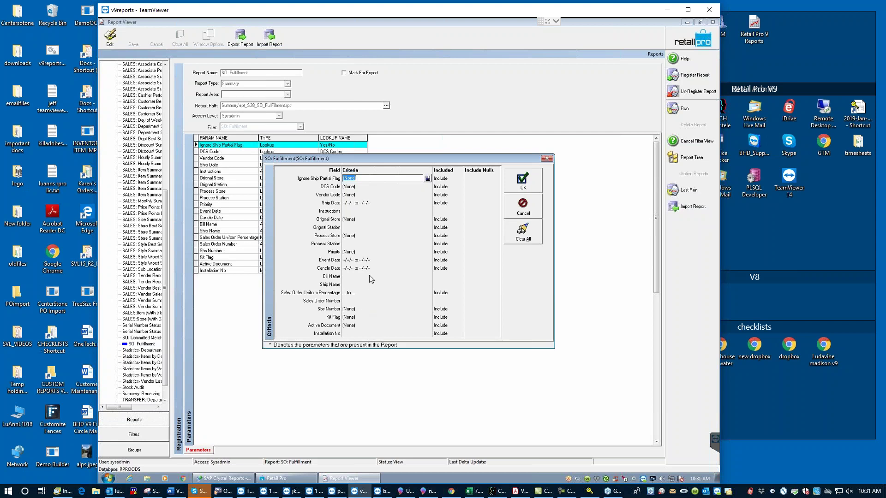
left_click(346, 203)
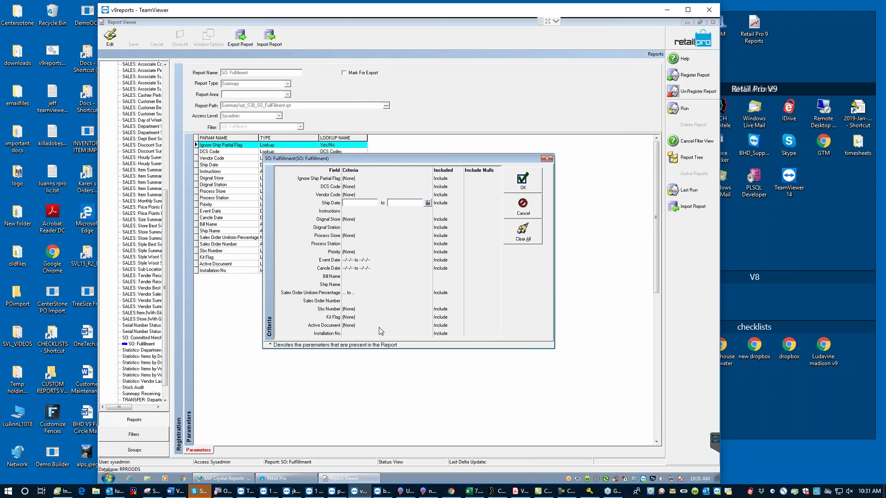
left_click(427, 203)
left_click(413, 297)
left_click(525, 179)
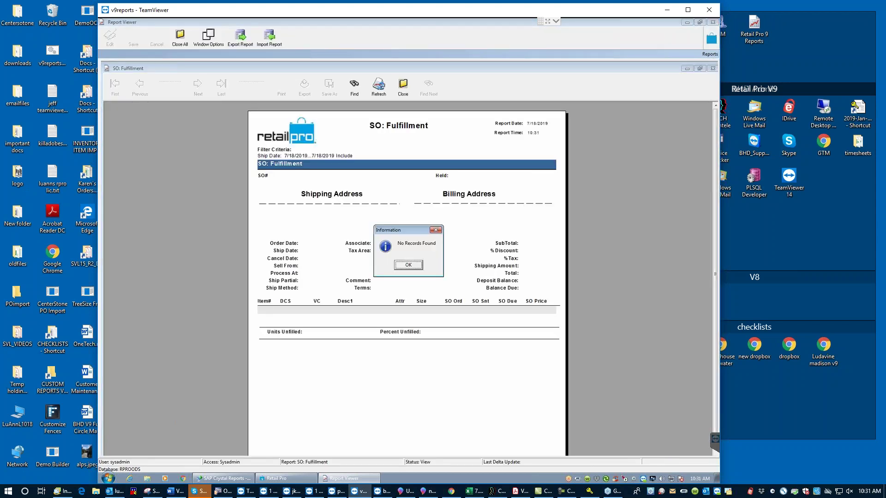
left_click(406, 265)
left_click(403, 87)
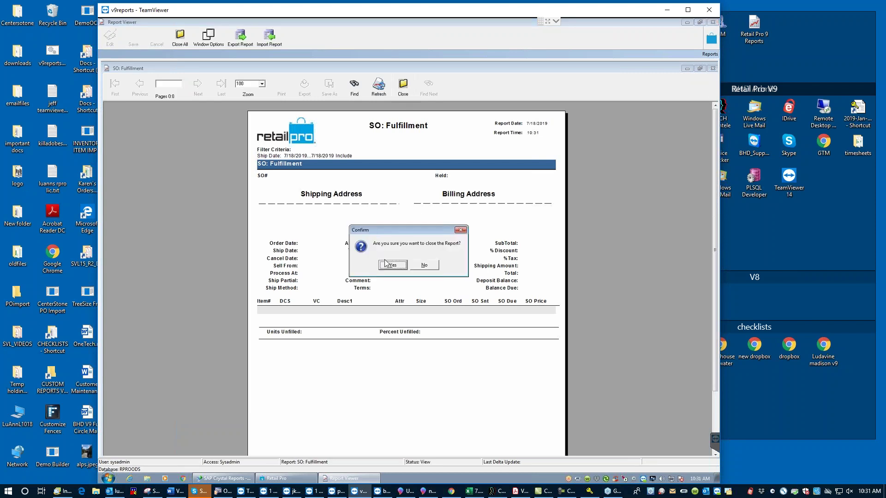
left_click(391, 265)
Clear all filter criteria of the SO: Fulfillment report and run it unfiltered
left_click(684, 108)
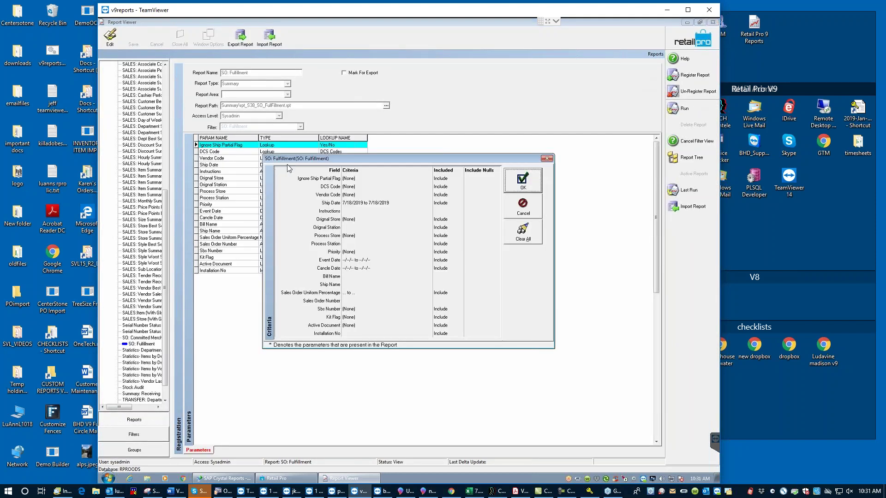
left_click(522, 232)
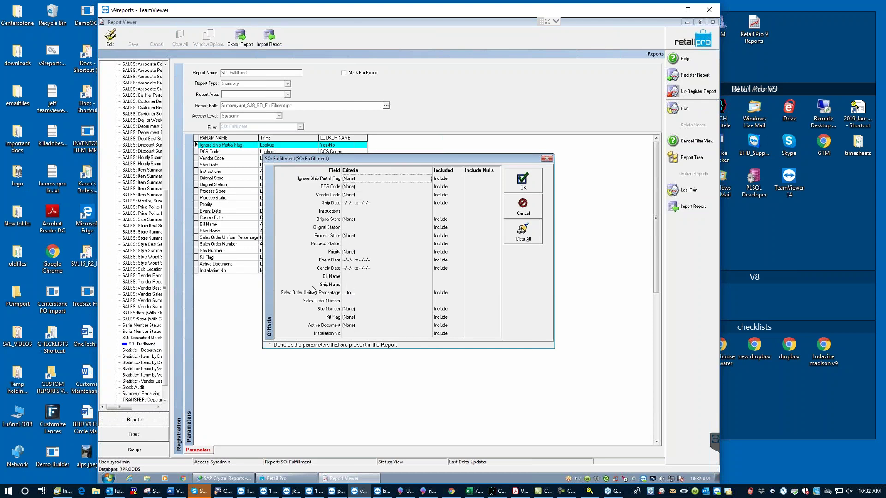
left_click(522, 182)
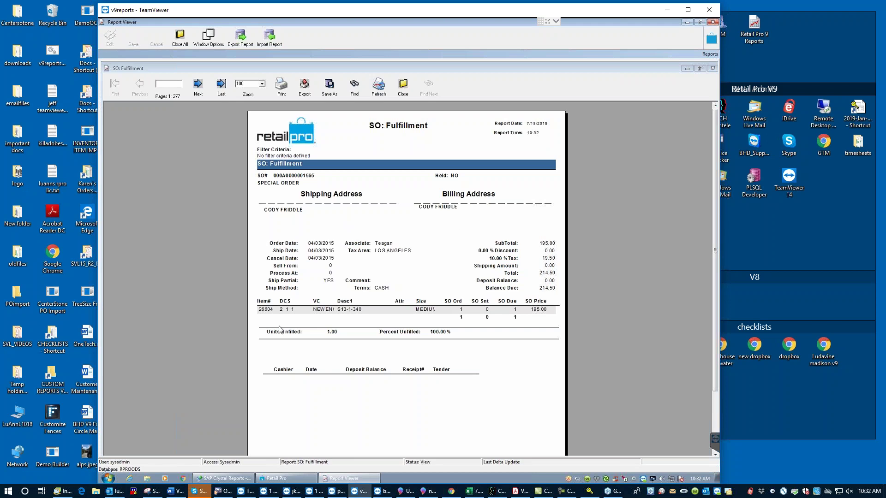
Examine the first few orders and the final page of the SO: Fulfillment report, including items and deposits, and close it
left_click(260, 314)
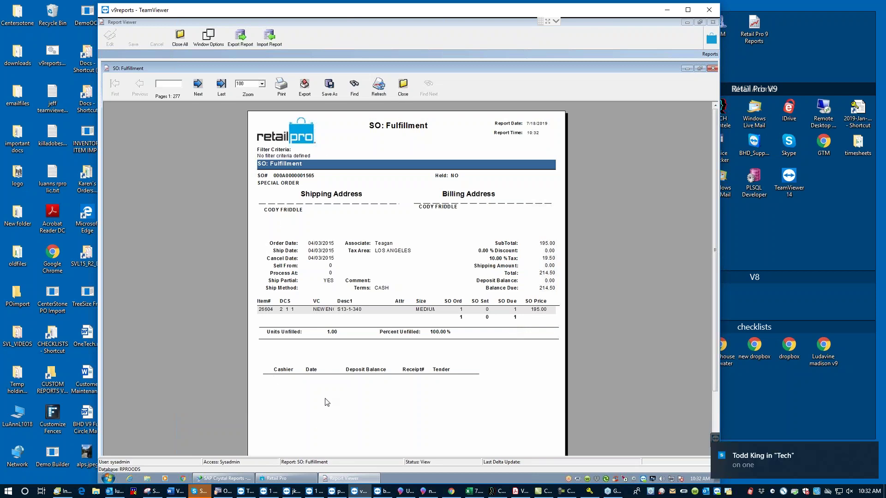
left_click(199, 91)
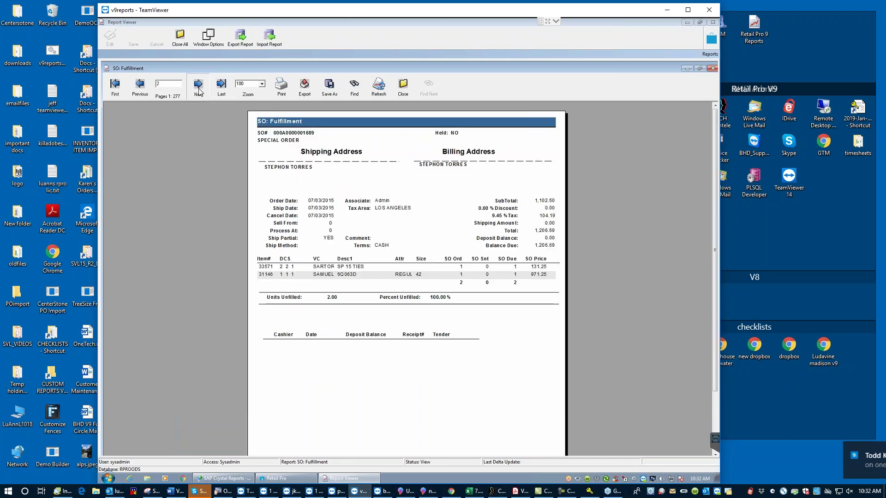
left_click(199, 91)
left_click(199, 91)
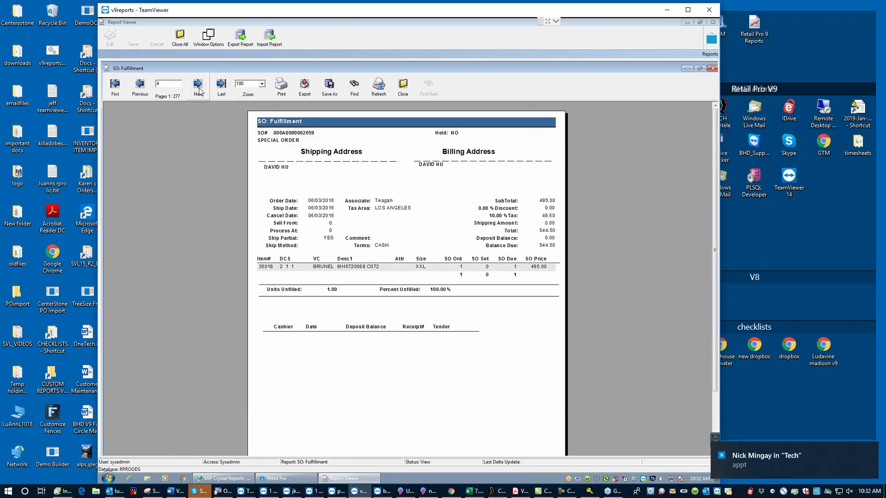
left_click(198, 91)
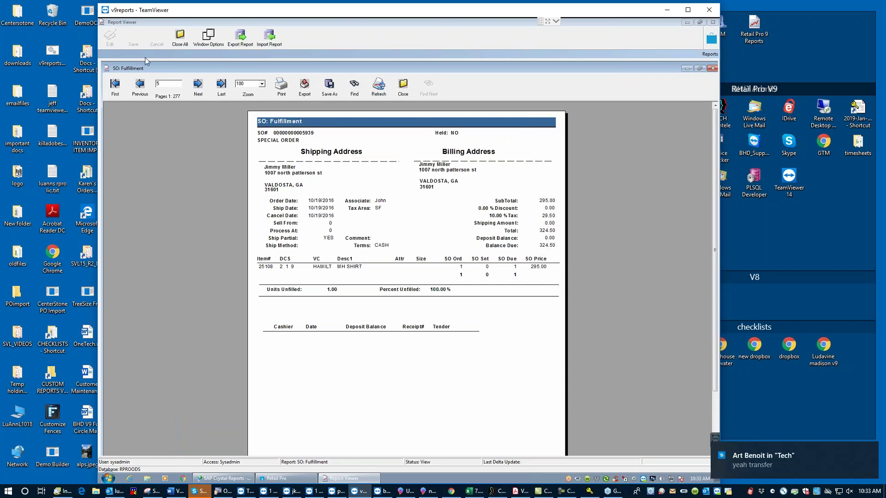
left_click(114, 86)
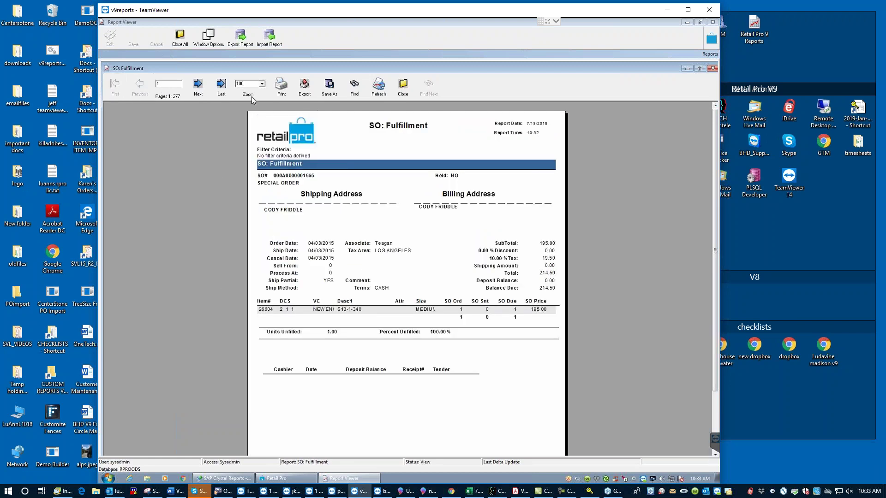
left_click(221, 87)
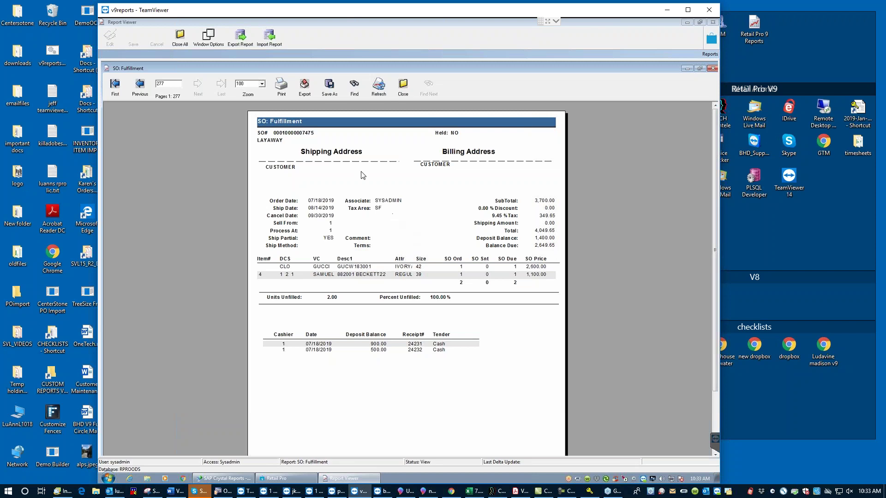
left_click(403, 86)
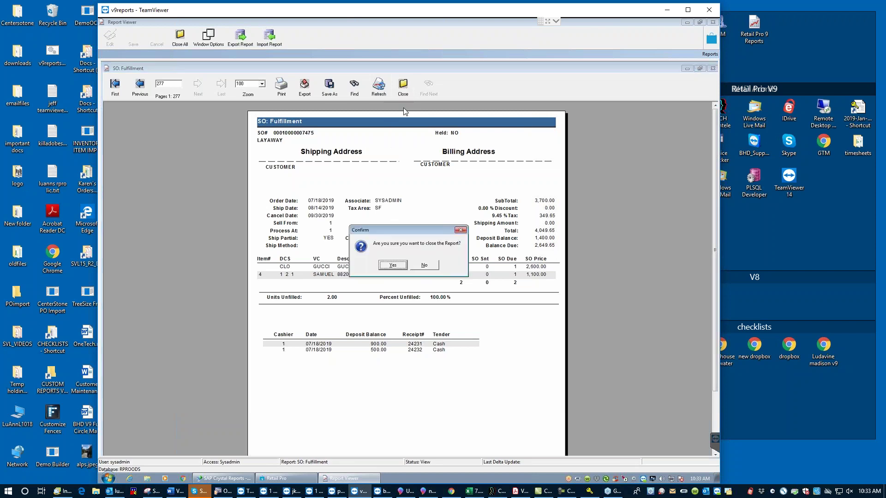
left_click(394, 265)
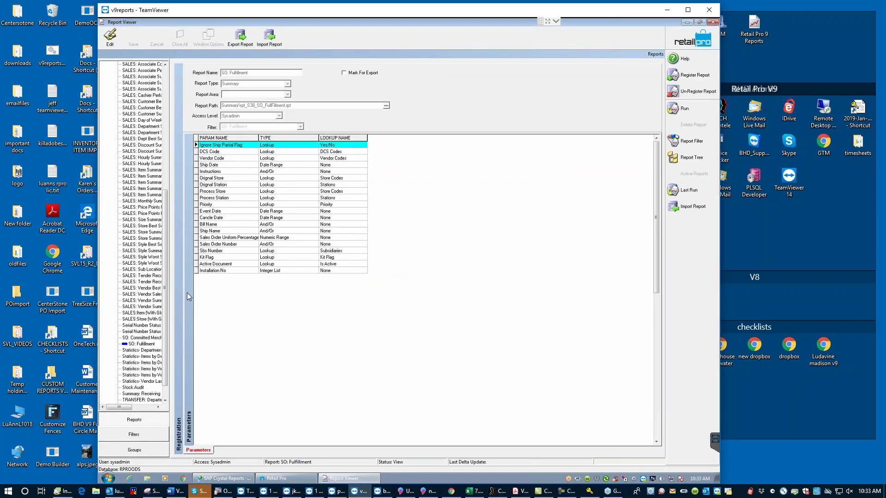
Collapse the Summary reports, expand the Journals group and open the SO: Deposit Journal report
left_click_drag(166, 245, 174, 89)
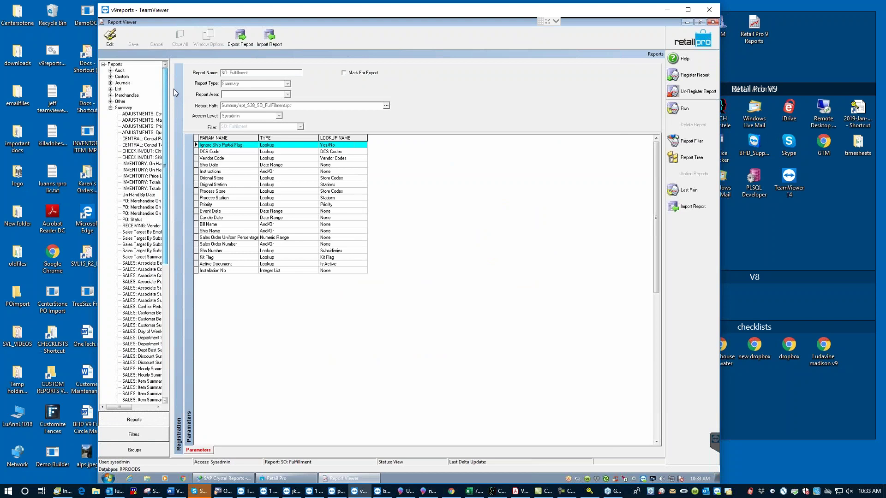
left_click(110, 108)
left_click(110, 83)
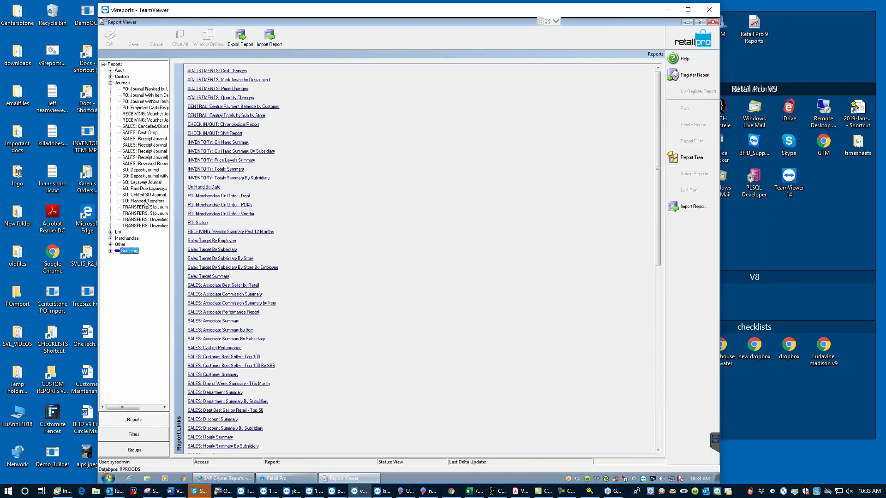
double_click(142, 171)
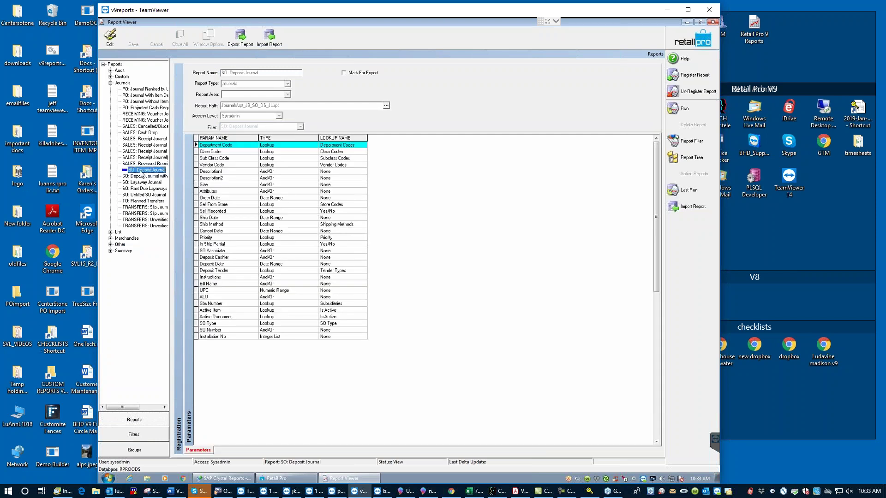
Run the SO: Deposit Journal for order dates 7/18/2019 to 7/18/2019
left_click(684, 110)
left_click(327, 244)
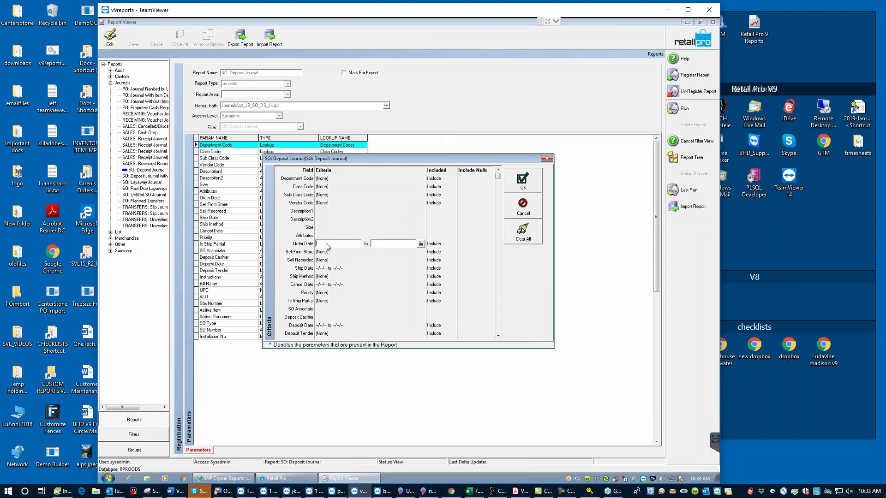
left_click(421, 244)
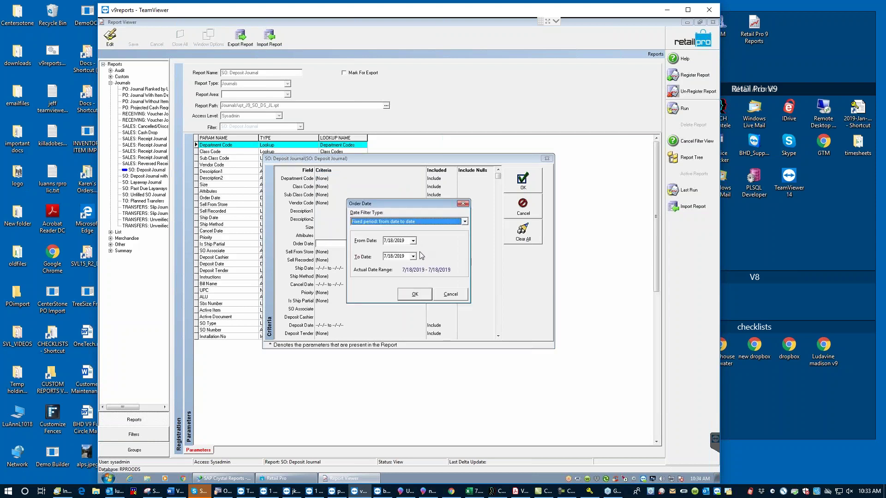
left_click(414, 294)
left_click(526, 180)
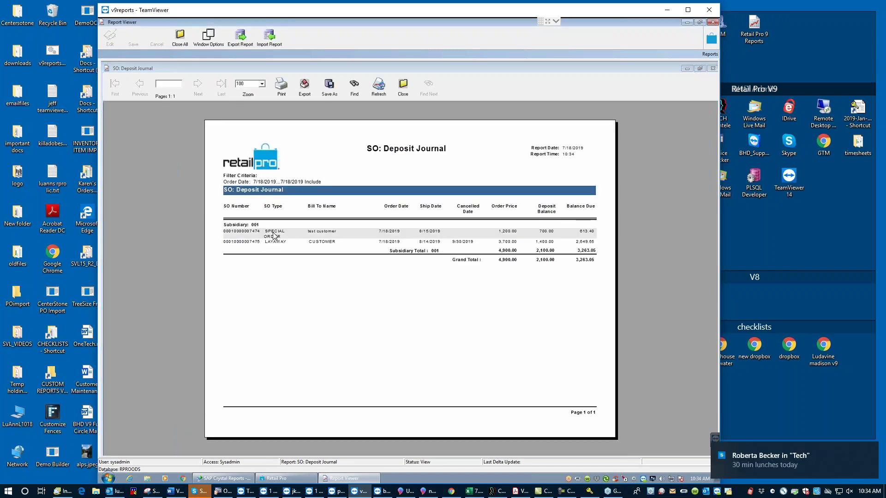
Review the order prices, deposit balances and balances due in the Deposit Journal and close the report
left_click(251, 235)
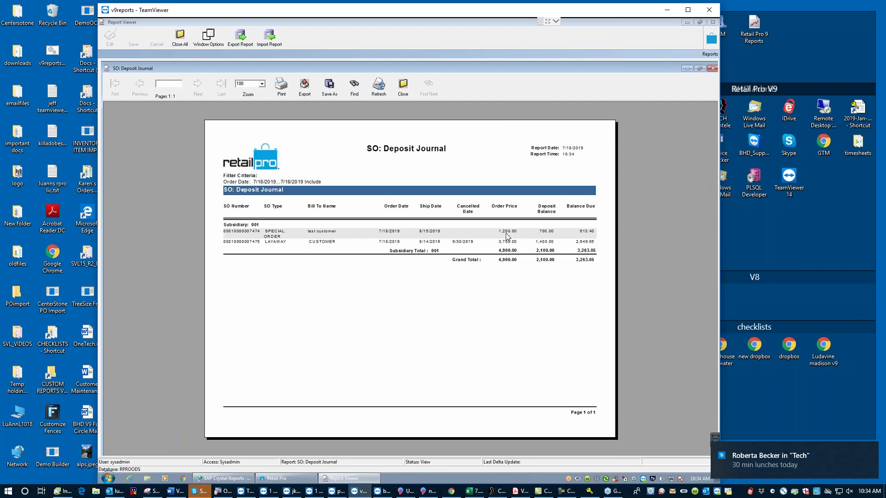
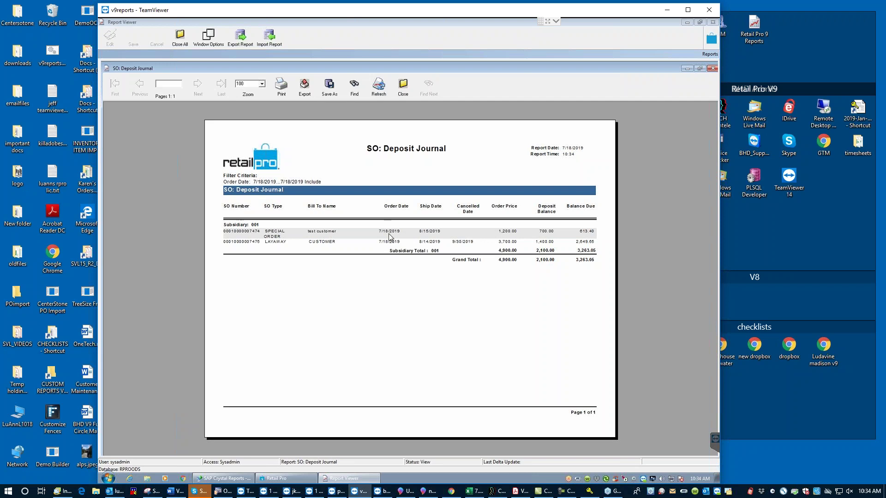
left_click(402, 86)
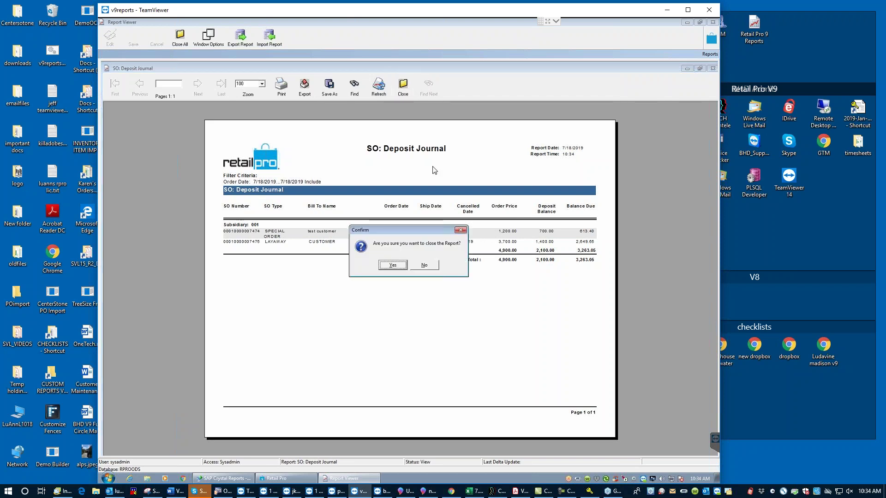
left_click(393, 266)
Rerun the SO: Deposit Journal for order dates 2/24/2019 to 7/18/2019
left_click(683, 109)
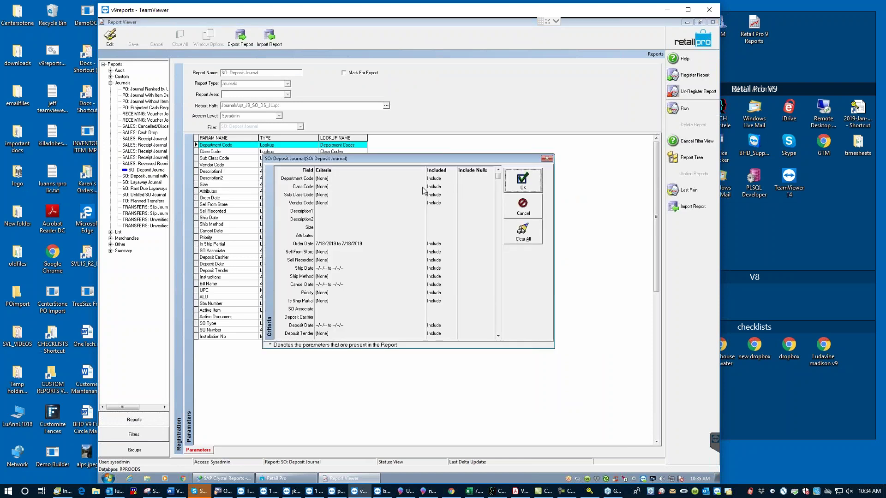
left_click(328, 244)
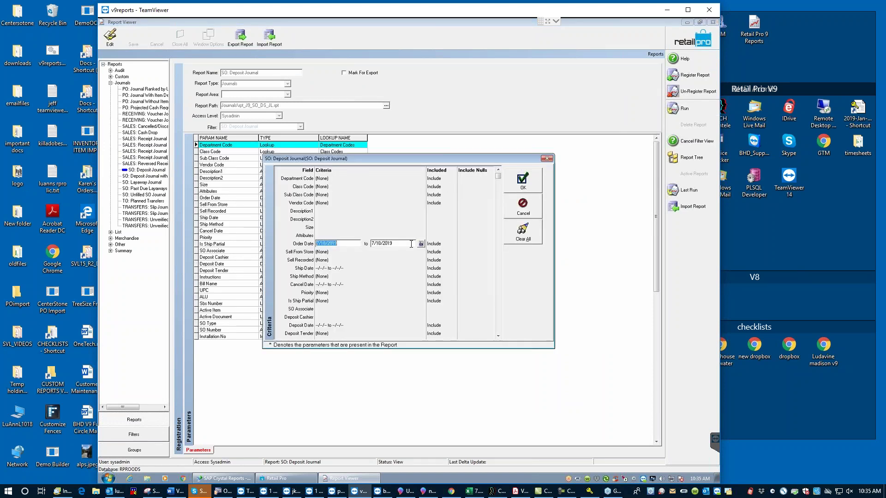
left_click(421, 244)
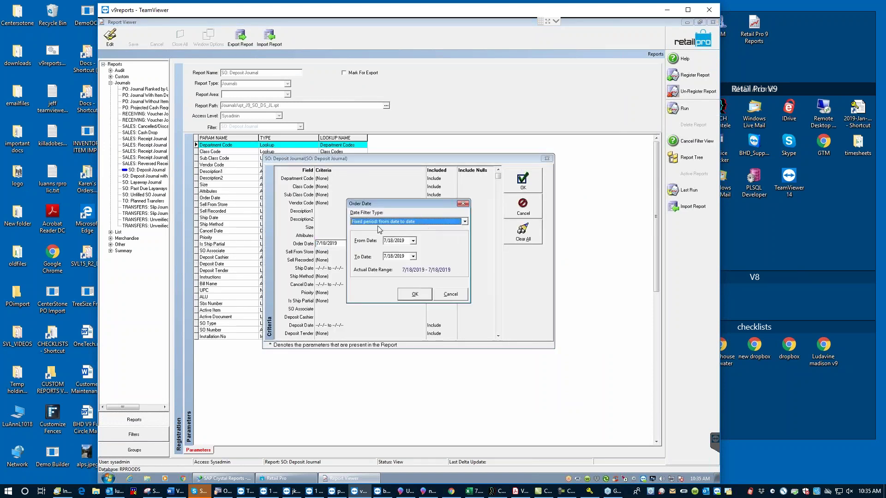
left_click(413, 240)
left_click(388, 252)
left_click(389, 253)
left_click(389, 252)
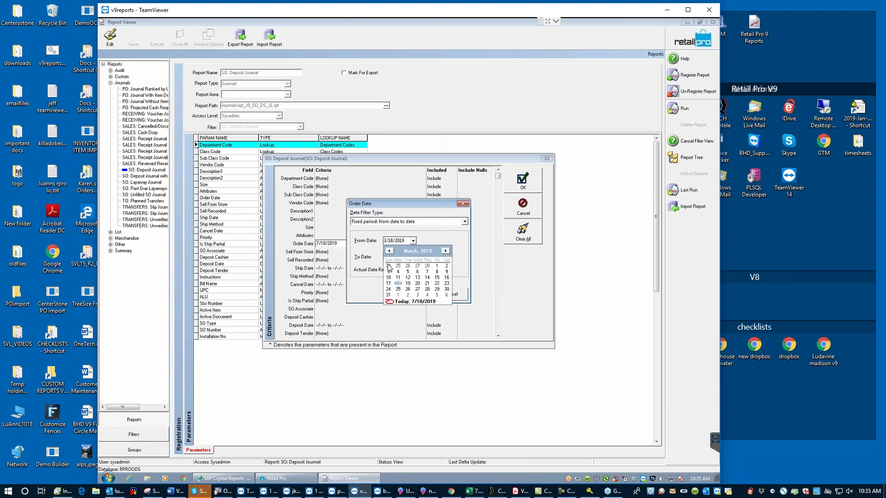
left_click(389, 266)
left_click(412, 294)
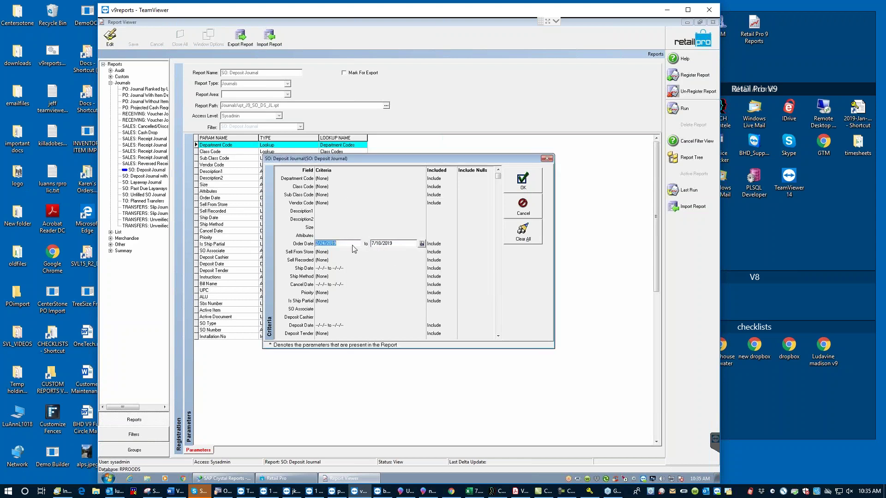
left_click(524, 181)
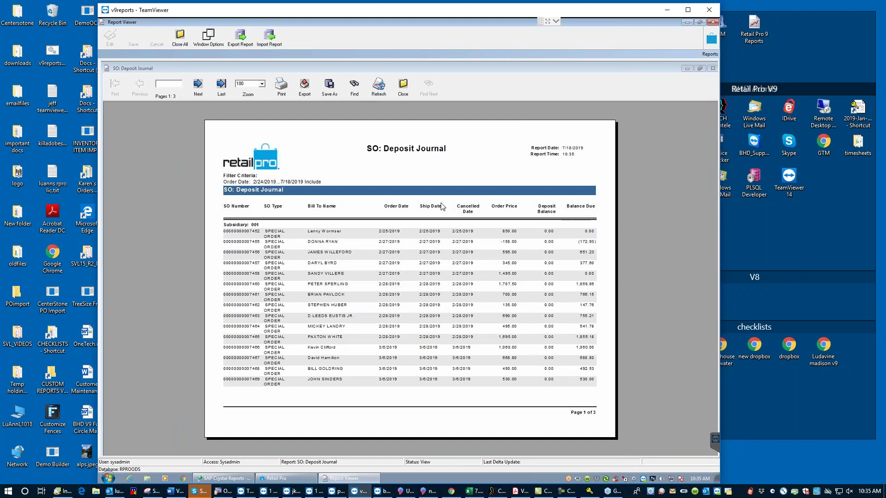
Review the deposit balances and balances due on the last and second pages of the Deposit Journal and close the report
left_click(222, 88)
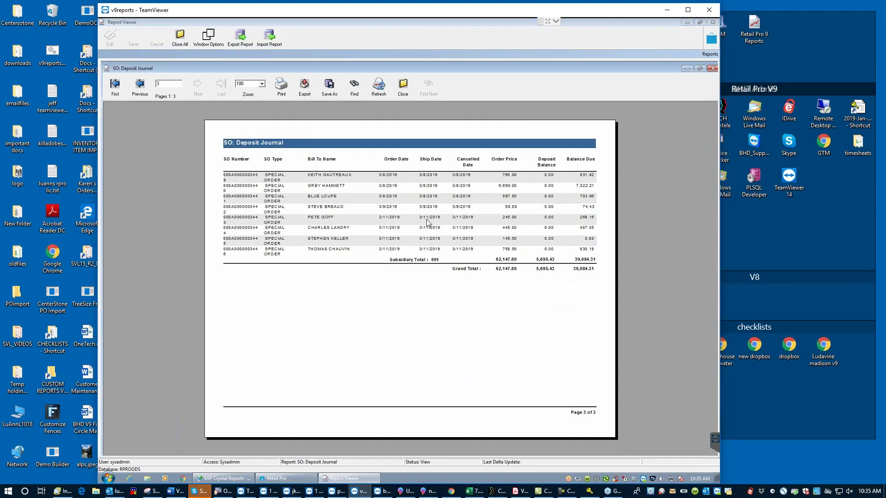
left_click(140, 86)
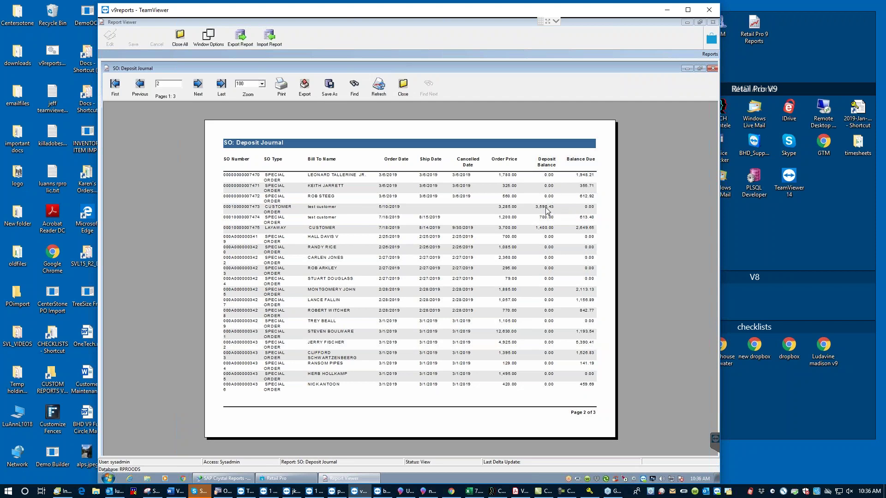
left_click(403, 86)
left_click(393, 265)
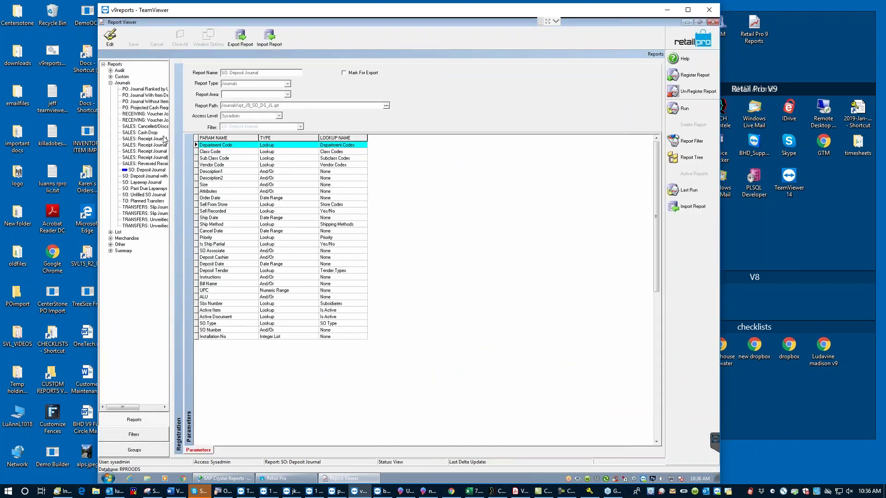
Run the SO: Deposit Journal with Details for order dates 7/18/2019 to 7/18/2019
left_click(133, 176)
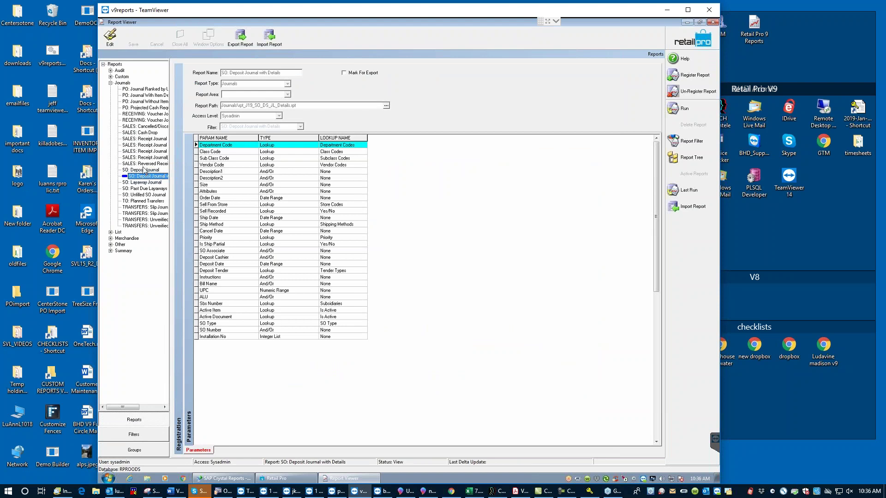
left_click(676, 109)
left_click(324, 244)
left_click(420, 244)
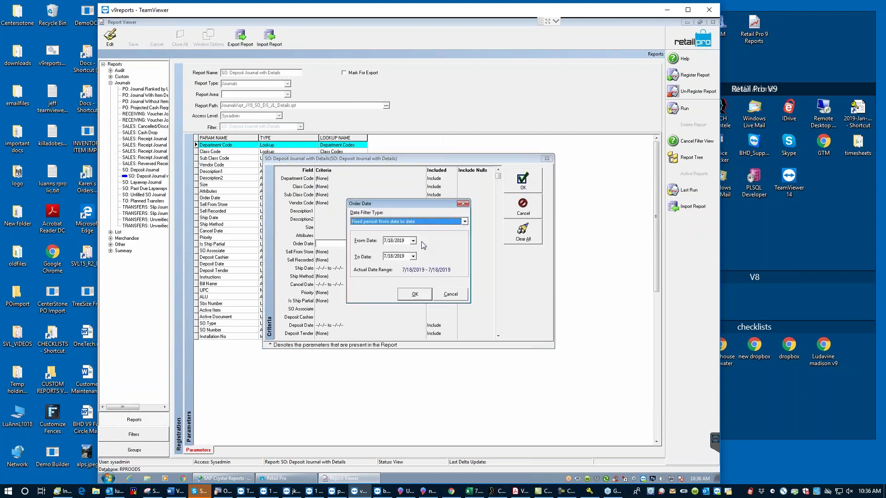
left_click(415, 294)
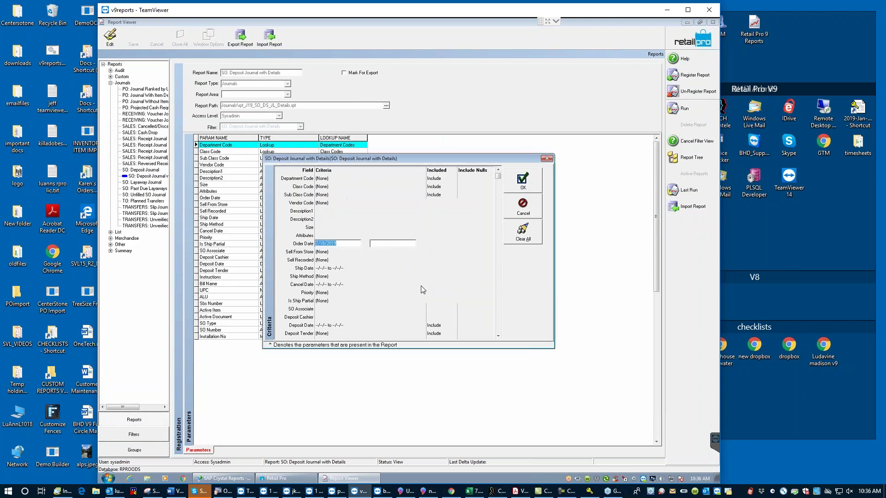
left_click(523, 183)
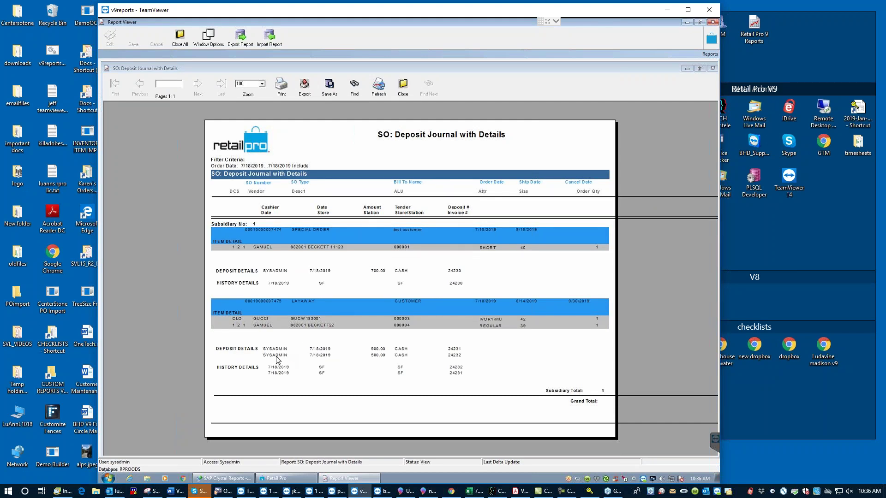
Review the item, deposit and history details of the special order and the layaway, and close the detailed journal
left_click(258, 232)
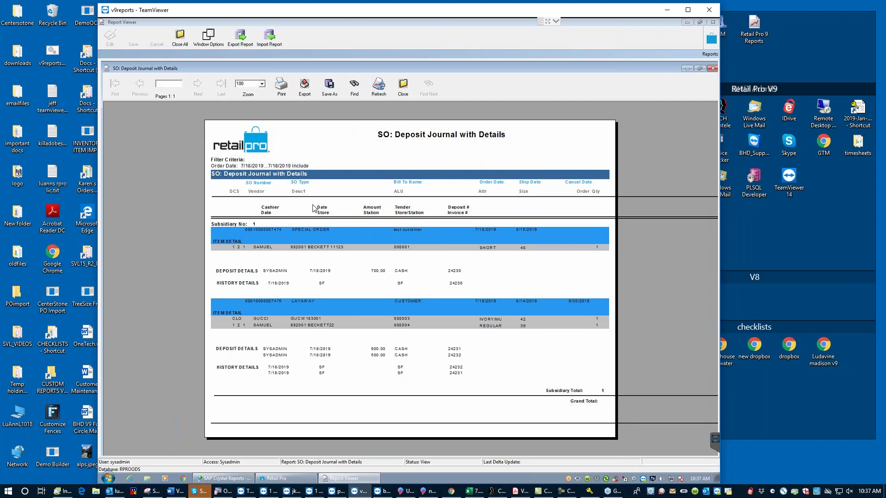
left_click(403, 88)
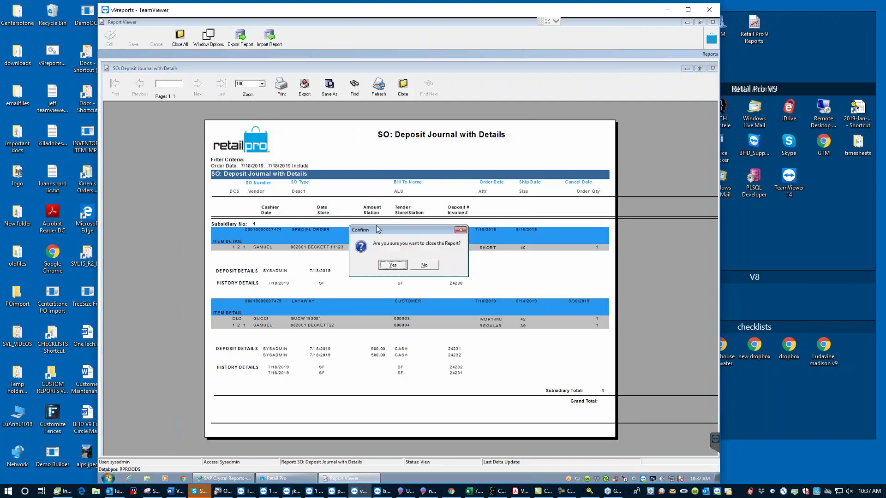
left_click(394, 265)
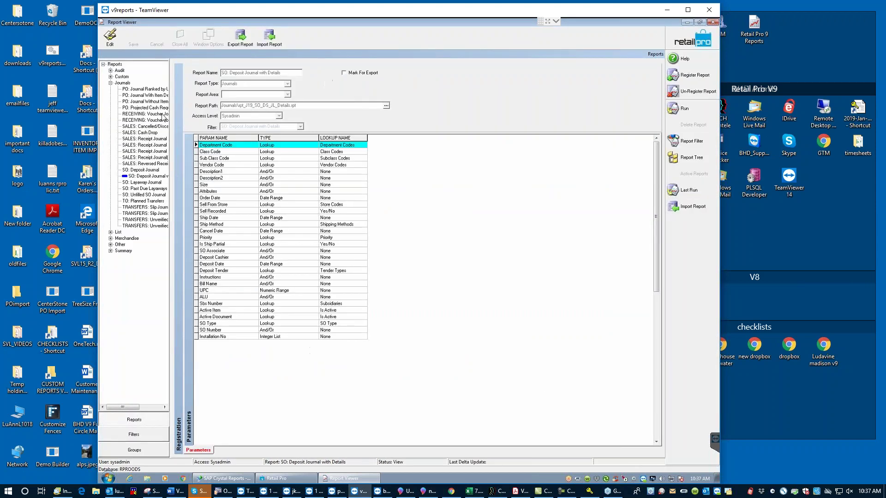
Run the SO: Layaway Journal for order dates 7/18/2019 to 7/18/2019
left_click(138, 183)
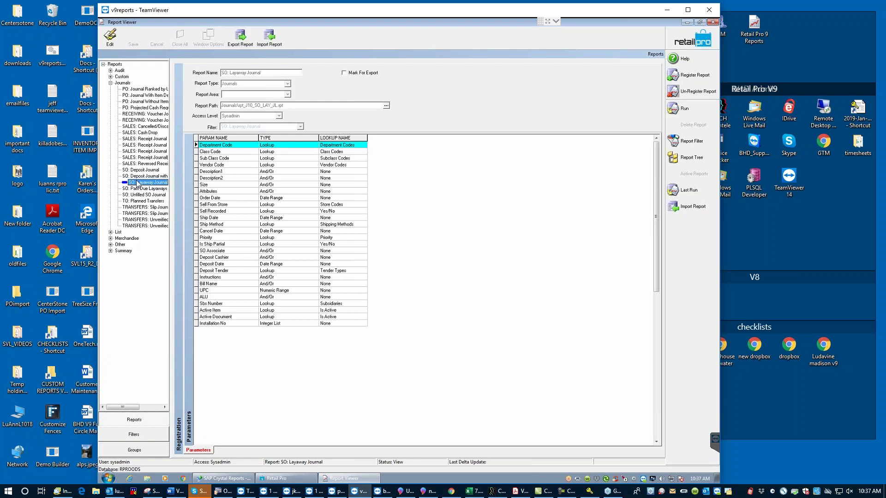
left_click(679, 109)
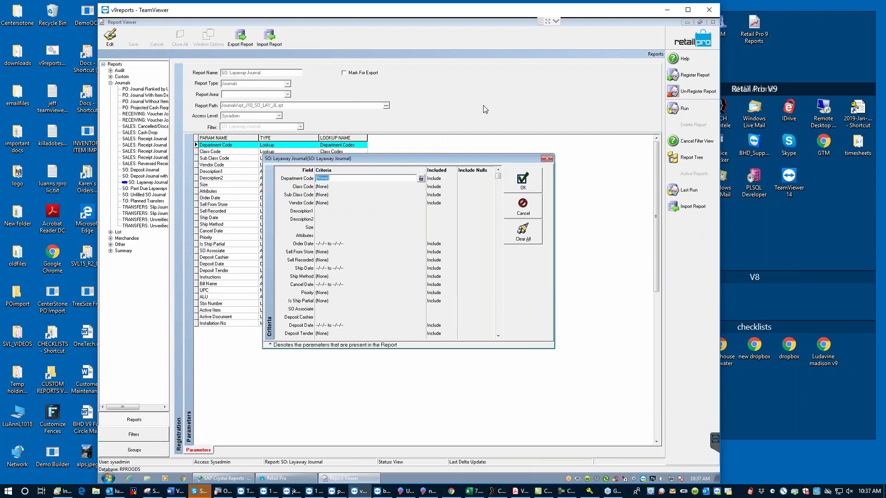
left_click(318, 244)
left_click(420, 244)
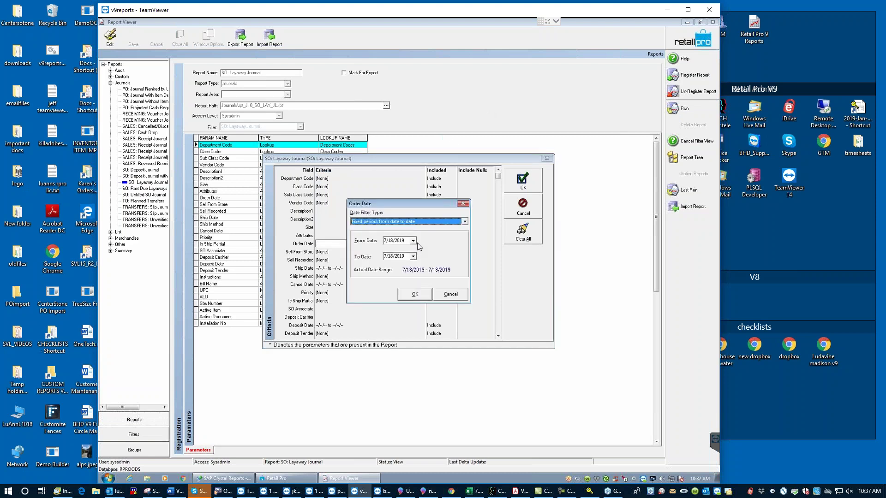
left_click(415, 293)
left_click(522, 180)
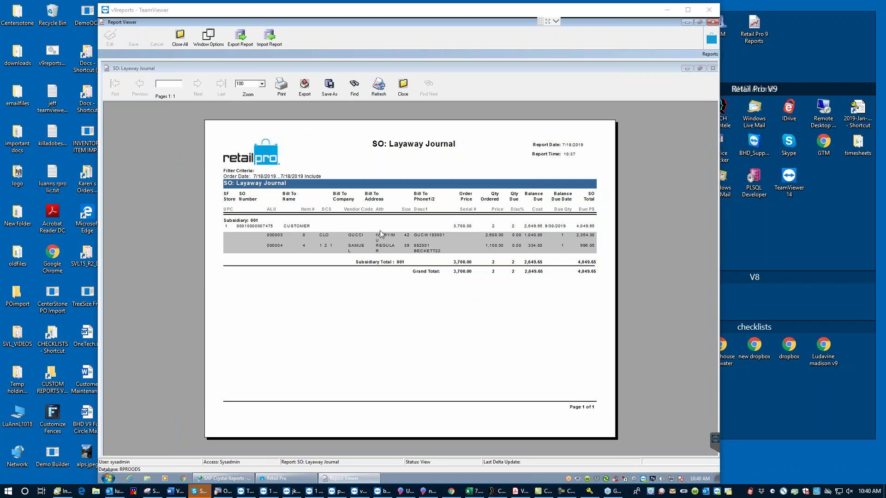
Review the layaway's items, balance due and due date in the Layaway Journal and close the report
left_click(536, 225)
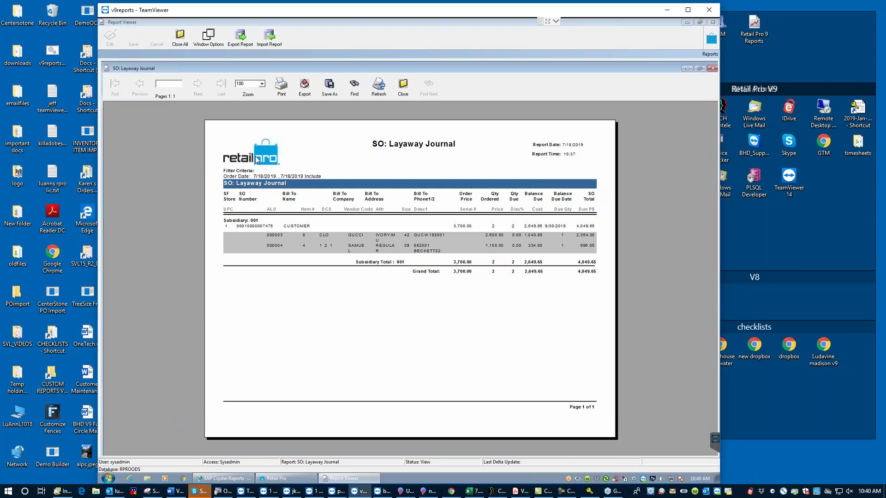
left_click(402, 91)
left_click(393, 265)
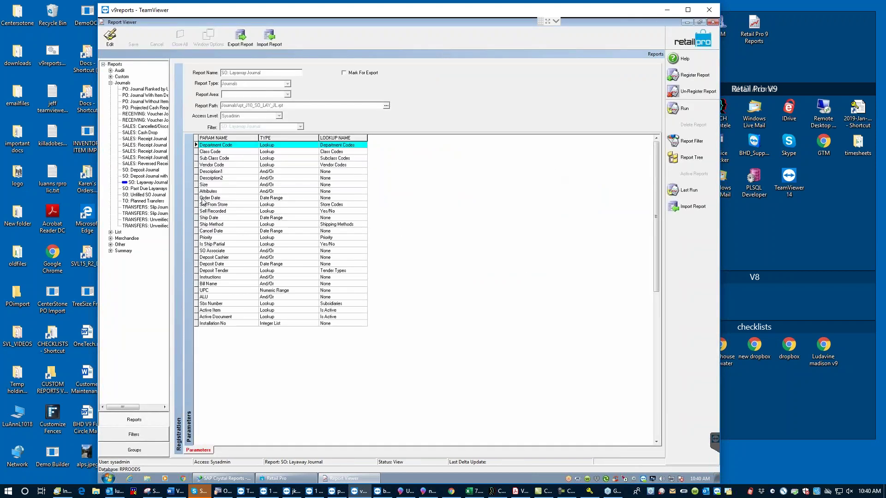
Run the SO: Past Due Layaways report without any filter criteria
left_click(136, 188)
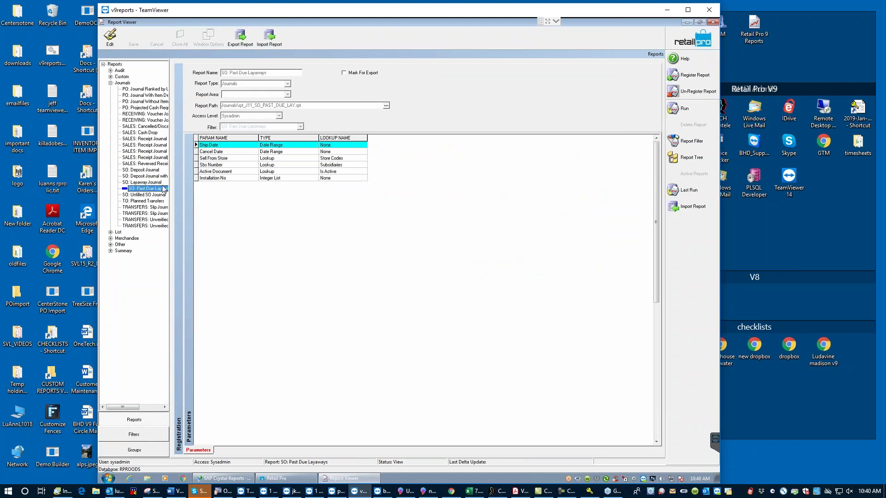
left_click(684, 109)
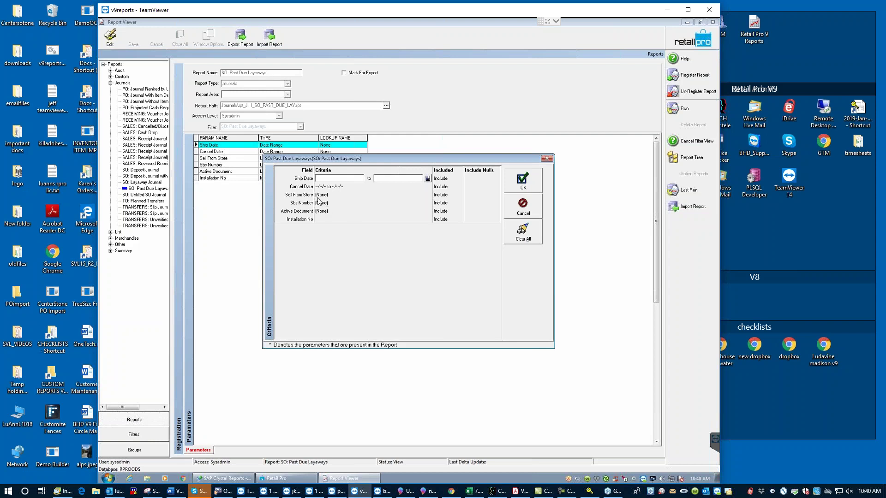
left_click(525, 182)
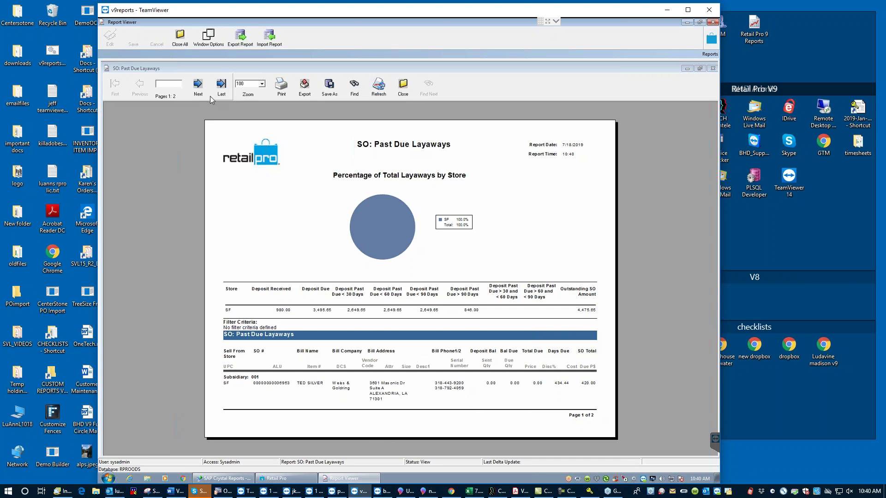
Compare the store summary and the days due of the layaways on both pages of the Past Due Layaways report and close it
left_click(195, 91)
left_click(197, 91)
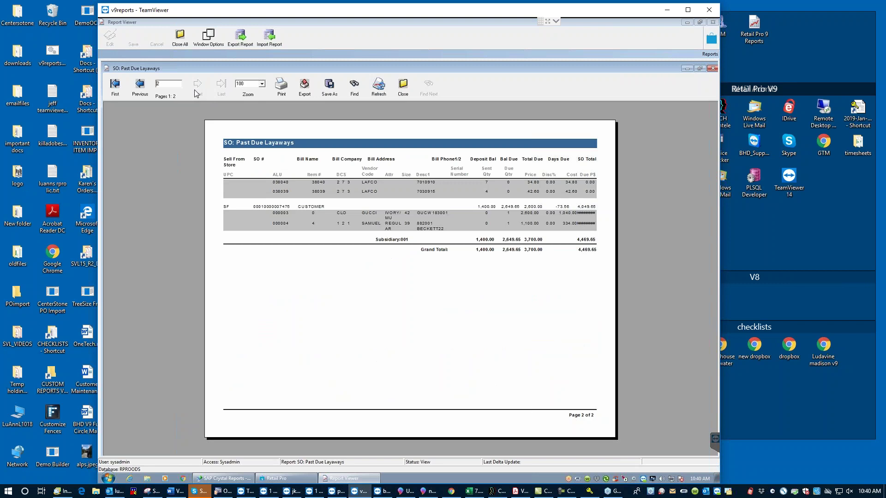
left_click(139, 88)
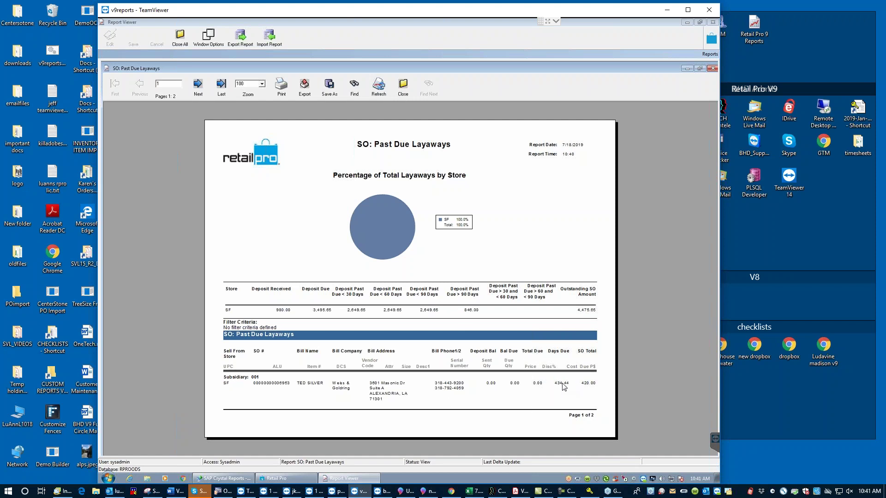
left_click(198, 85)
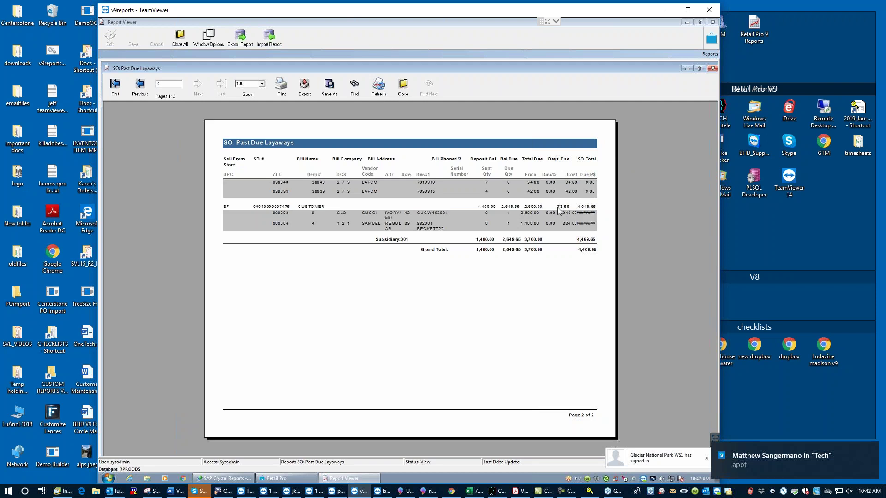
left_click(139, 85)
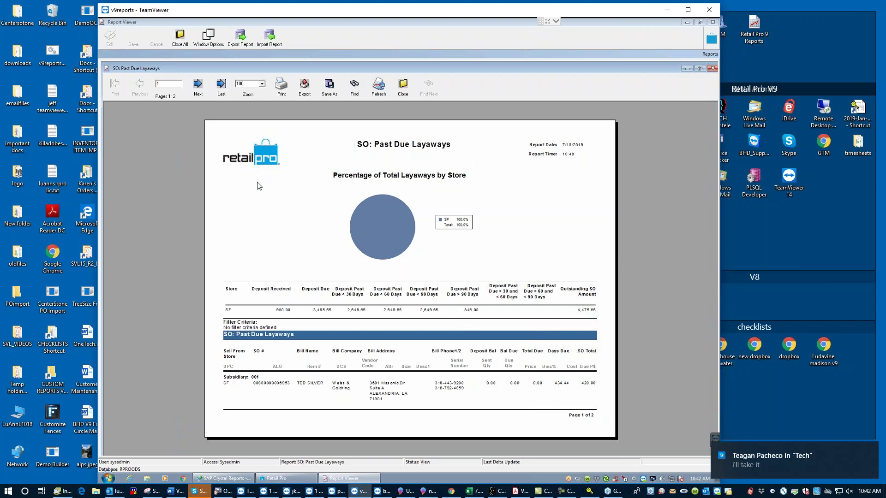
left_click(404, 94)
left_click(397, 266)
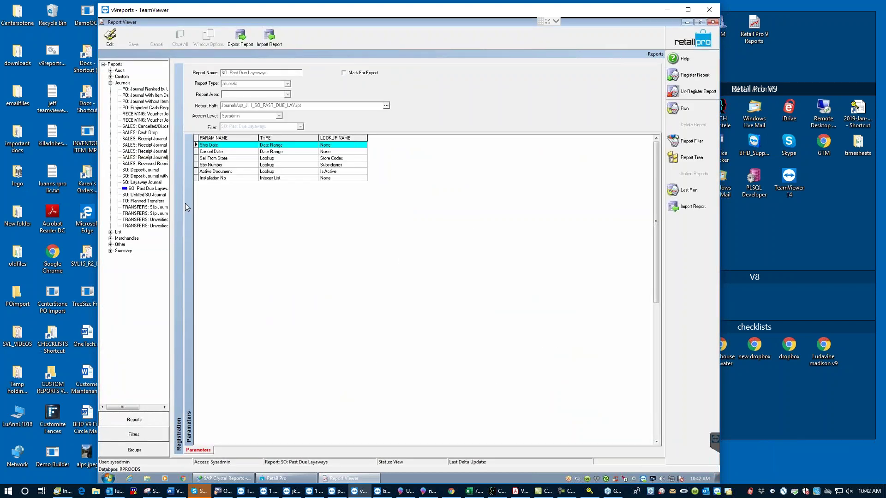
Start running the SO: Unfilled SO Journal report and set its Active Document criterion to Yes
left_click(138, 195)
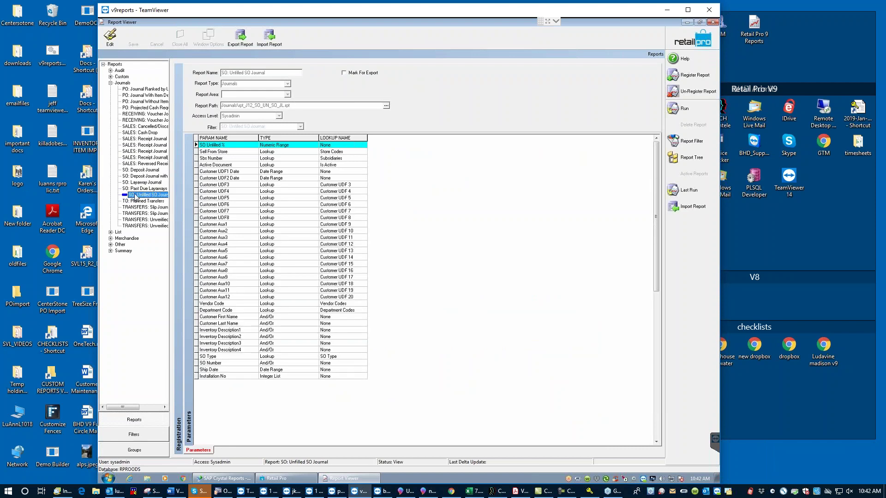
left_click(698, 107)
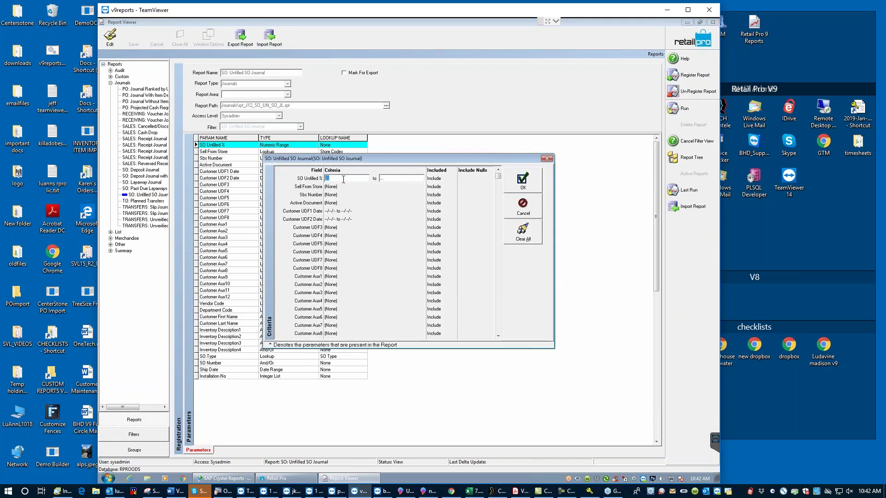
left_click(328, 204)
left_click(420, 203)
left_click(357, 211)
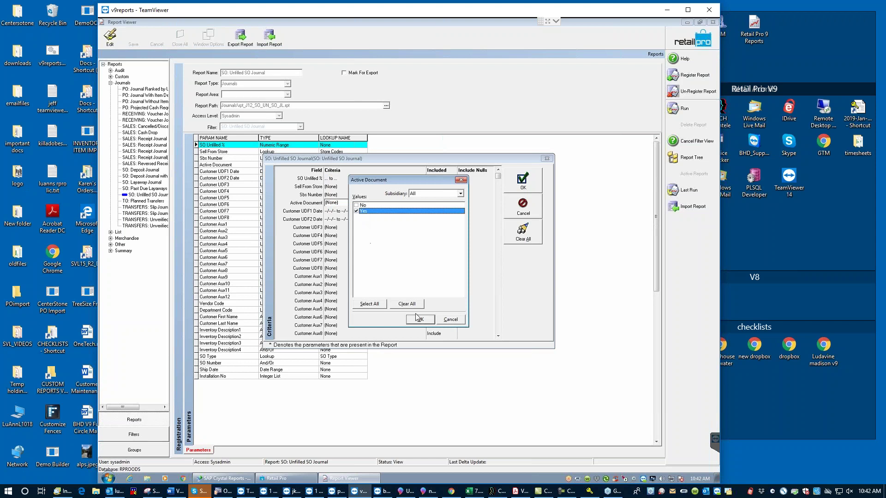
left_click(417, 319)
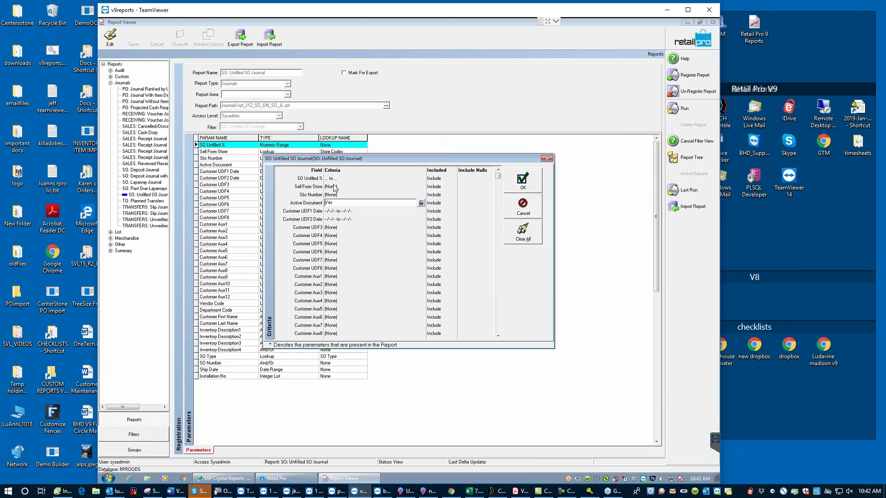
Set the SO Unfilled % range of the Unfilled SO Journal filter to 100 through 100
left_click(328, 180)
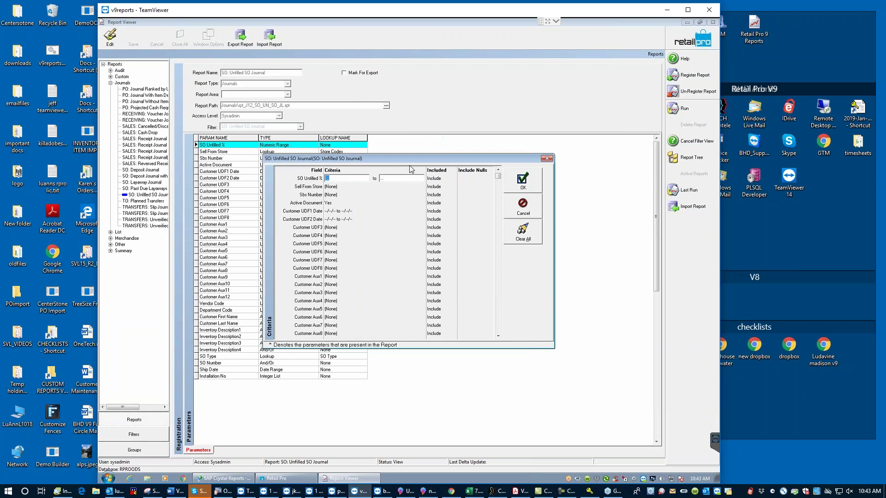
type("100")
key("Tab")
type("10")
Restrict the SO Type criterion to Special Order and run the Unfilled SO Journal
left_click(498, 336)
left_click(498, 336)
left_click(329, 312)
left_click(422, 309)
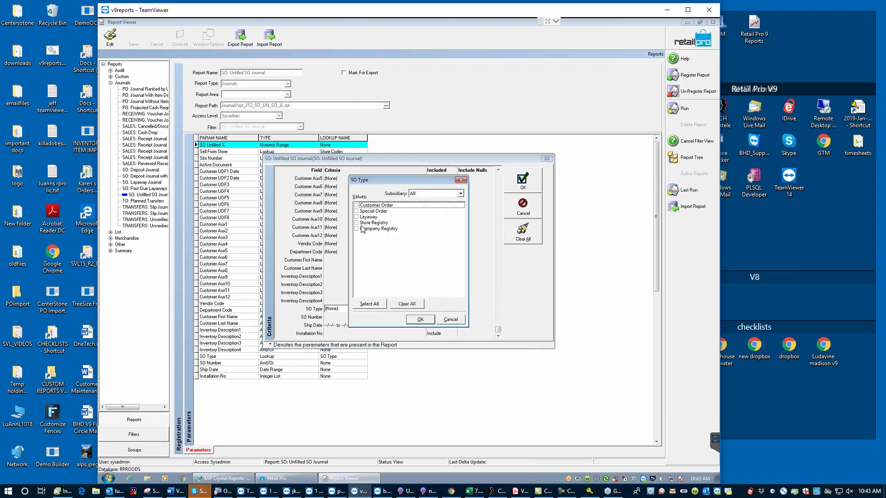
left_click(356, 212)
left_click(420, 319)
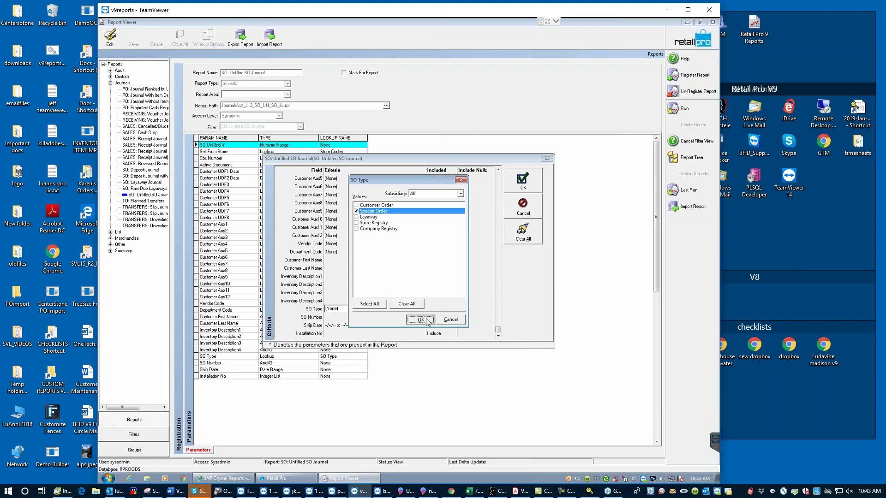
left_click(522, 180)
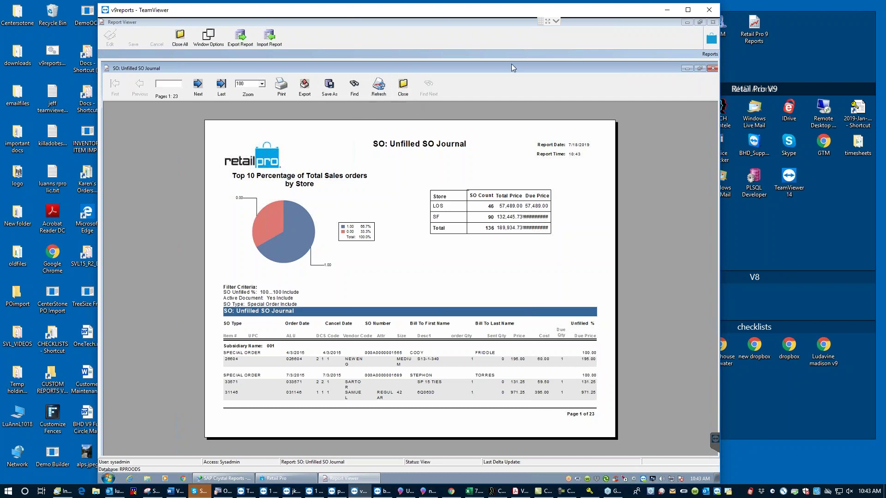
Switch from the report viewer to Retail Pro, compare the layaway and special order details, and leave Sales Orders
left_click(688, 23)
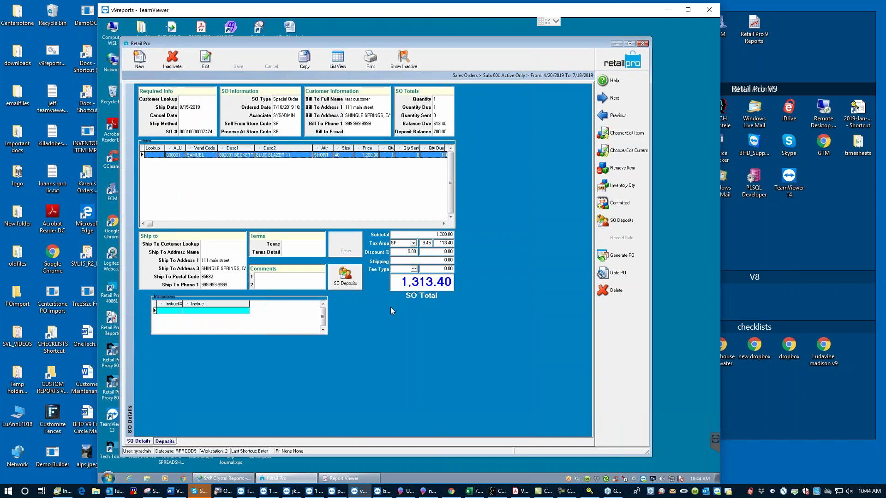
left_click(339, 62)
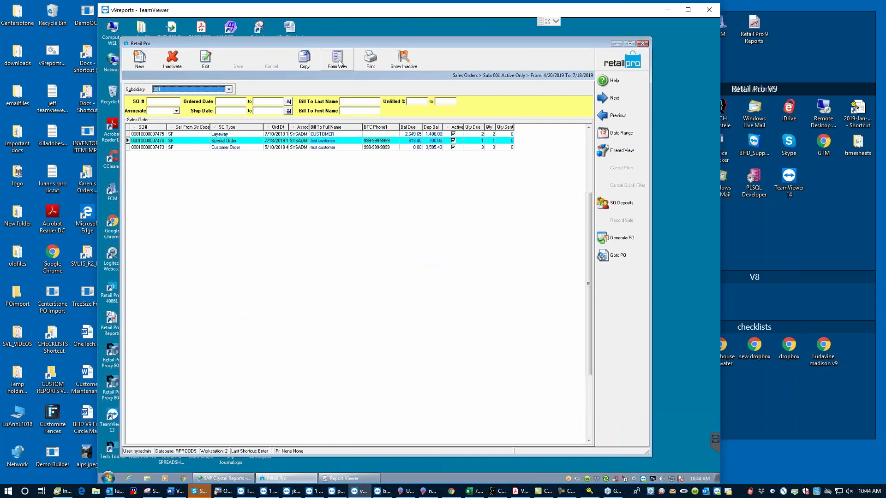
left_click(256, 134)
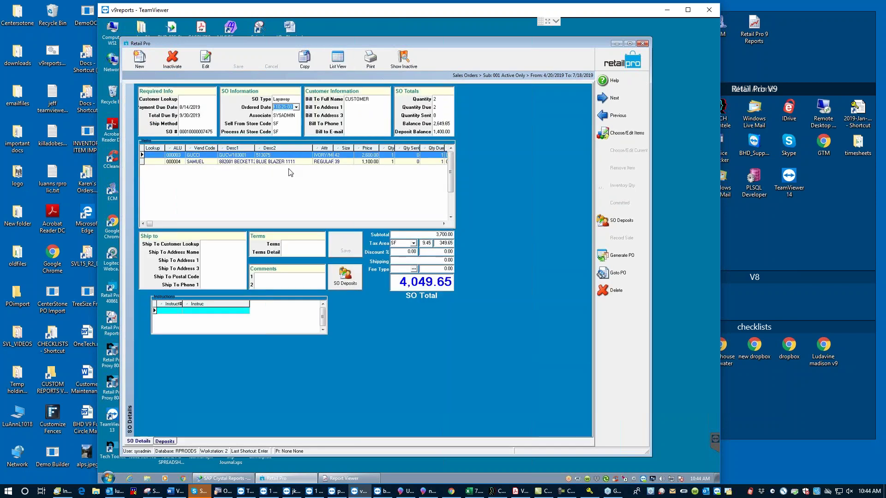
left_click(338, 59)
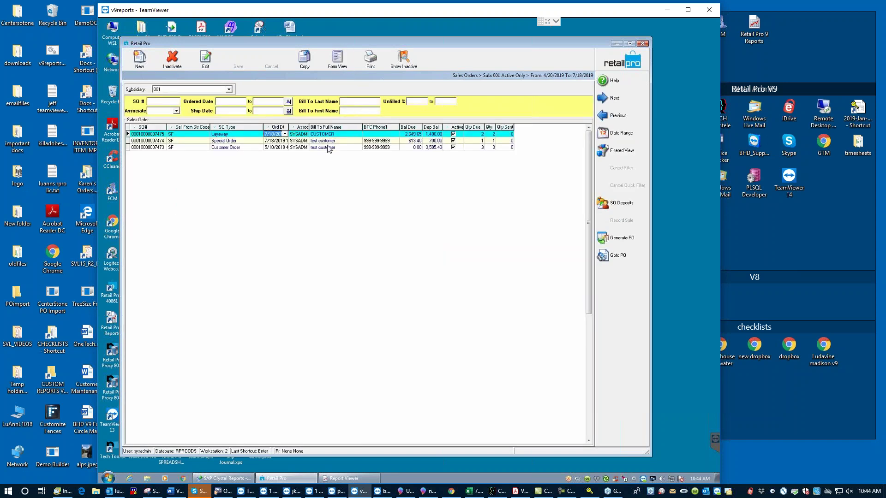
left_click(237, 141)
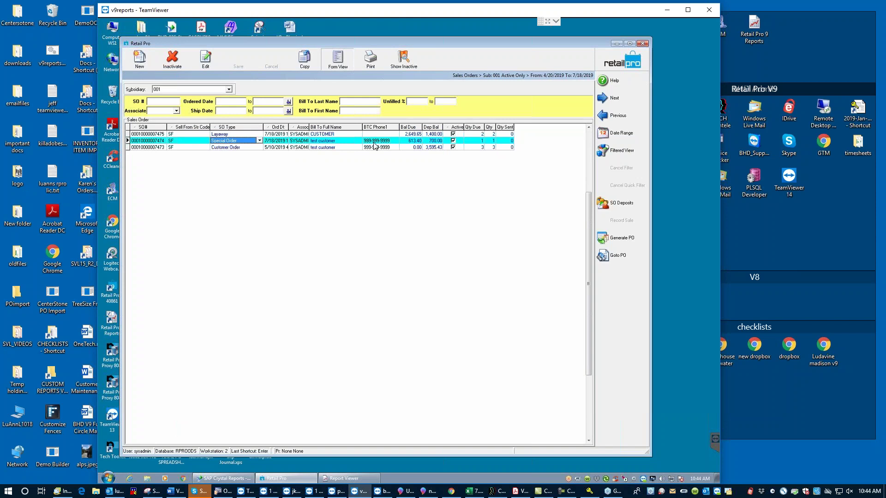
left_click(338, 59)
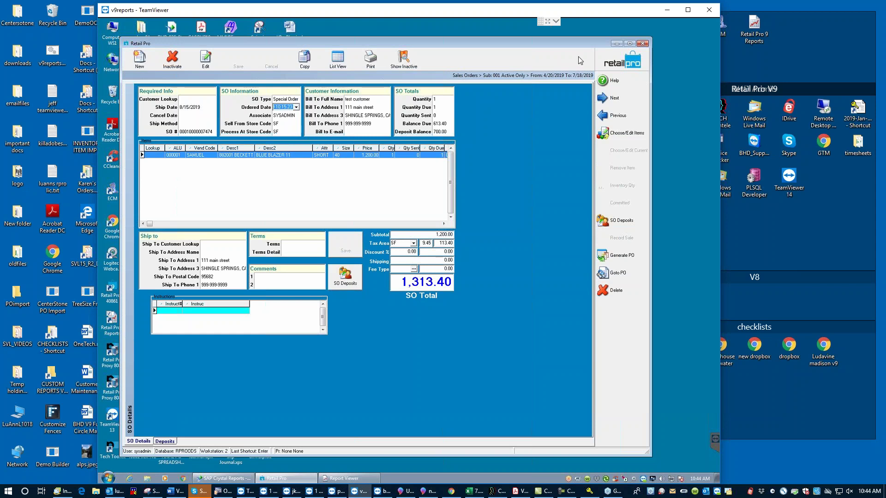
left_click(640, 55)
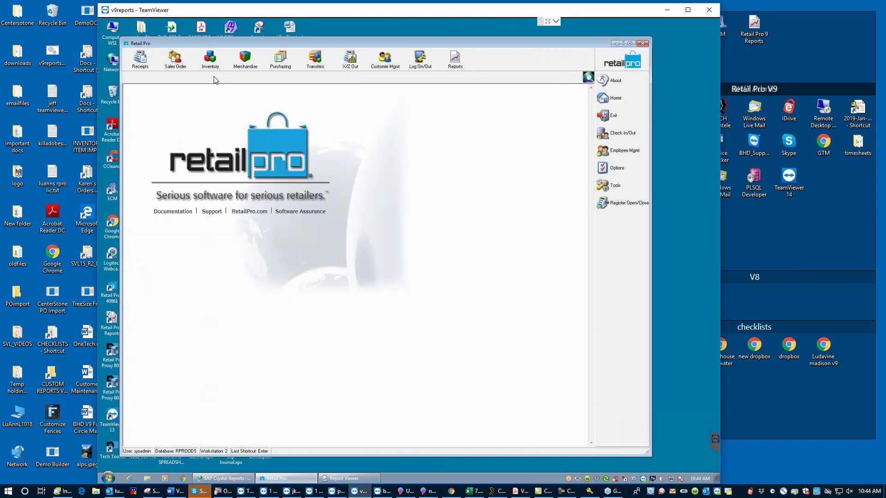
Create a new receipt with Auto as Associate 1 and dismiss the meeting reminder
left_click(139, 62)
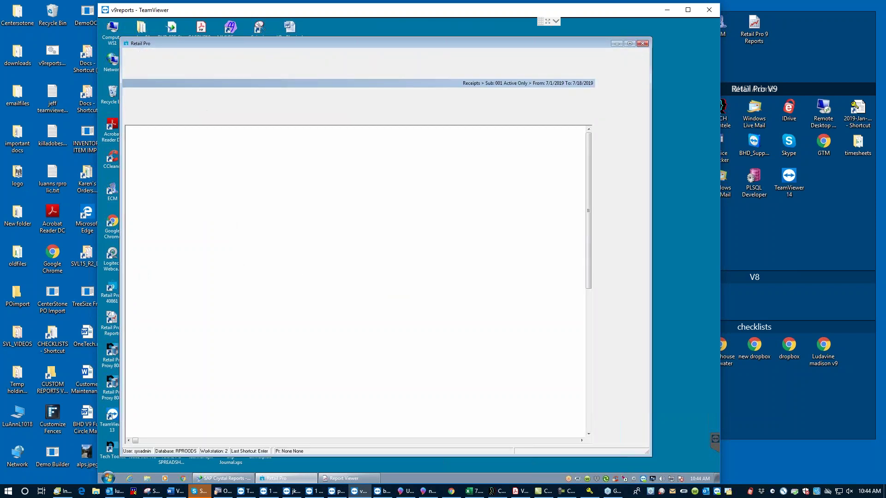
left_click(140, 66)
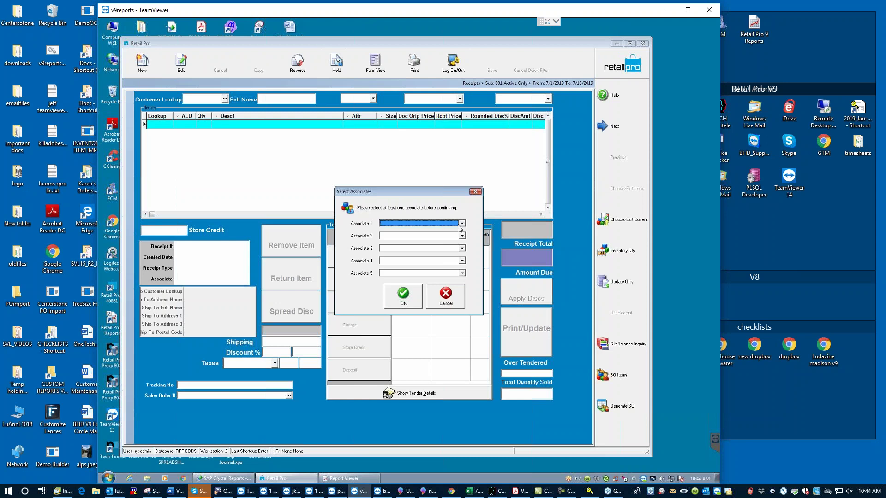
left_click(462, 223)
left_click(397, 245)
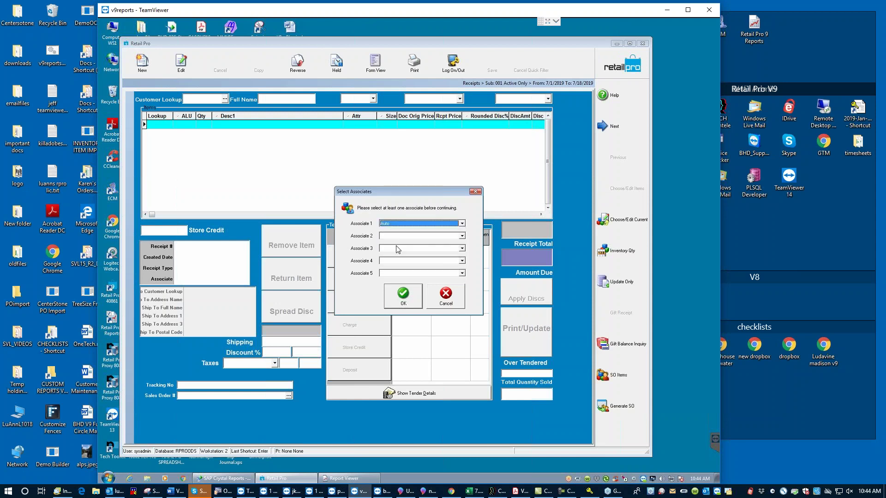
left_click(403, 294)
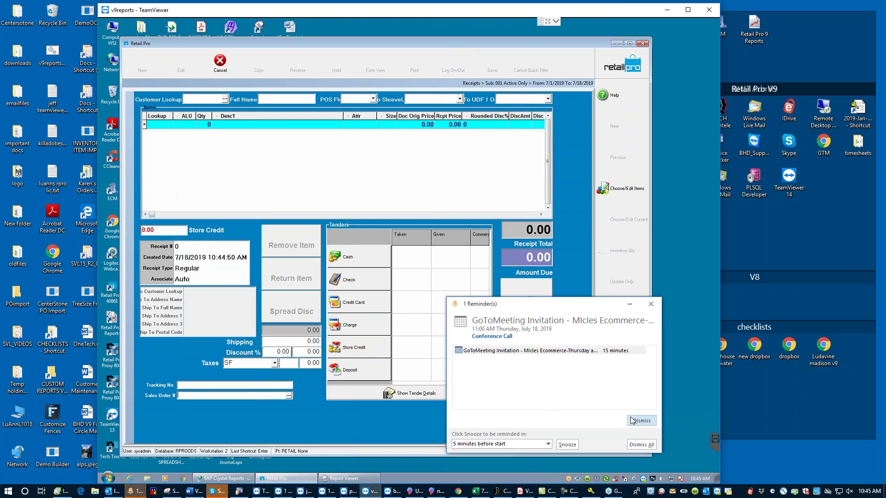
left_click(632, 420)
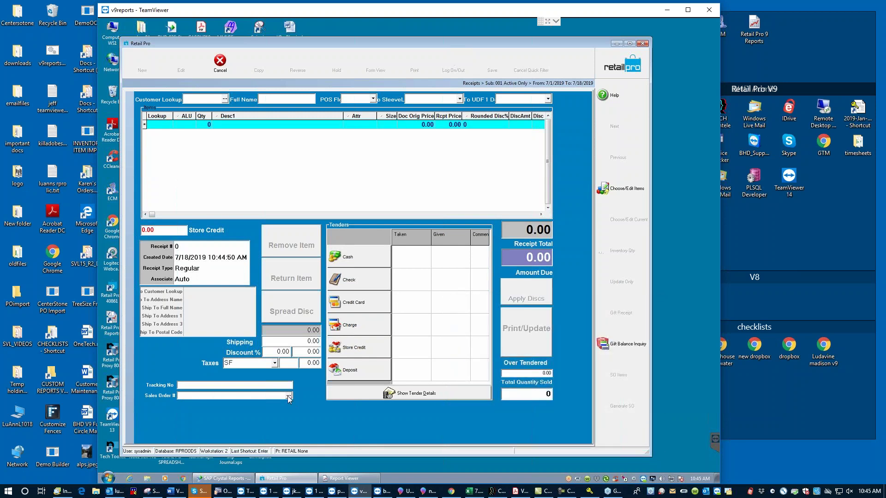
Link the test customer's special order to the receipt by its order number and bring in the order's due item
left_click(287, 397)
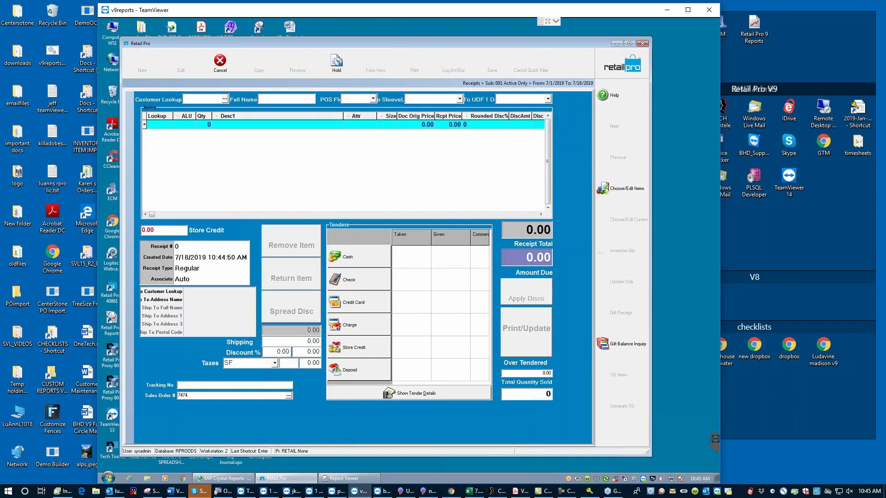
key("Return")
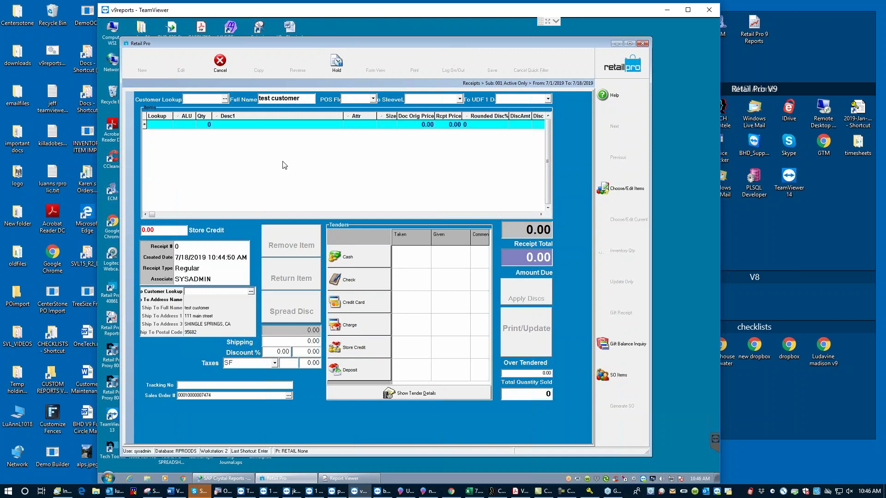
left_click(625, 377)
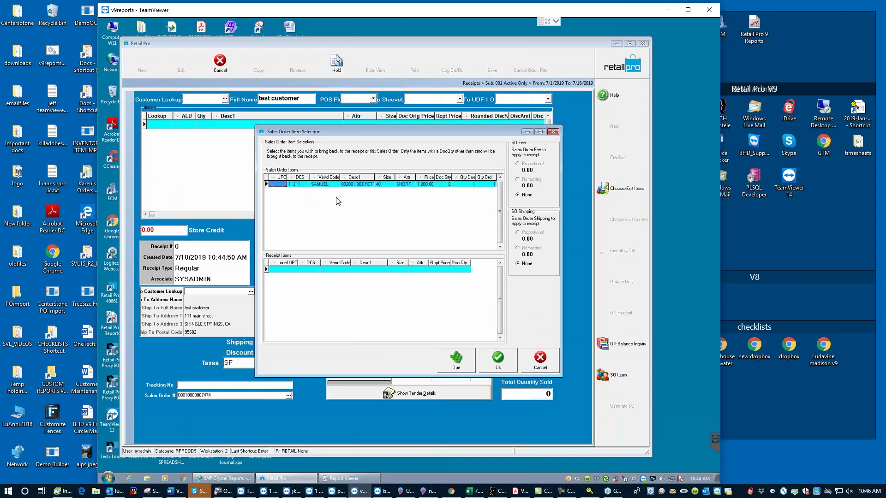
left_click(458, 366)
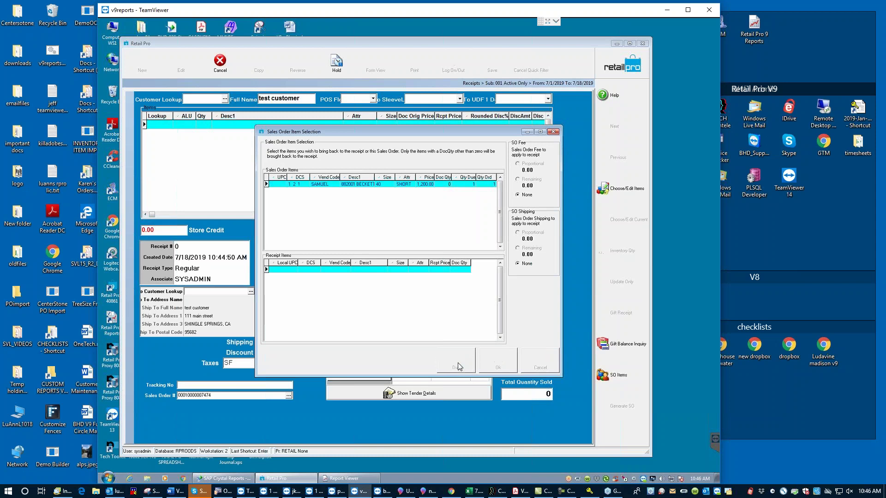
key("Return")
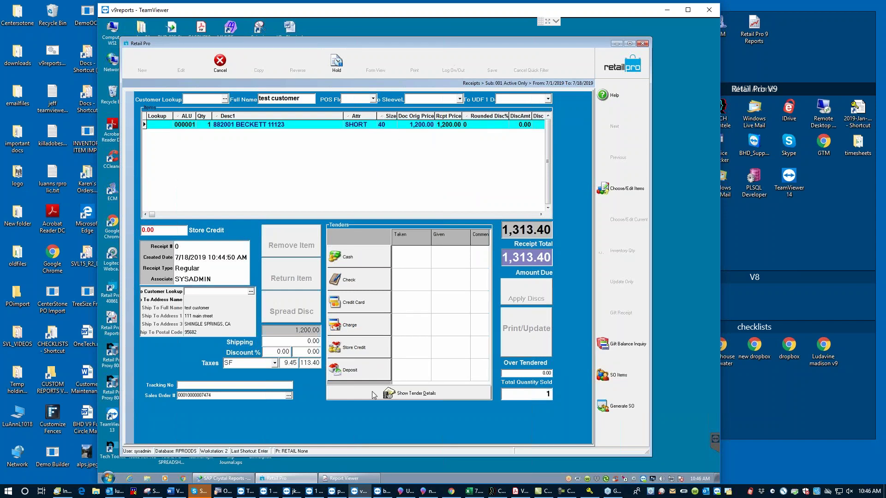
Apply the sales order deposit of 700.00 as a tender on the receipt
left_click(356, 257)
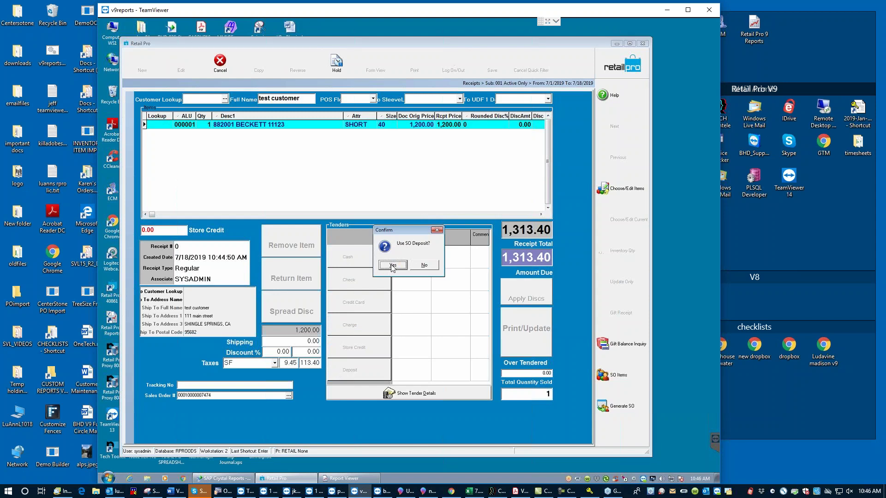
left_click(392, 266)
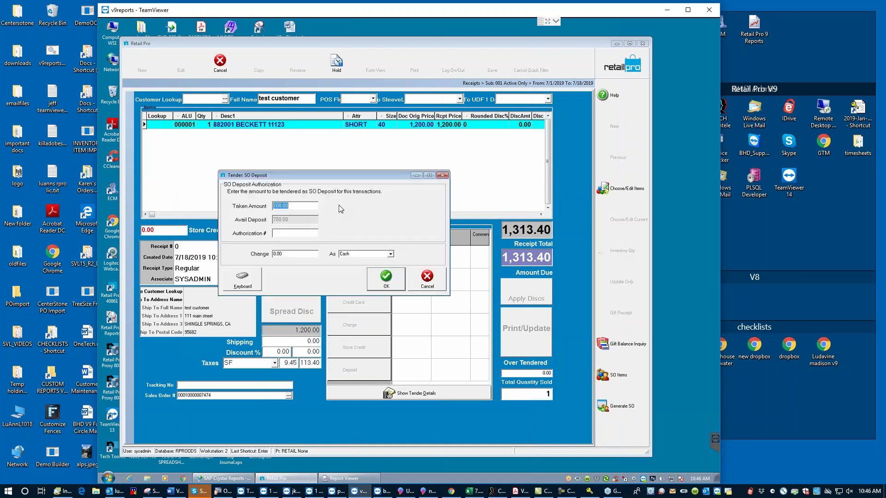
left_click(394, 286)
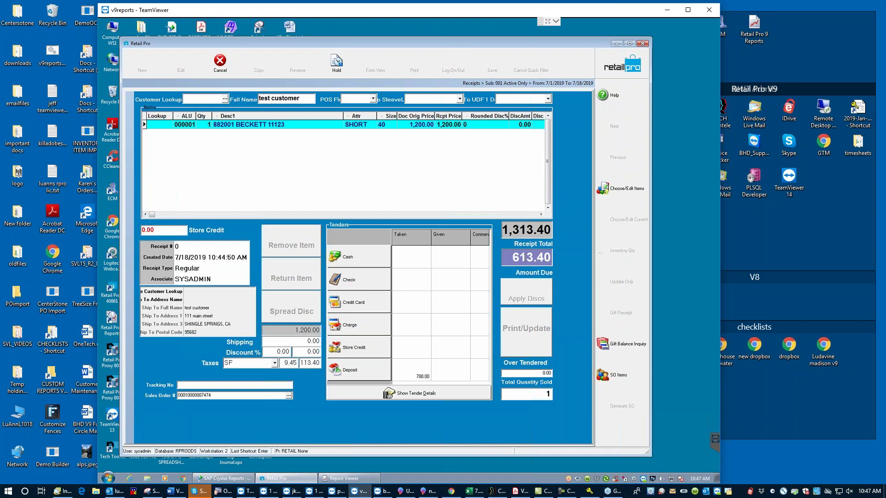
Tender the remaining 613.40 of the receipt in cash
left_click(506, 257)
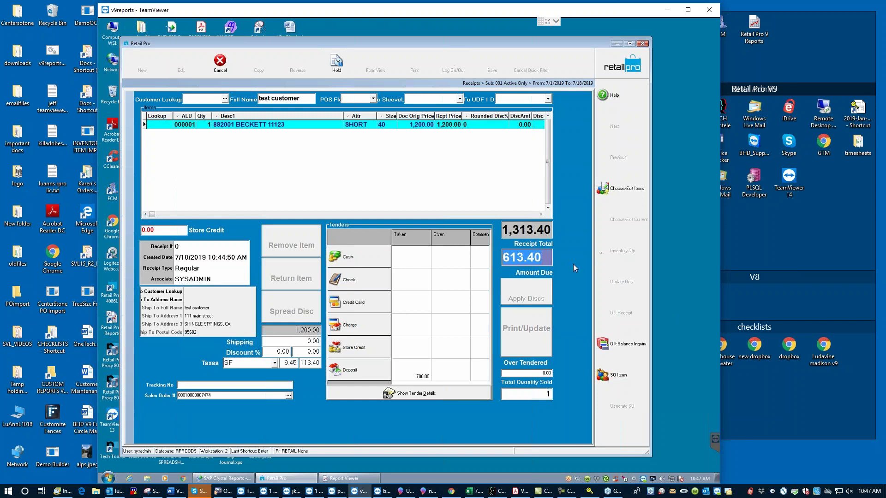
left_click(353, 260)
left_click(380, 266)
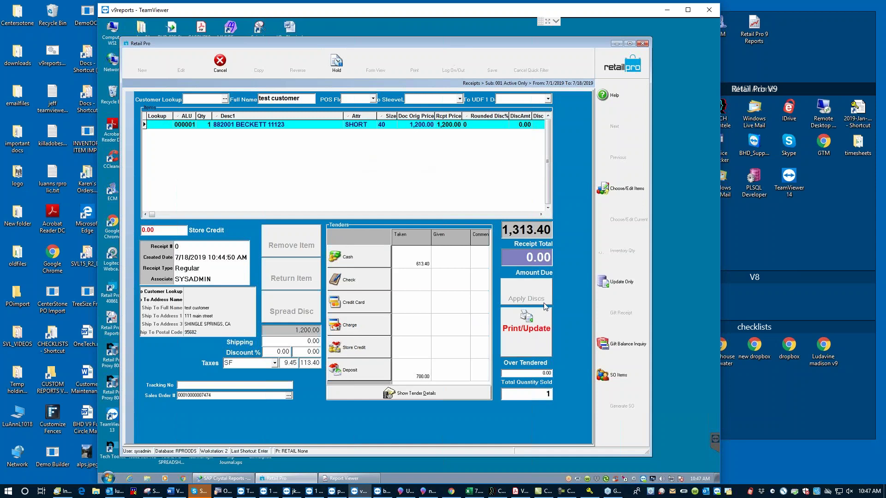
Print and update the receipt using the JOE 40 document design, opening its print preview
left_click(529, 328)
left_click(408, 256)
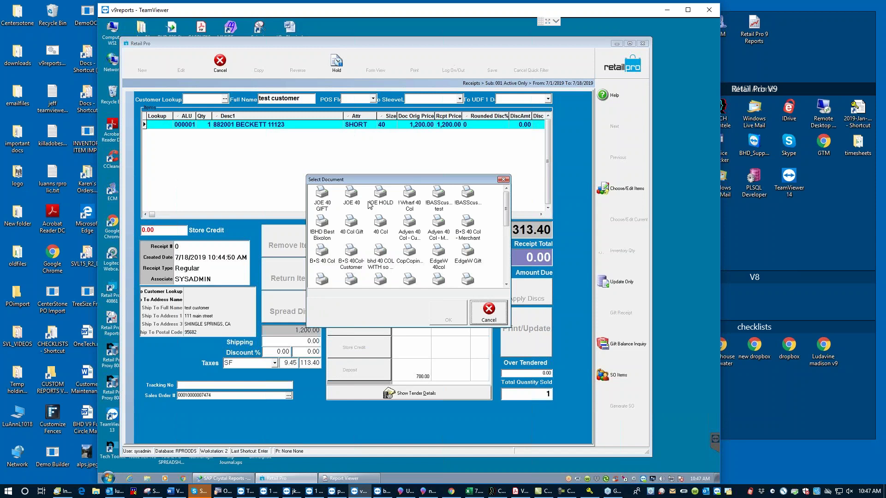
left_click(352, 198)
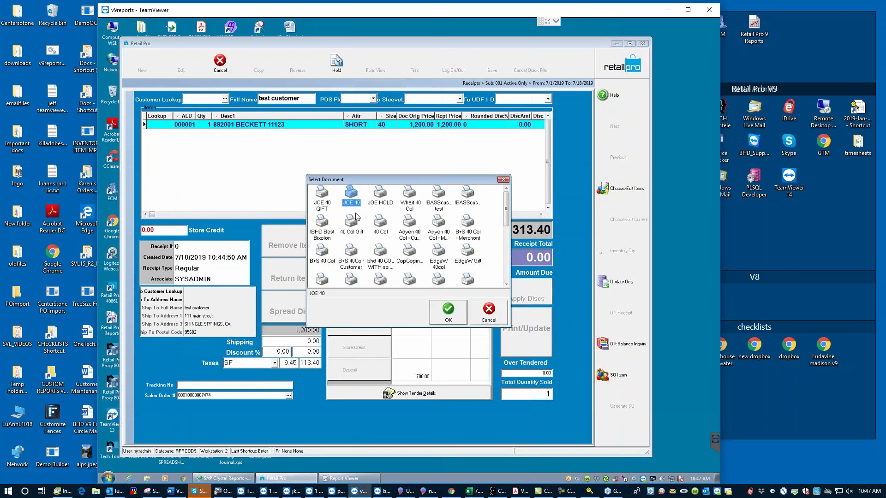
left_click(448, 318)
left_click(438, 333)
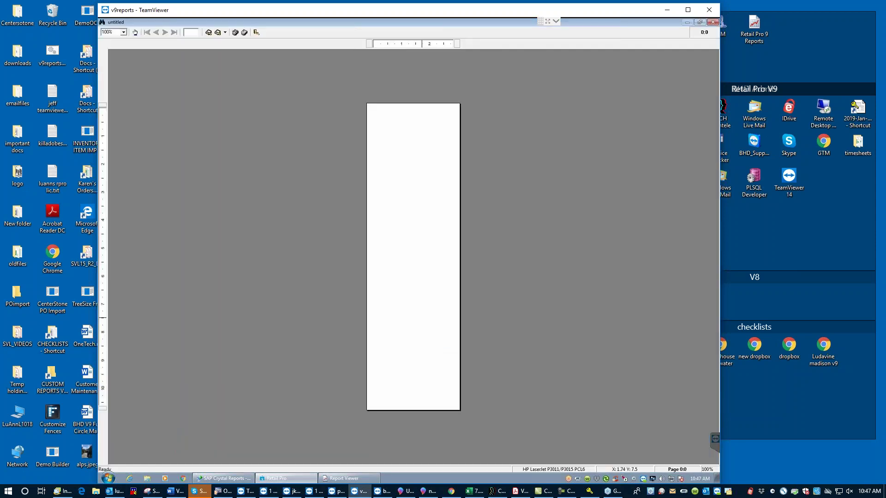
Close the receipt's print preview and cancel the associate selection for another receipt
left_click(256, 32)
left_click(466, 276)
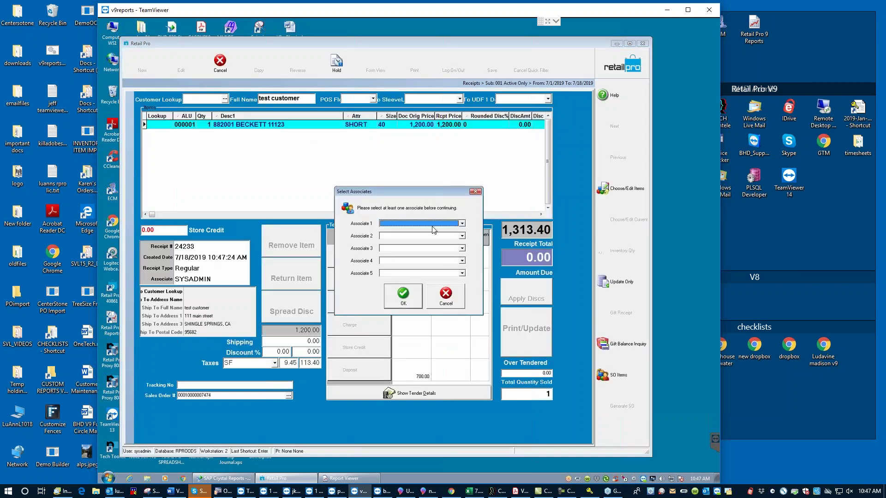
left_click(446, 295)
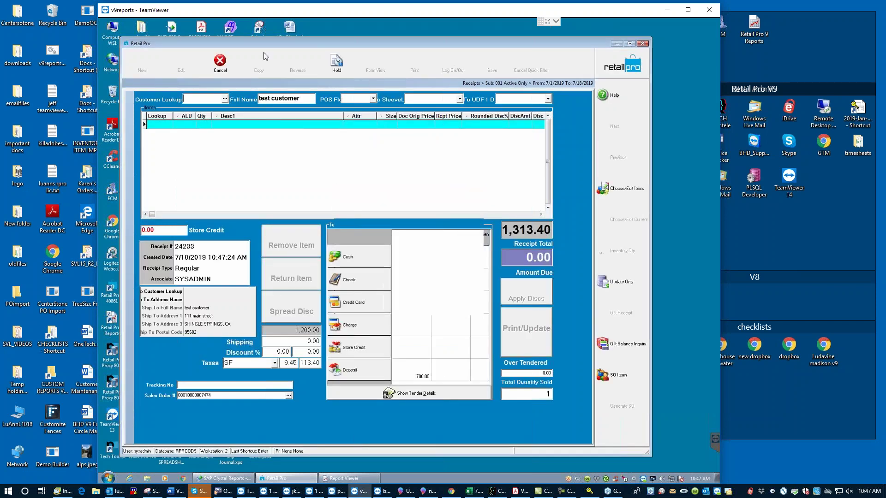
Cancel the blank new receipt and examine an enlarged print preview of the completed receipt in the JOE 40 document design
left_click(219, 62)
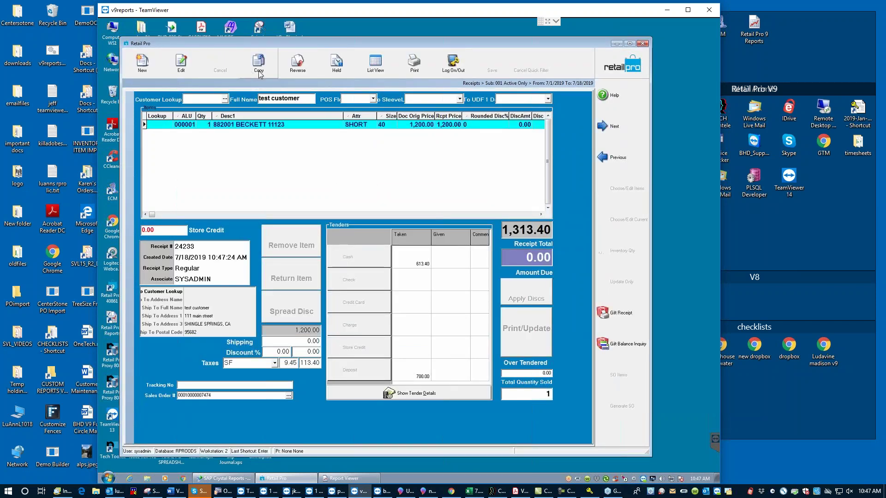
left_click(415, 61)
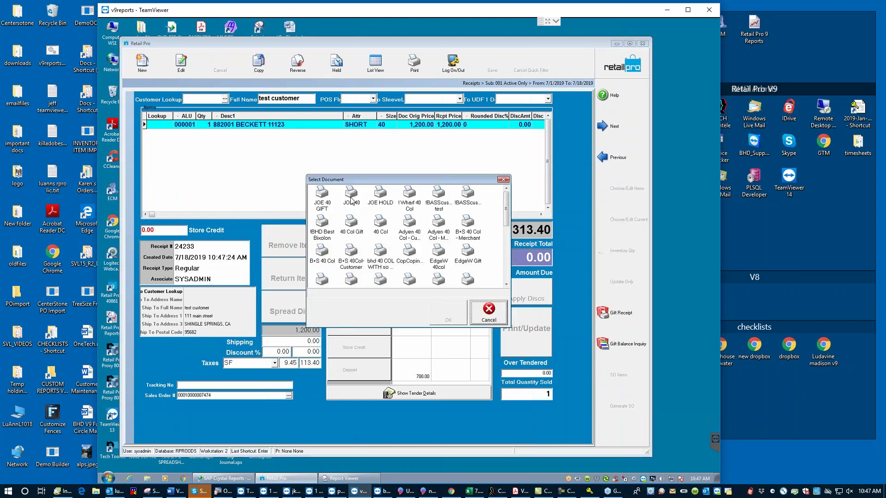
left_click(351, 196)
left_click(450, 314)
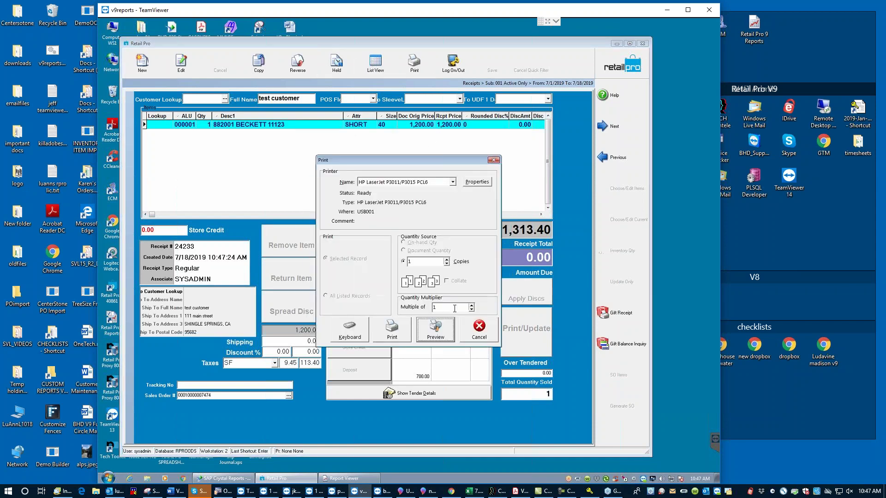
left_click(438, 336)
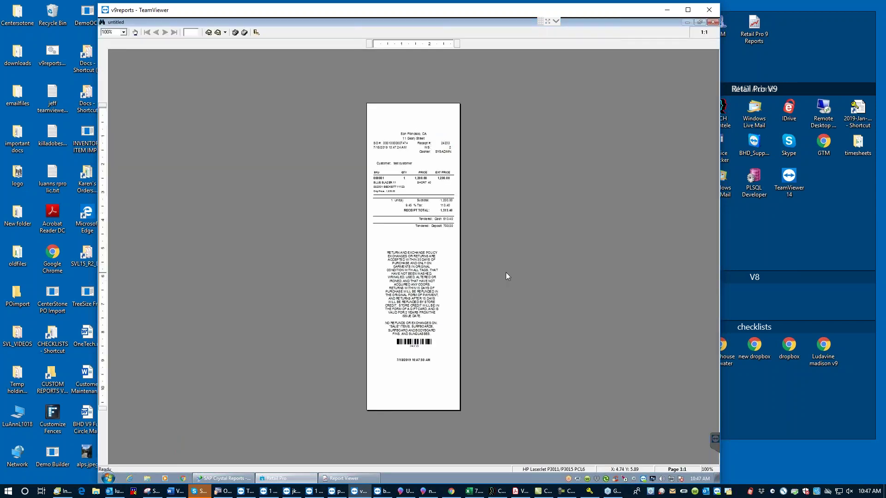
left_click(505, 272)
left_click(505, 273)
left_click(506, 272)
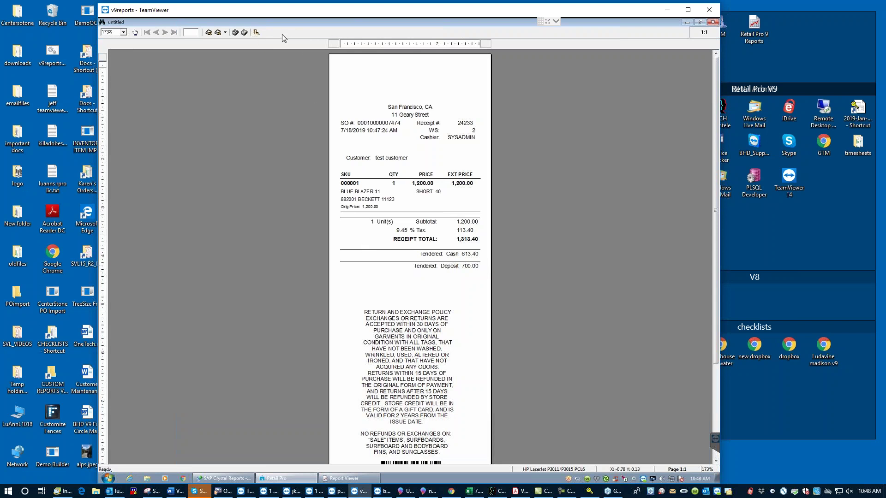
Close the receipt's print preview without saving the report and leave the receipts area
left_click(256, 33)
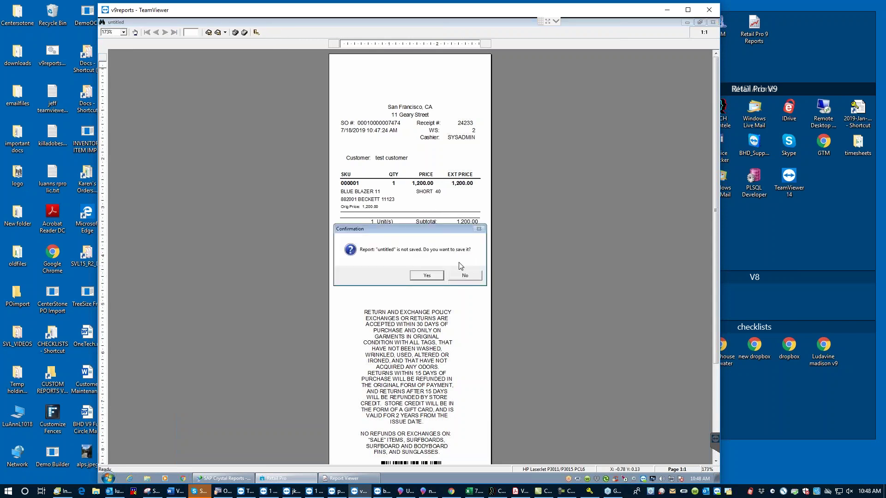
left_click(471, 277)
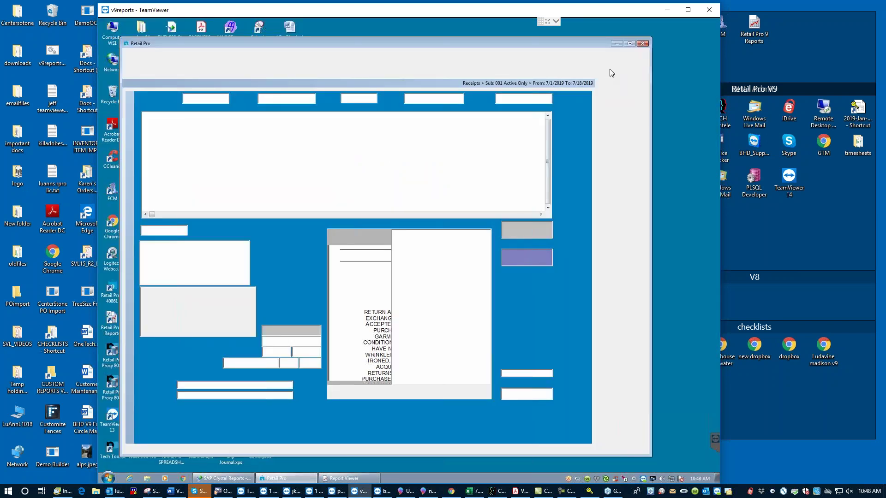
left_click(622, 64)
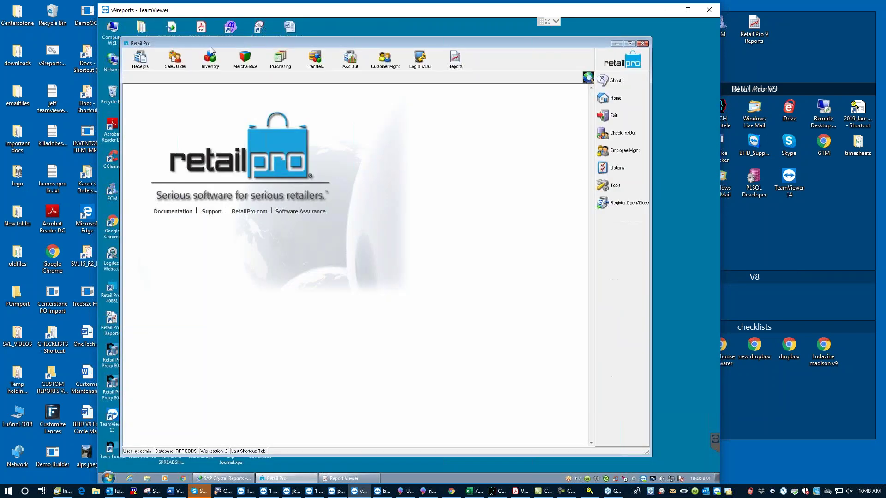
Open the test customer's special order in form view from the sales orders list
left_click(180, 62)
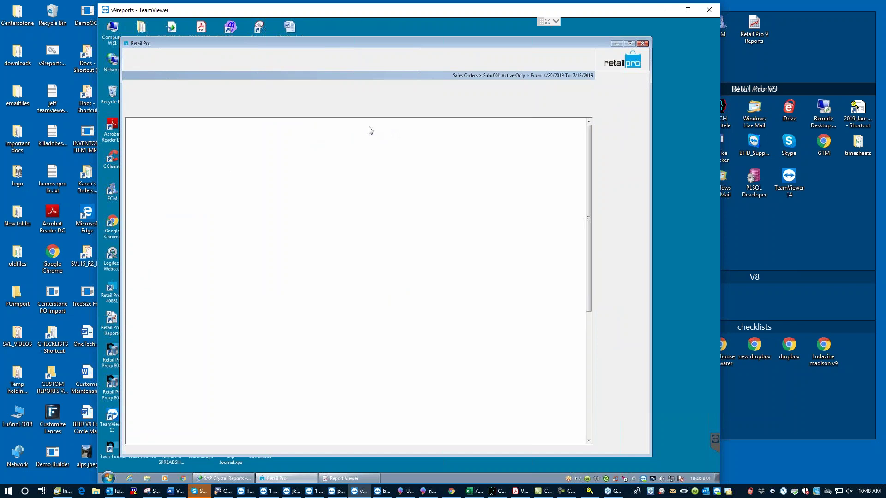
left_click(240, 141)
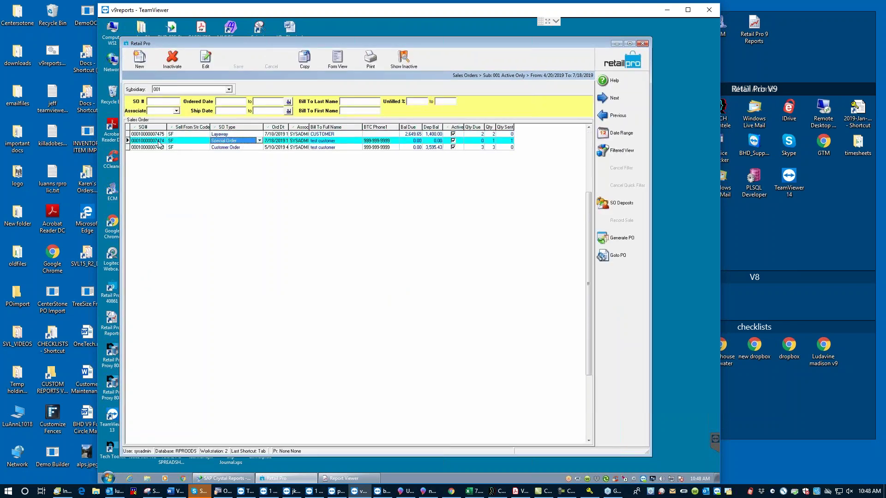
left_click(339, 59)
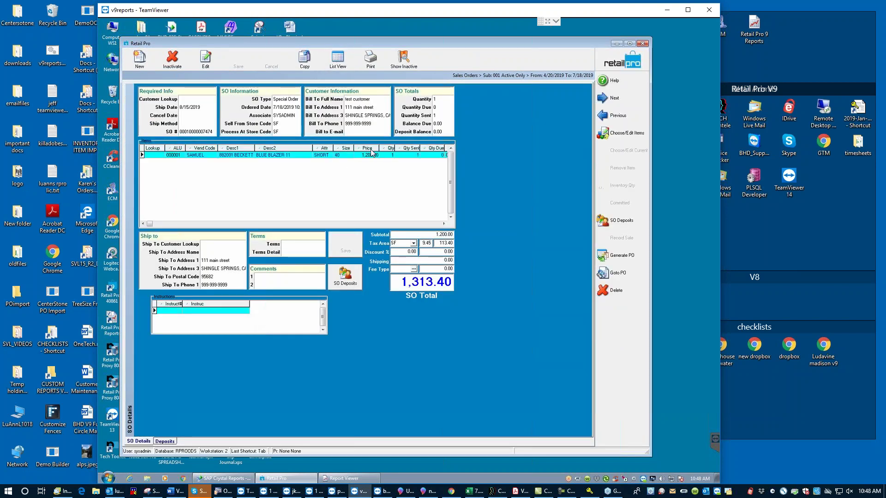
Check the committed and incoming quantities for the blue blazer on the special order, including its committed sales order entry
left_click(390, 157)
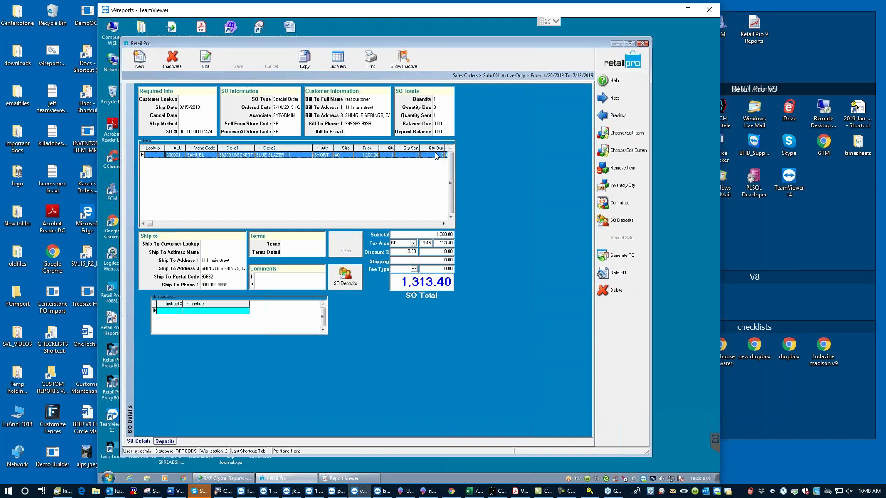
left_click(632, 204)
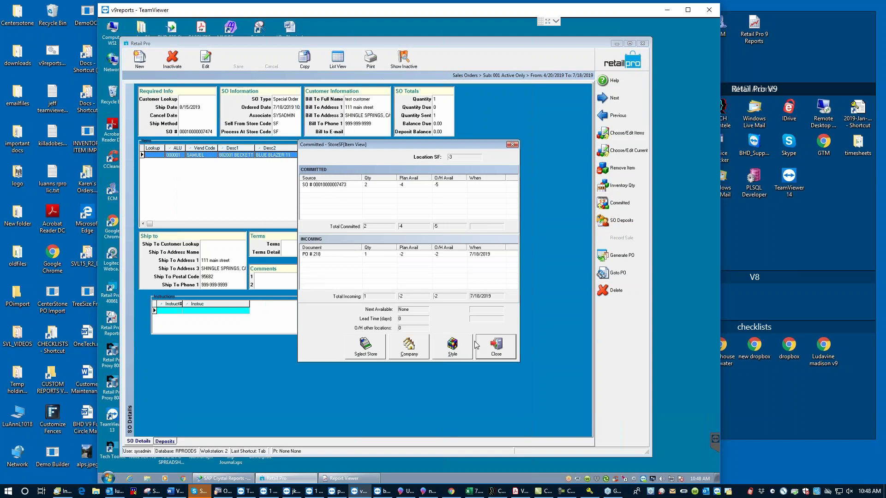
left_click(325, 184)
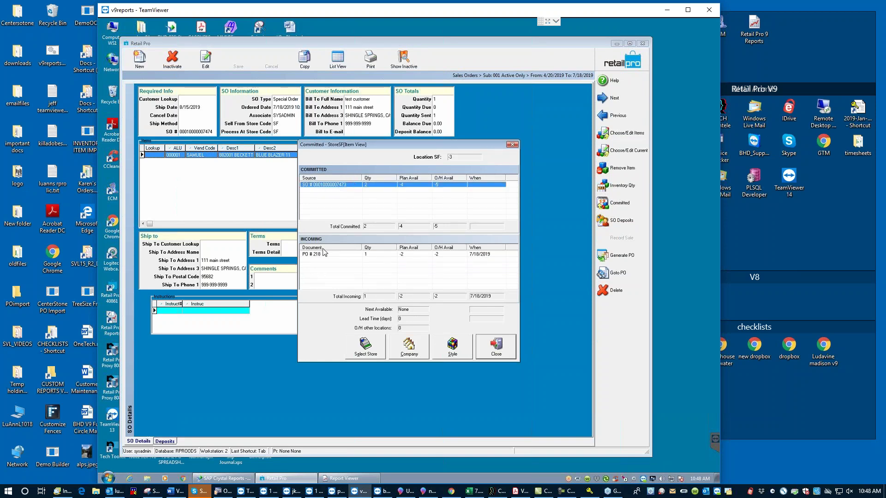
left_click(496, 347)
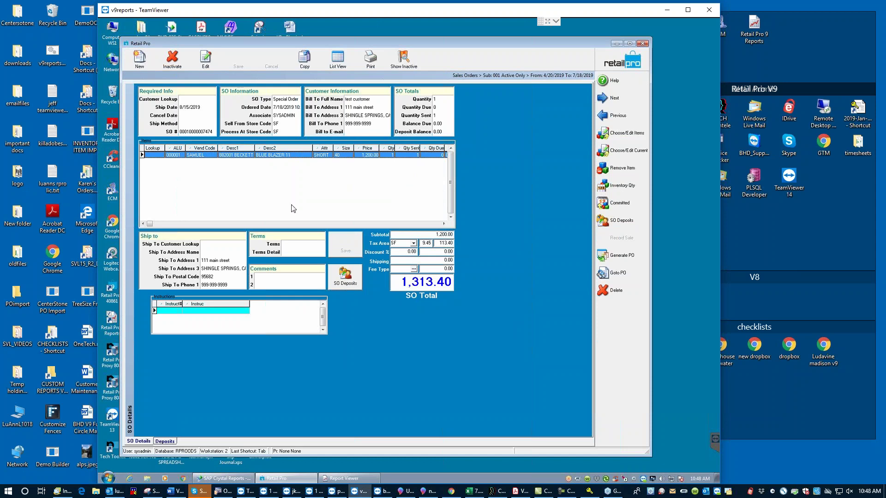
Review the special order's deposit history and its ordered, sold on receipt and pending amounts
left_click(165, 442)
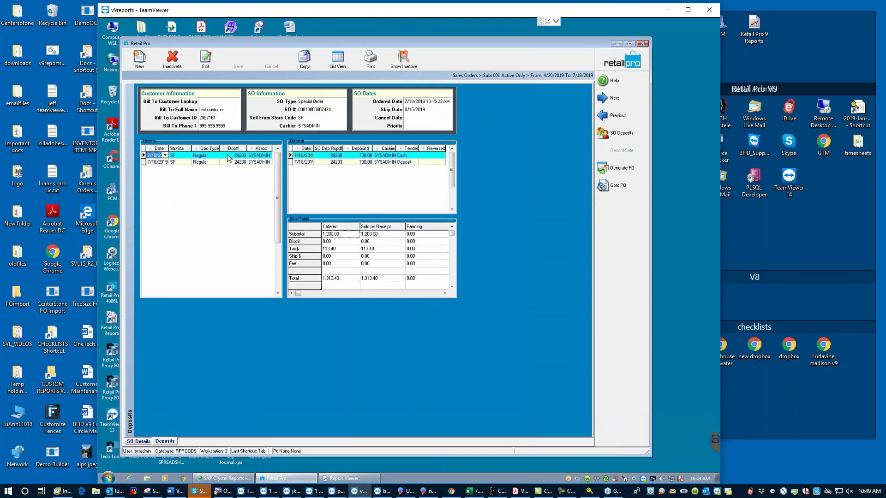
left_click(386, 156)
left_click(332, 163)
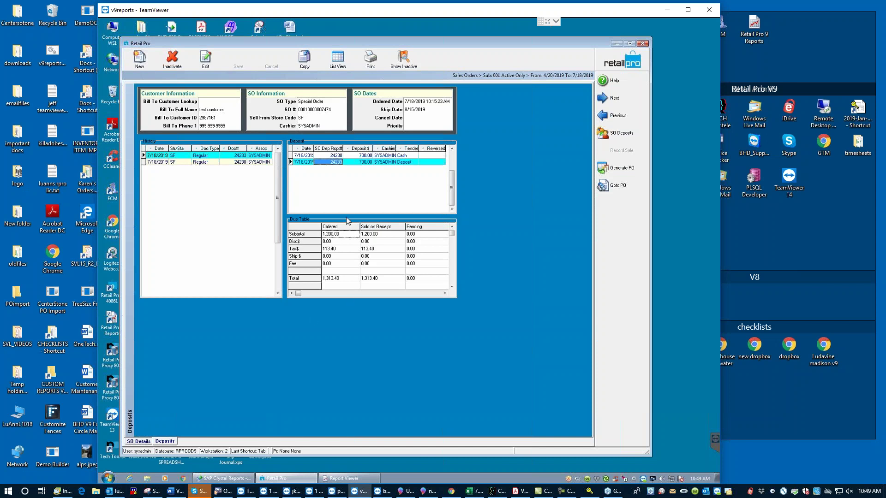
left_click(343, 234)
left_click(384, 234)
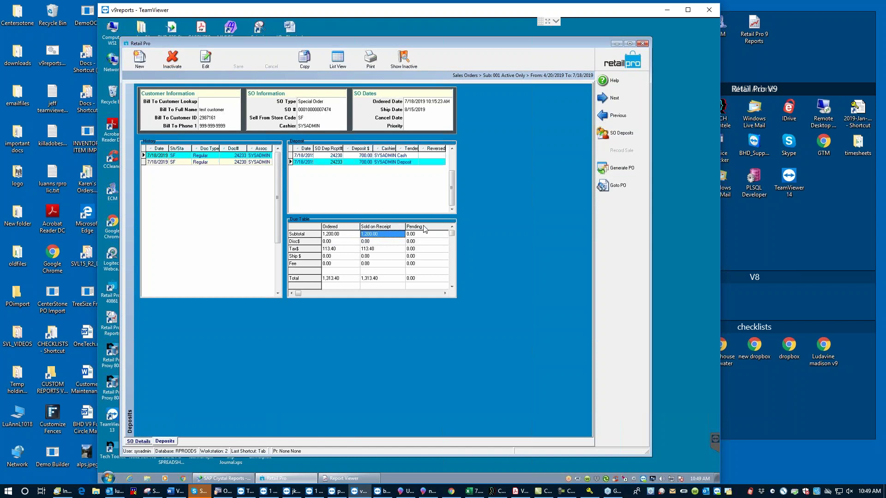
left_click(424, 279)
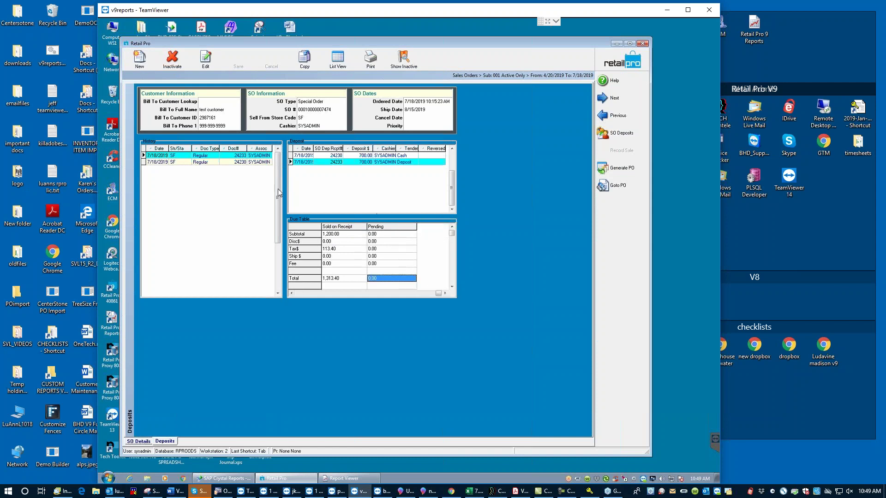
Return to the sales orders list and inactivate the test customer's fulfilled special order
left_click(338, 58)
left_click(297, 147)
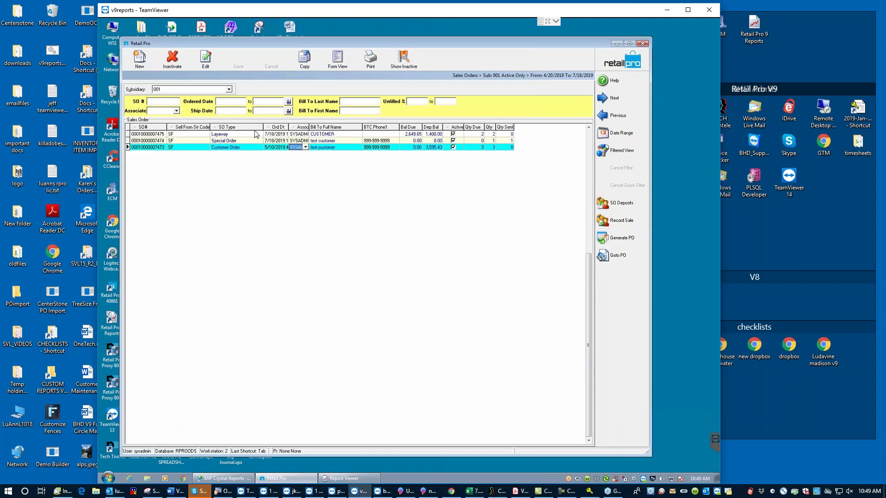
left_click(195, 140)
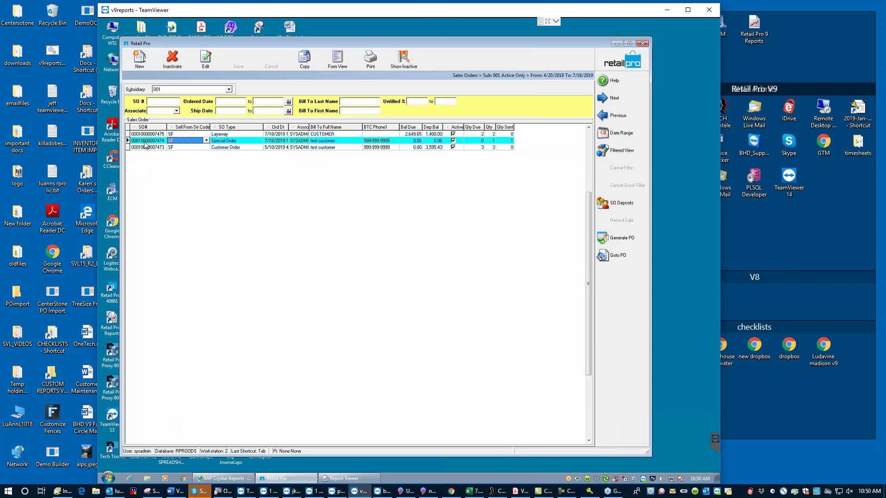
left_click(171, 60)
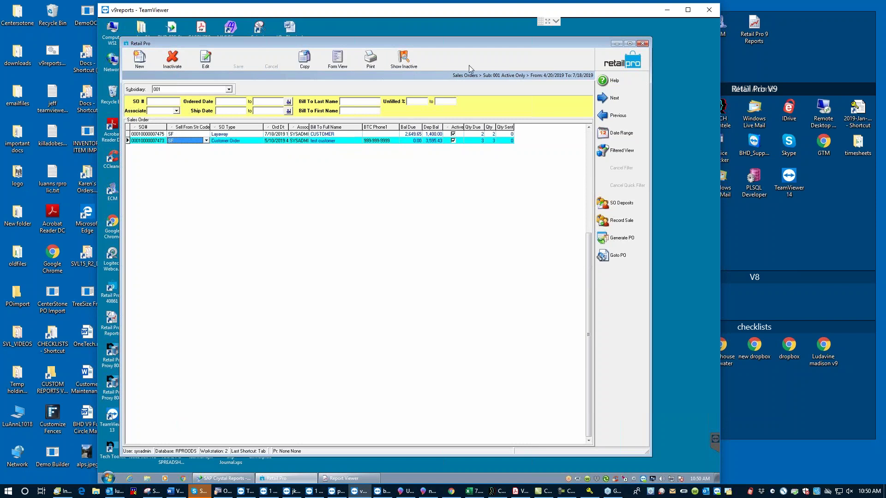
Show inactive sales orders to locate the inactivated special order, and hide the inactive ones again
left_click(404, 60)
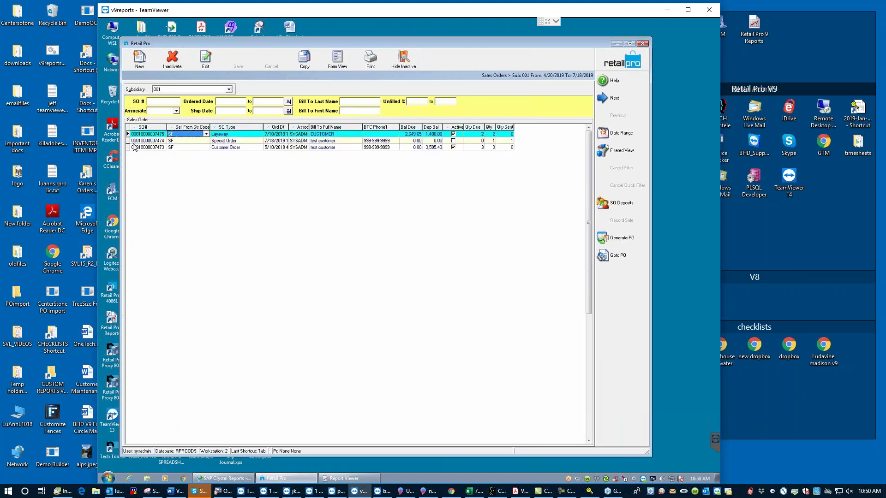
left_click(153, 140)
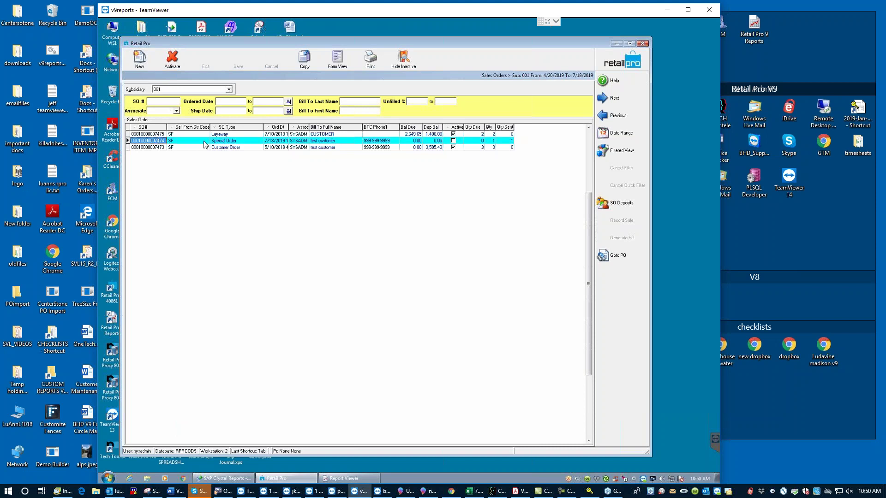
left_click(404, 61)
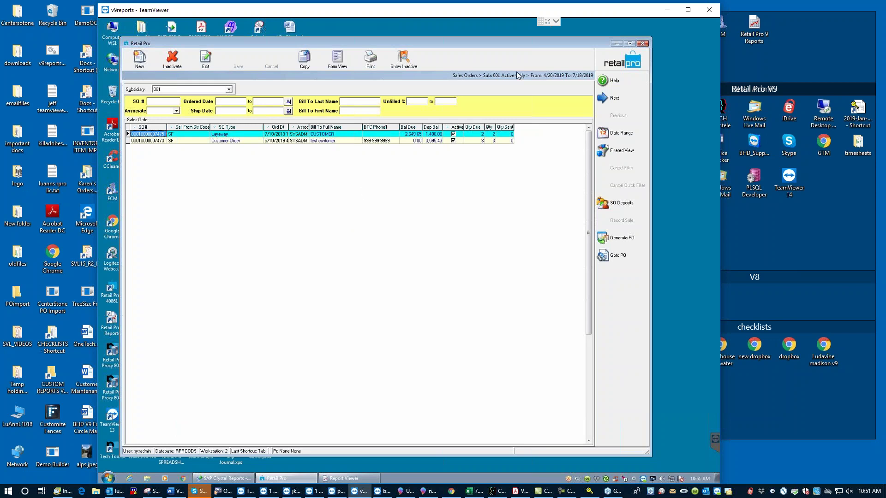
Set the sales orders date filter to YTD (from 1st day of year to today)
left_click(631, 134)
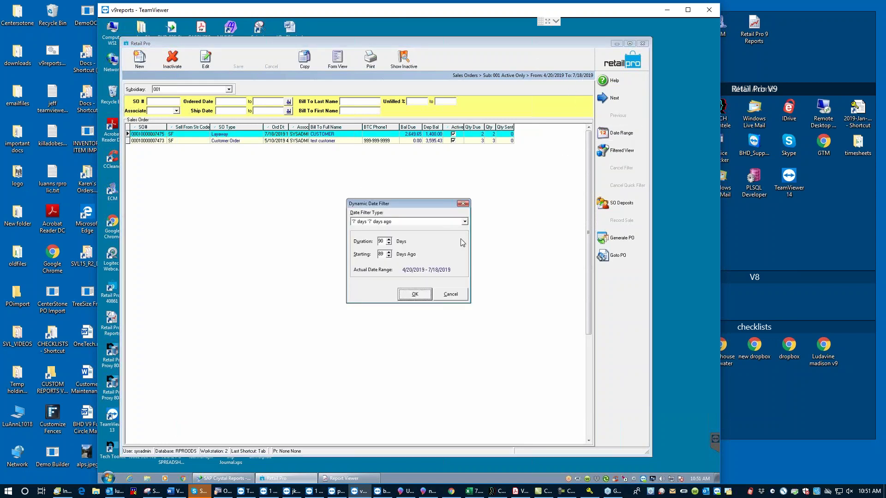
left_click(464, 222)
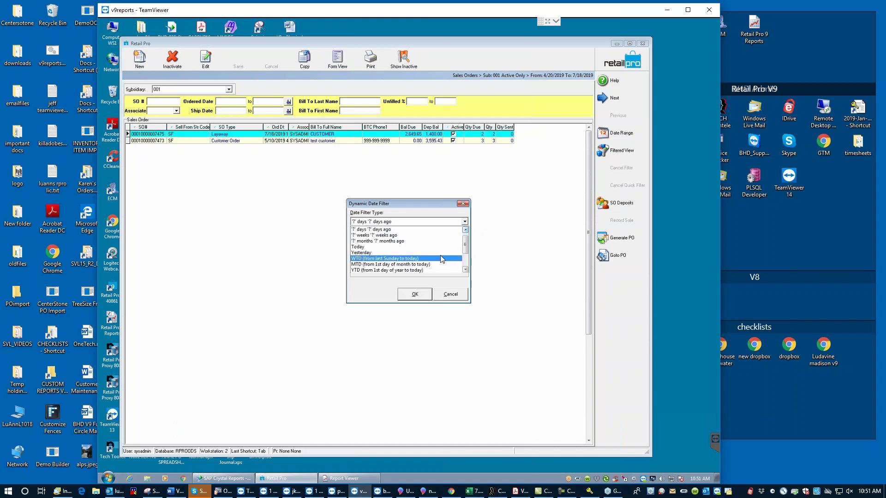
left_click(416, 270)
left_click(418, 294)
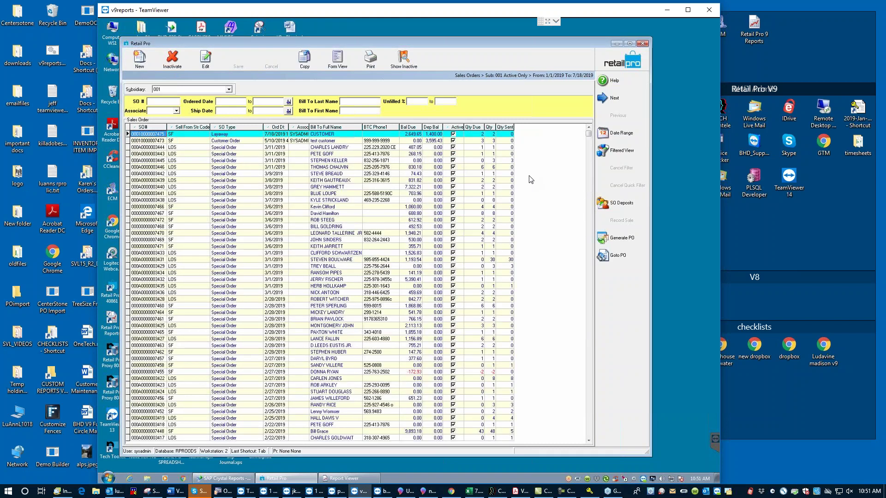
Examine the order details and deposits of the topmost special order dated 3/11/2019
left_click(306, 147)
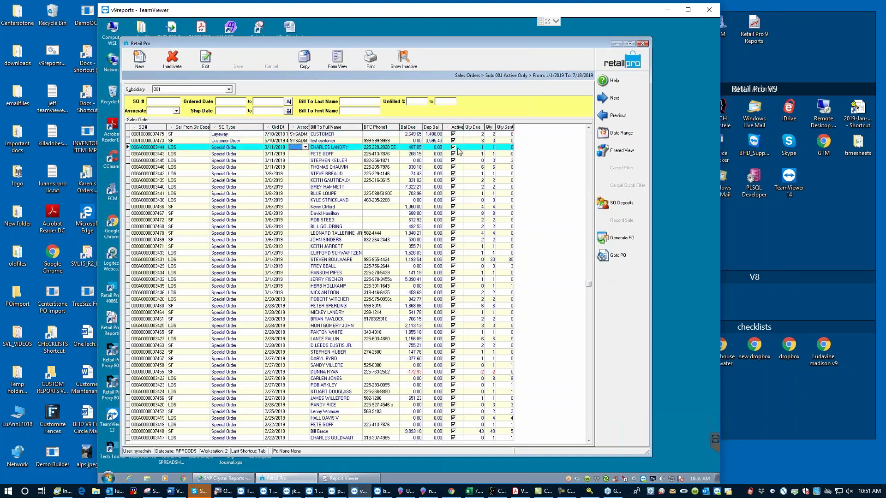
left_click(431, 147)
left_click(339, 148)
left_click(337, 59)
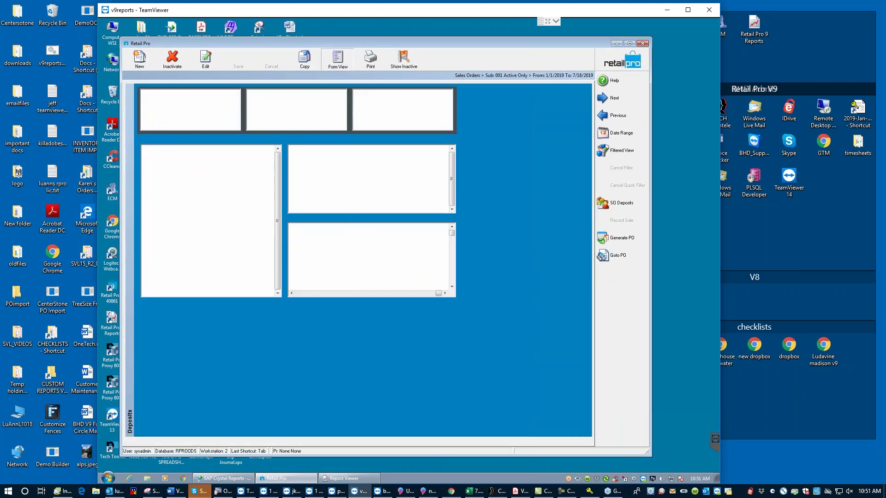
left_click(137, 442)
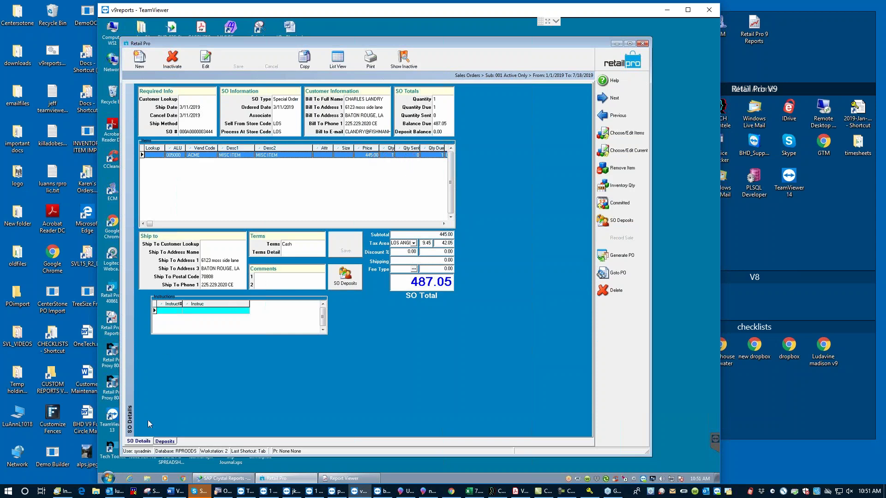
left_click(171, 442)
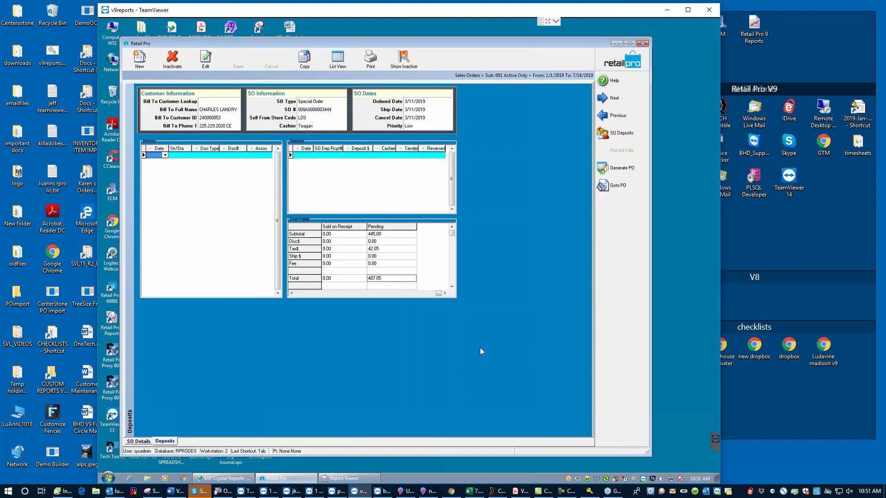
Return to the sales orders list and inactivate the topmost special order dated 3/11/2019
left_click(338, 58)
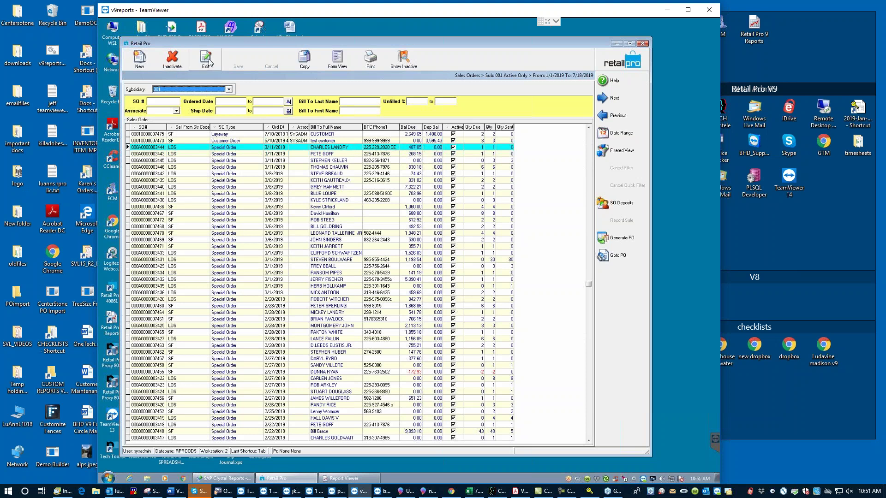
left_click(184, 148)
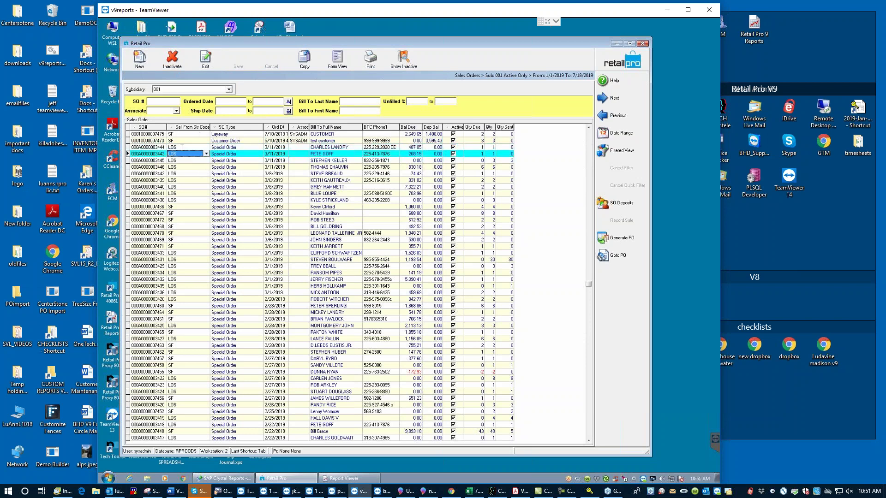
left_click(172, 59)
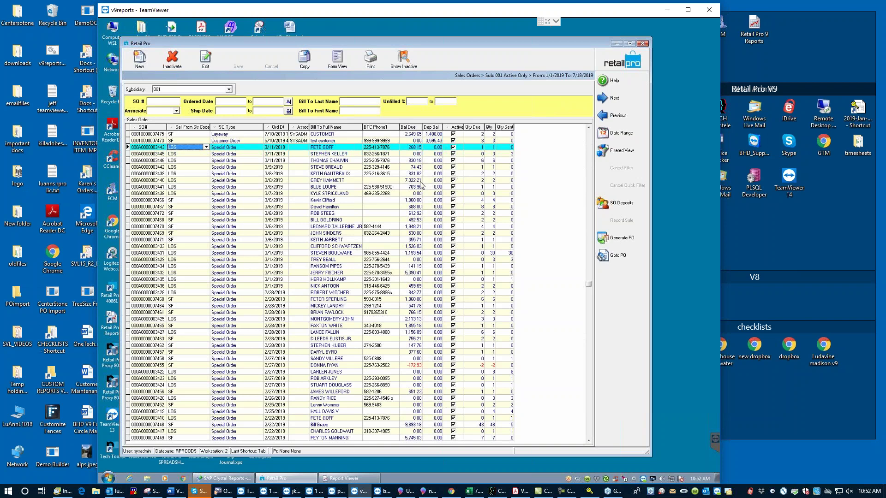
Try to inactivate the customer order dated 5/10/2019, declining to apply its deposit to the customer's store credit
left_click(319, 134)
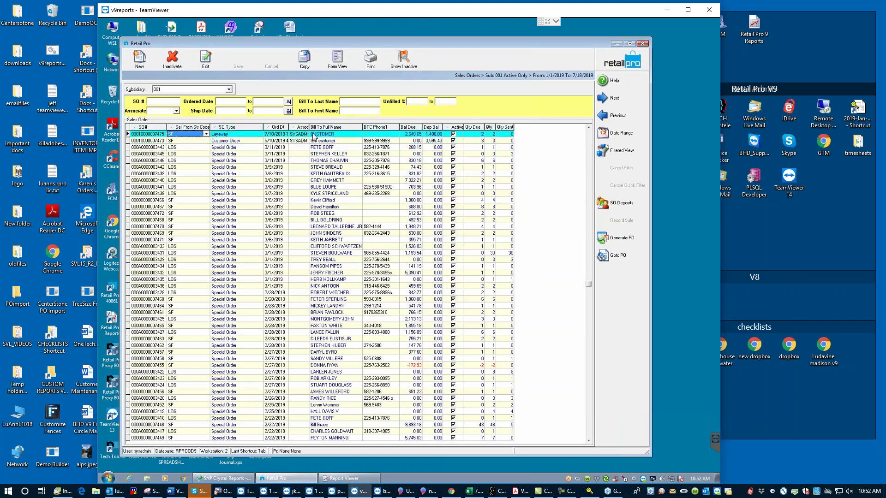
left_click(336, 141)
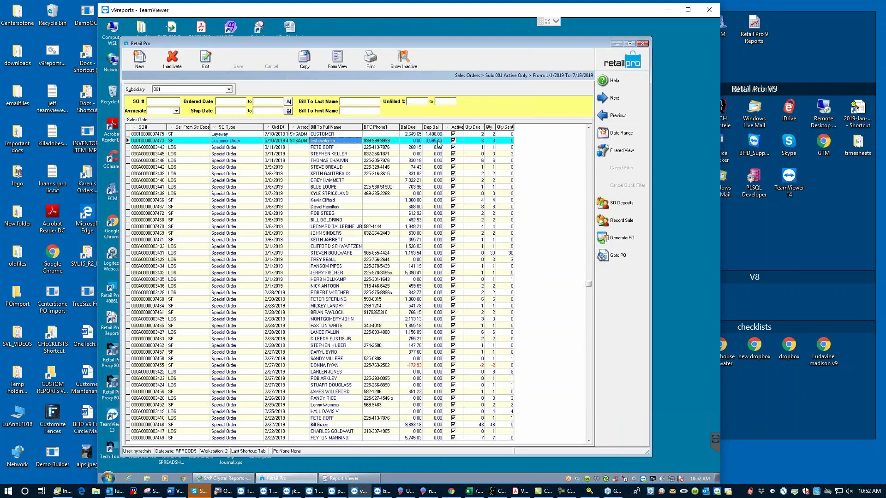
left_click(338, 60)
left_click(338, 61)
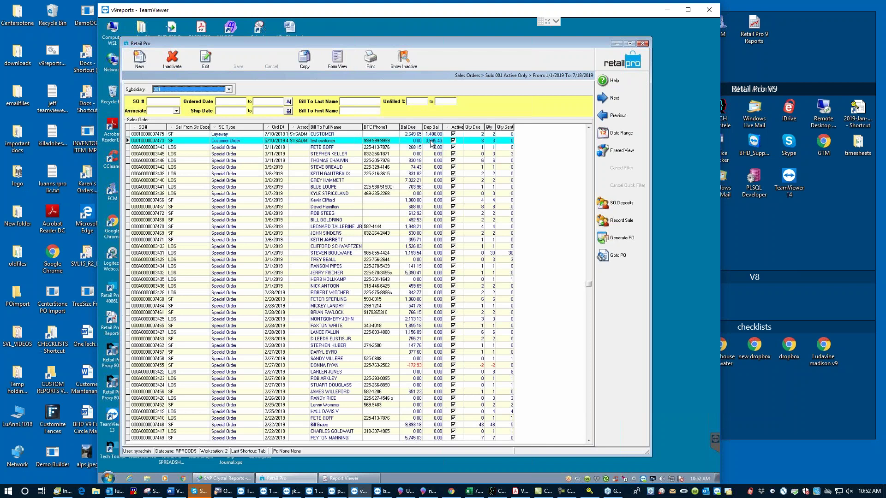
left_click(172, 59)
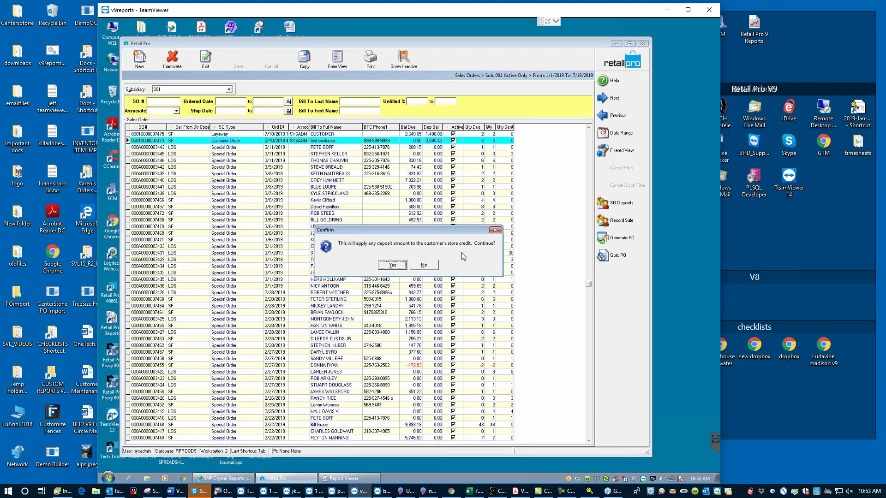
left_click(424, 265)
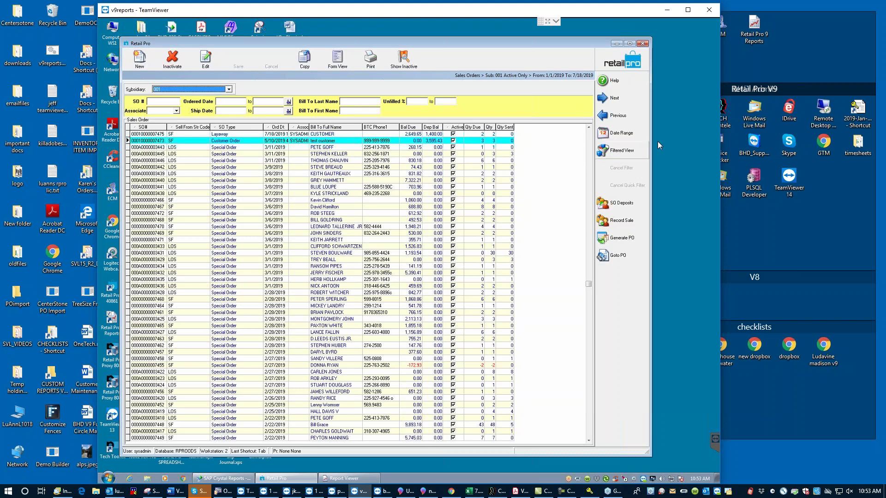
Set the sales orders date filter to the "'?' days '?' days ago" type, covering 4/20/2019 to 7/18/2019
left_click(619, 151)
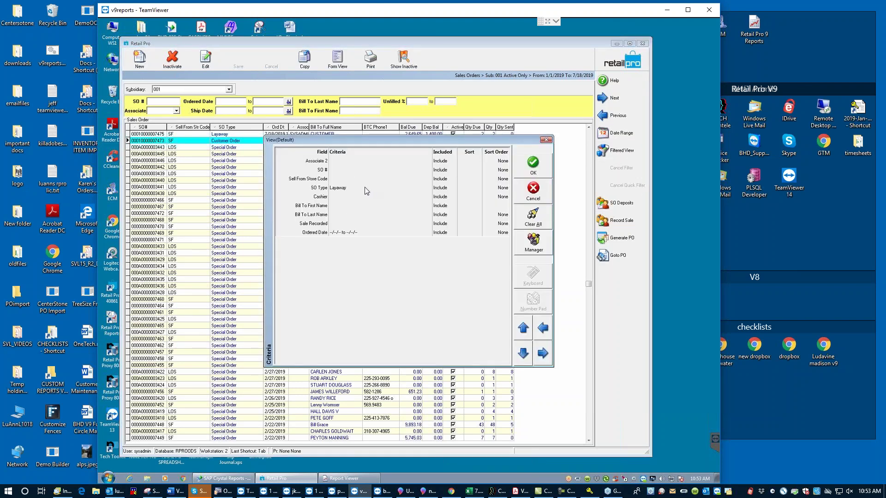
left_click(534, 192)
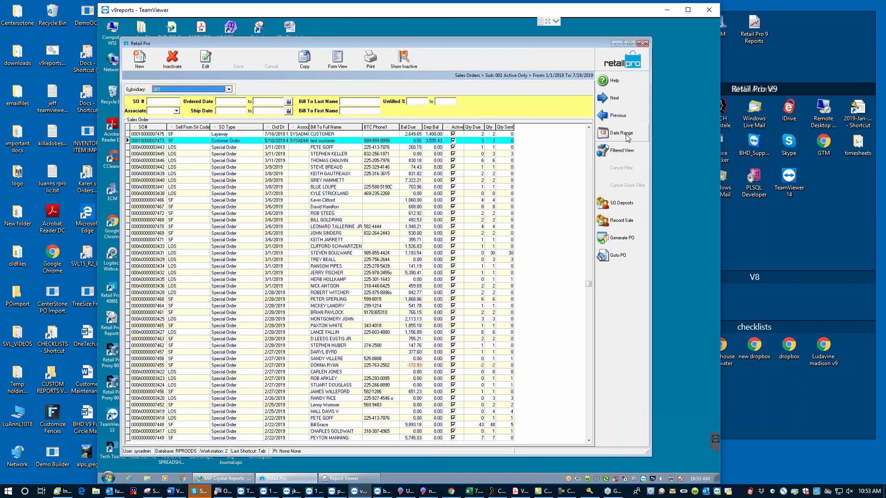
left_click(621, 133)
left_click(464, 222)
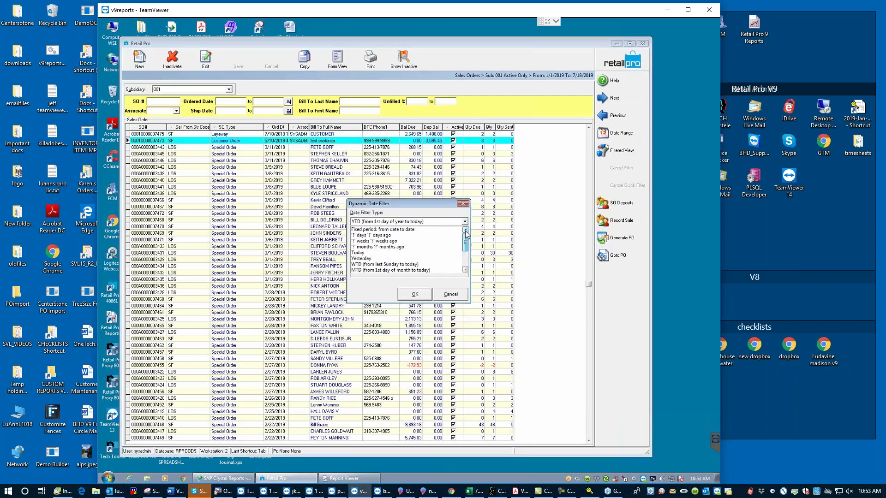
left_click(383, 236)
left_click(416, 293)
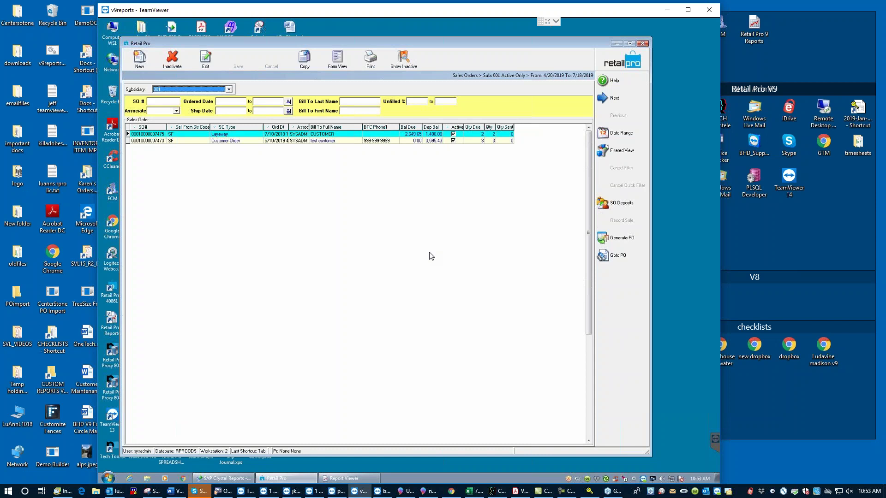
Examine the deposits and order details of the customer order dated 5/10/2019, and return to the sales orders list
left_click(342, 141)
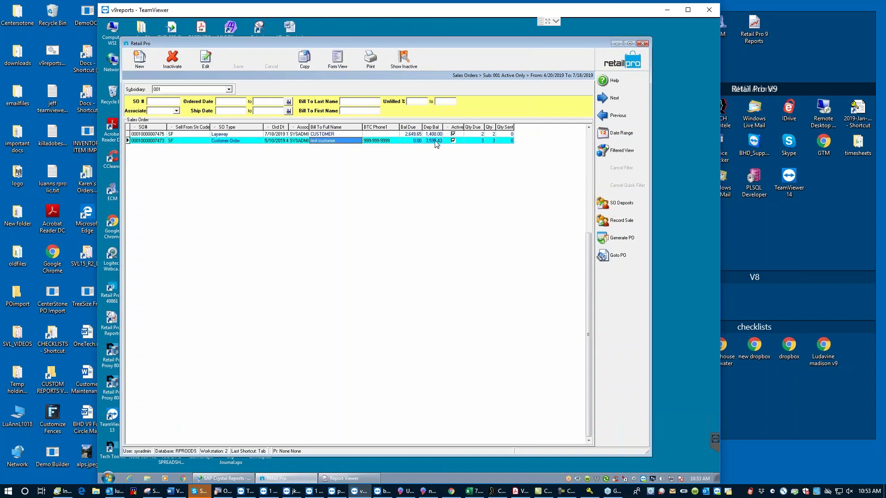
left_click(337, 59)
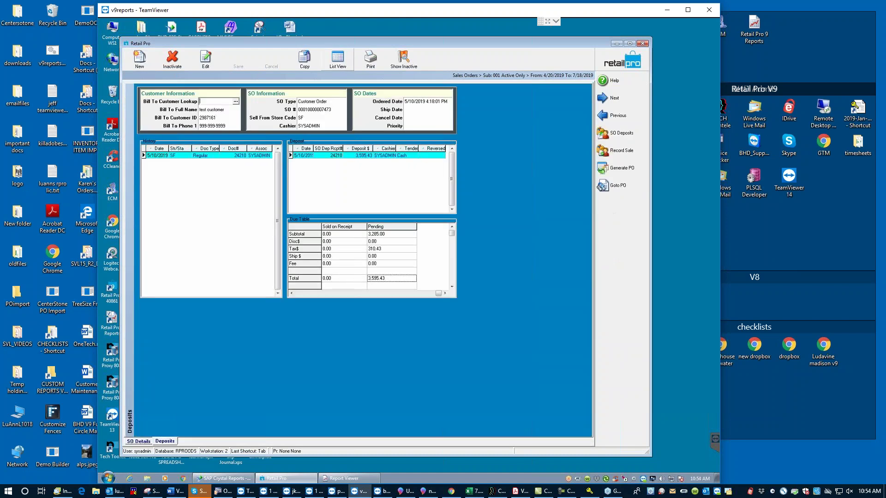
left_click(136, 441)
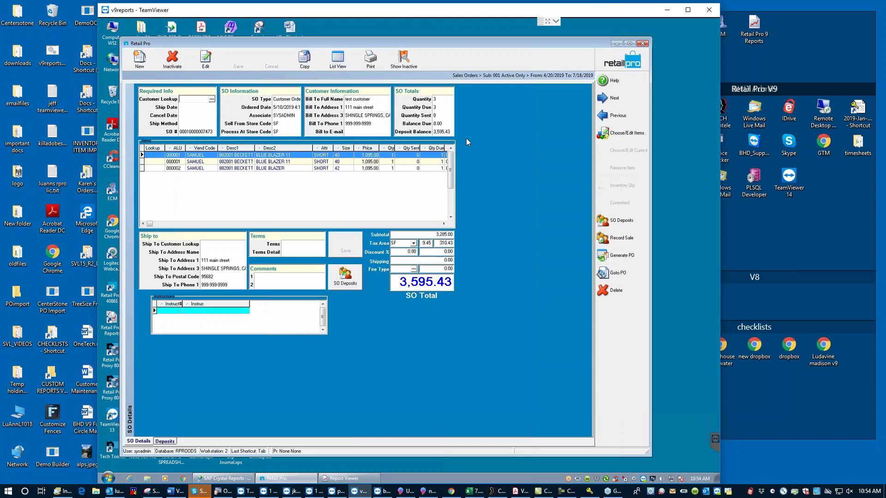
left_click(337, 59)
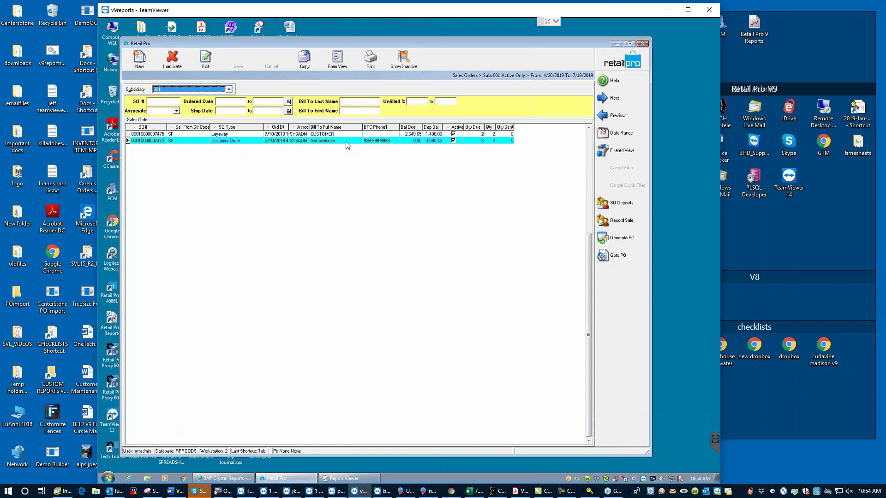
Check the sent and due quantities of each item on the 5/10/2019 customer order, and return to the list
left_click(335, 63)
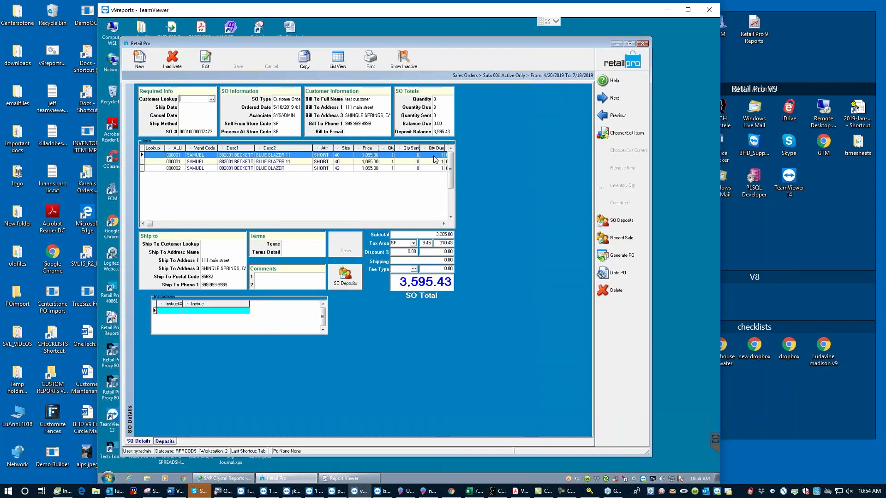
left_click(410, 156)
left_click(409, 162)
left_click(409, 167)
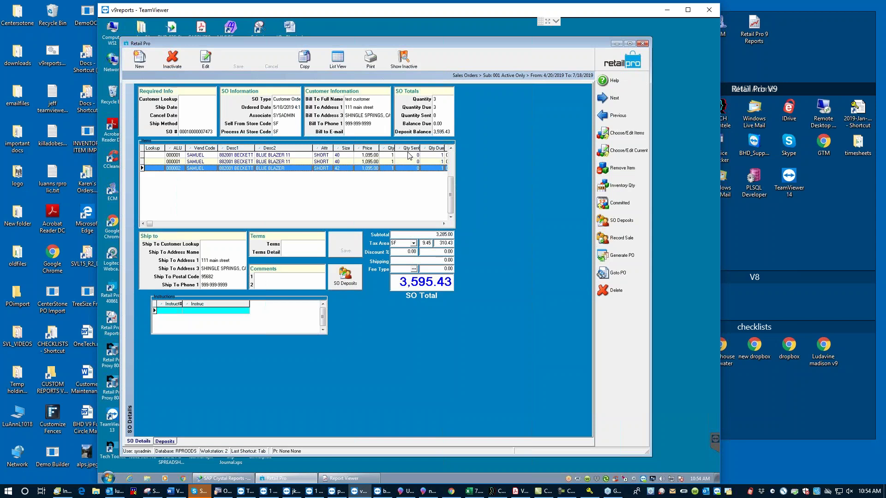
left_click(319, 155)
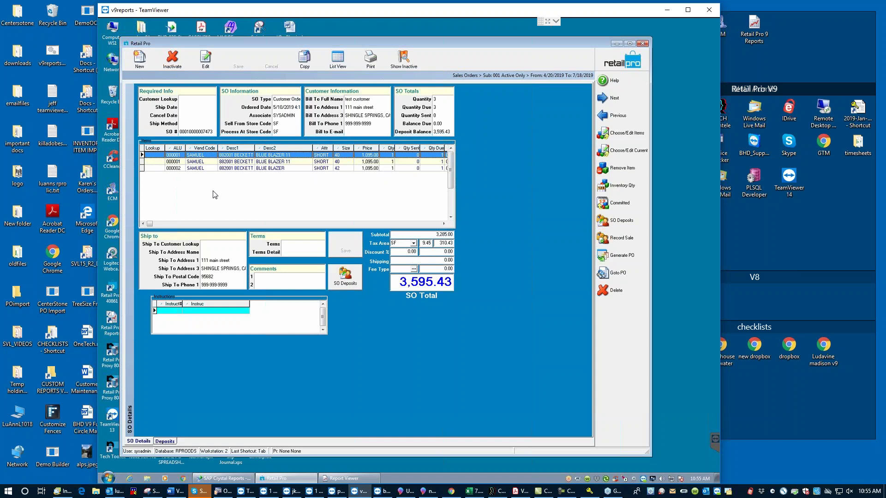
left_click(337, 59)
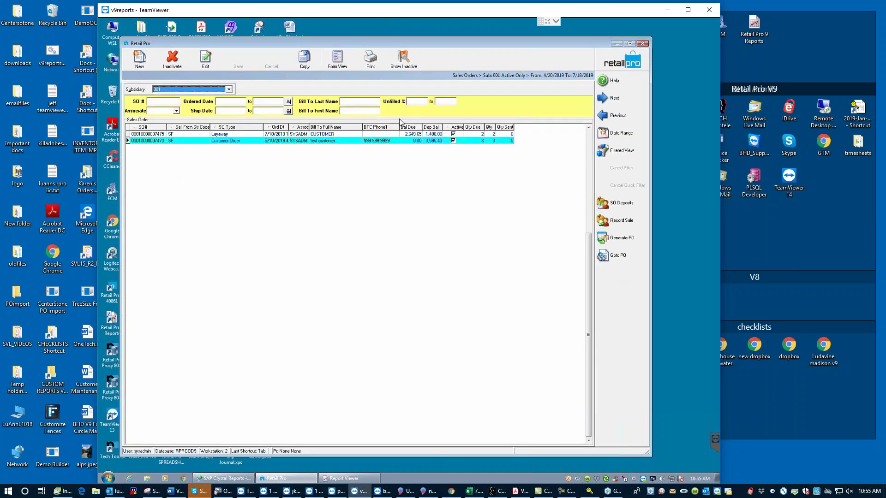
Record the sale for the customer order dated 5/10/2019 and preview its receipt in the JOE 40 document design without saving the report
left_click(345, 142)
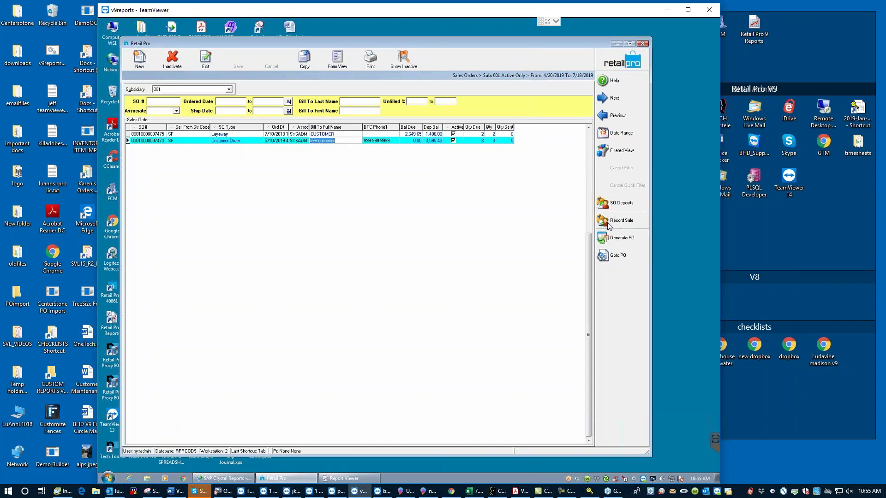
left_click(633, 224)
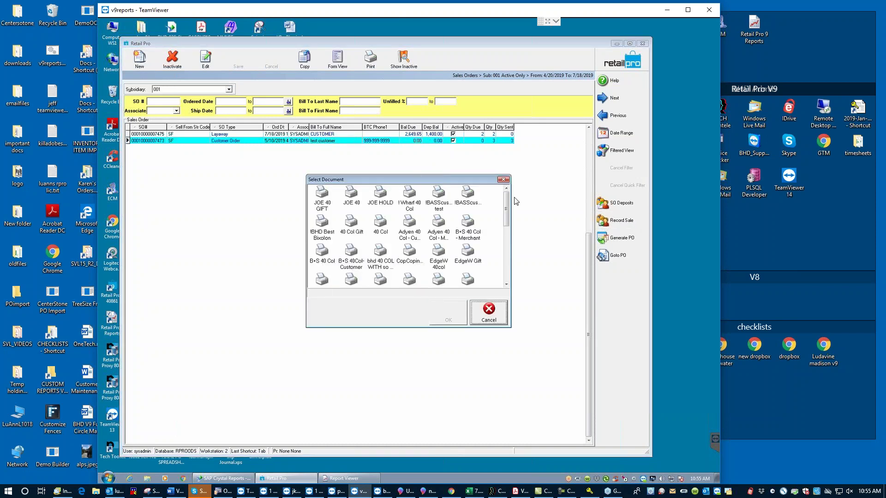
left_click(352, 198)
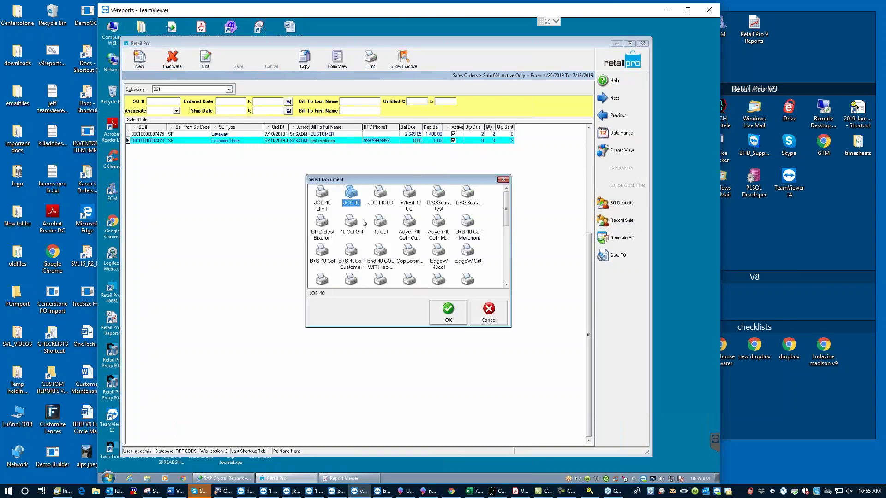
left_click(449, 312)
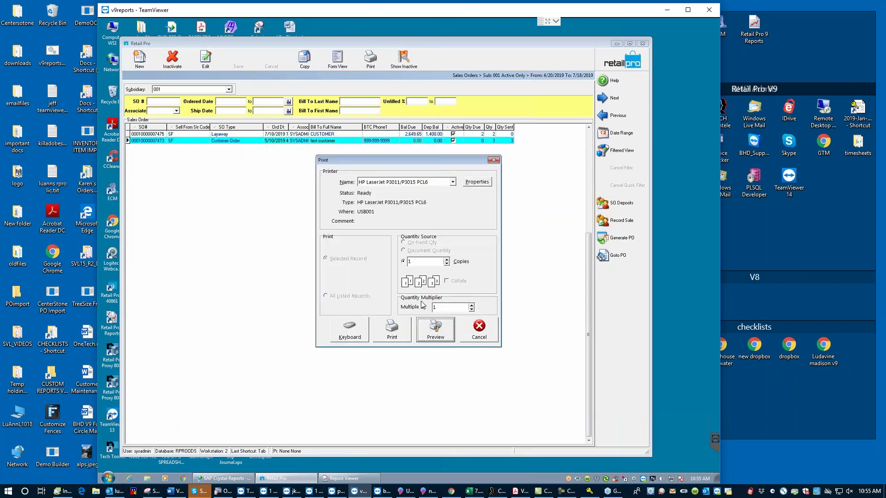
left_click(438, 332)
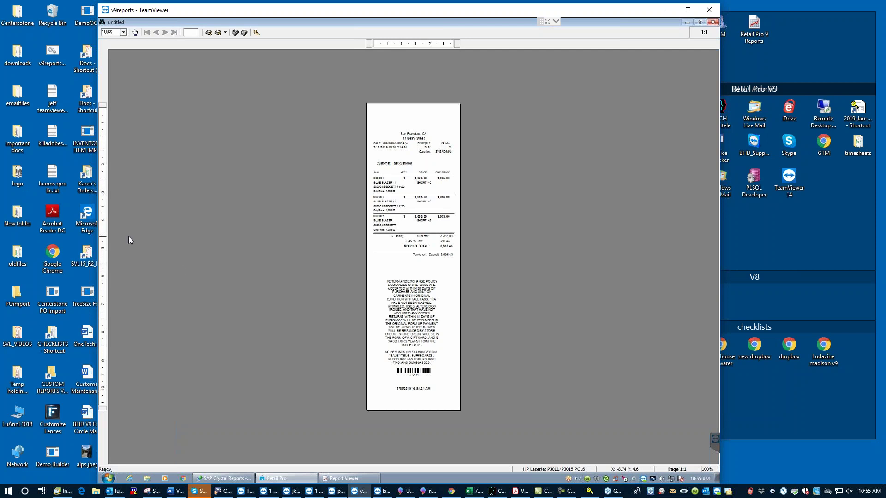
scroll(129, 237, "up", 3)
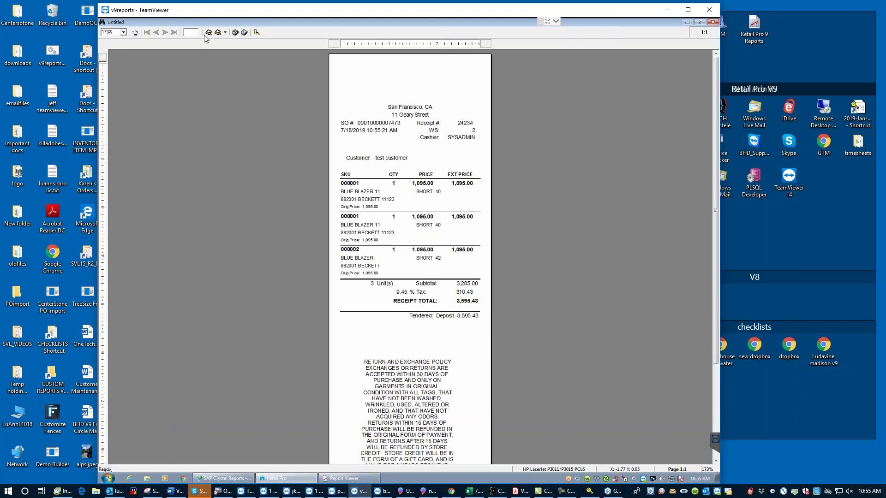
left_click(256, 33)
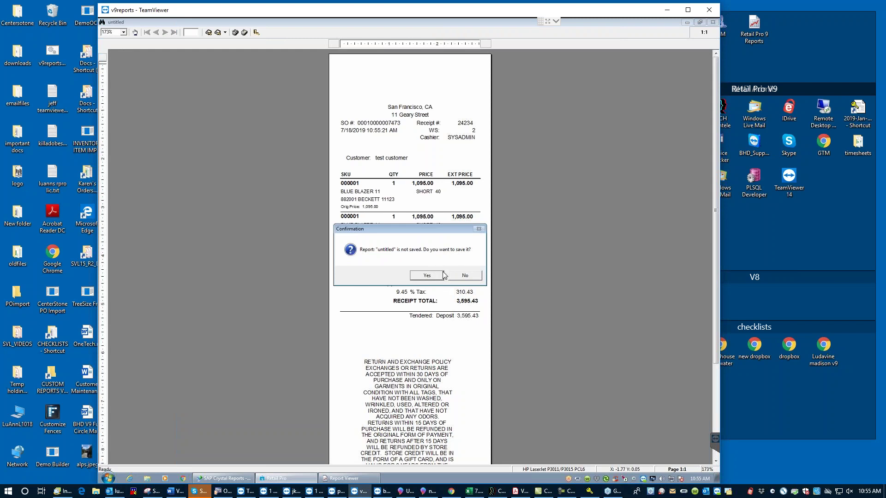
left_click(466, 276)
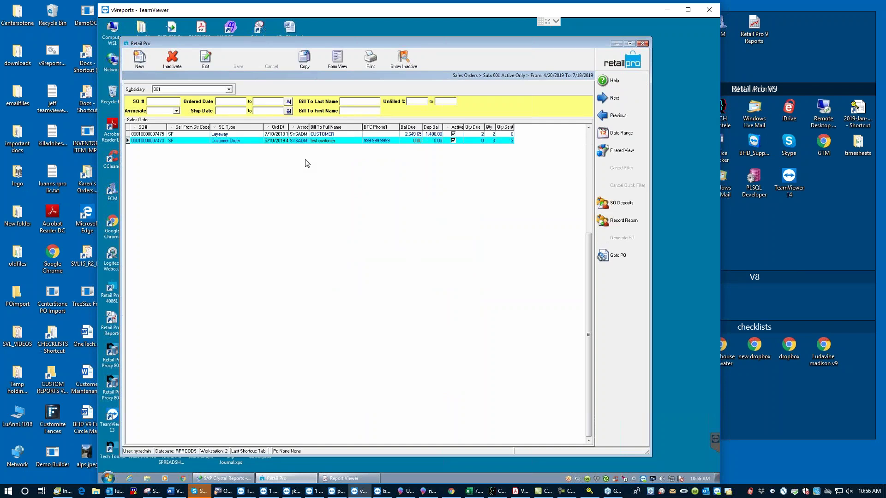
Check the balance, deposit and quantity due of the fulfilled customer order dated 5/10/2019, and inactivate it
left_click(249, 144)
left_click(409, 144)
left_click(433, 143)
left_click(472, 141)
left_click(173, 64)
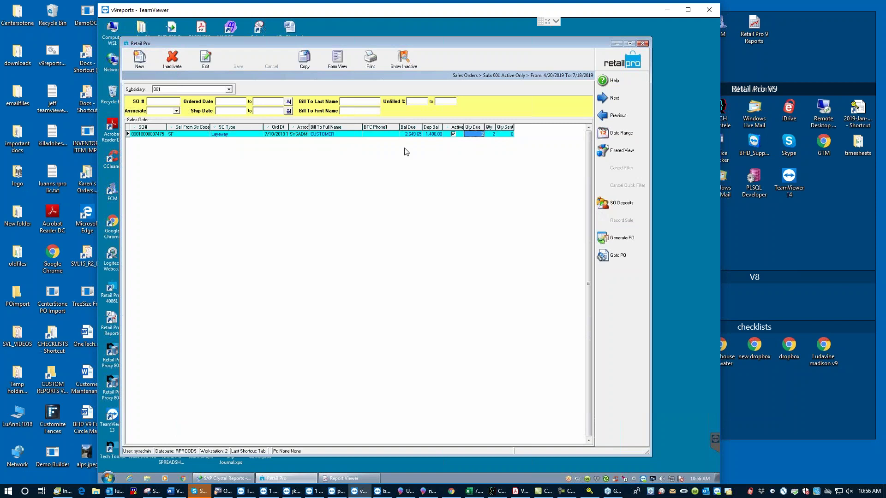
Examine the items and totals of the layaway dated 7/18/2019, and return to the home screen
left_click(337, 60)
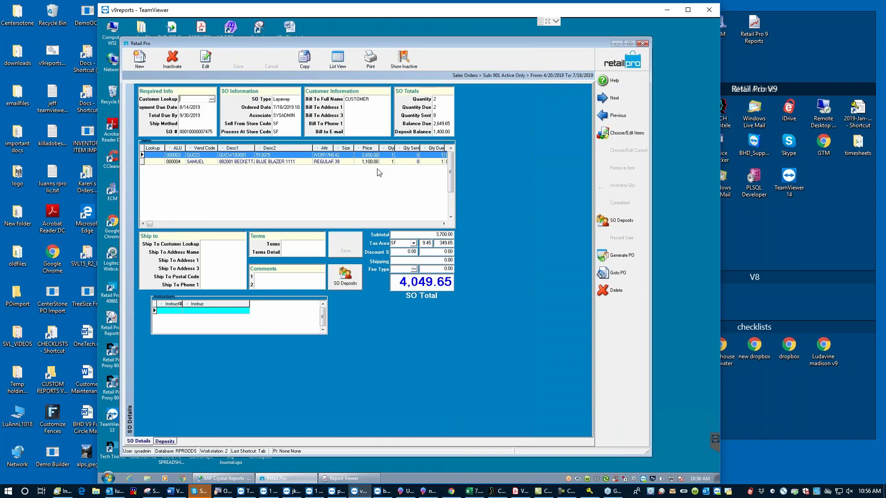
left_click(343, 162)
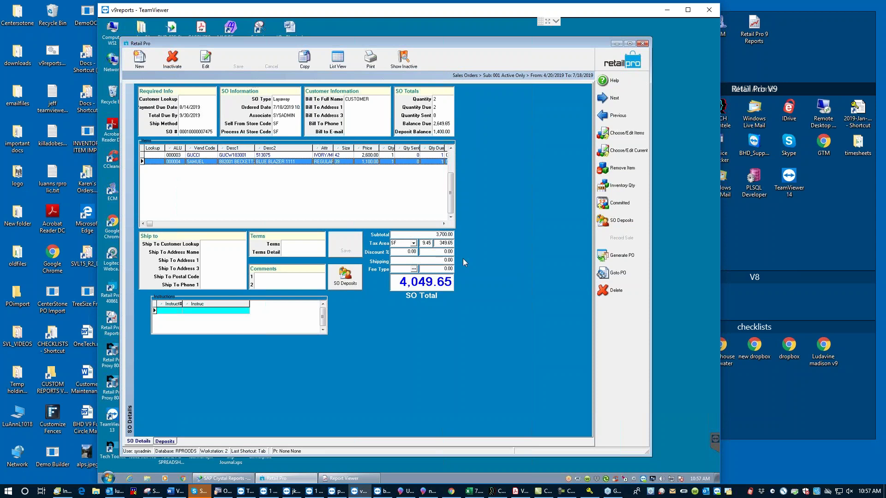
left_click(633, 62)
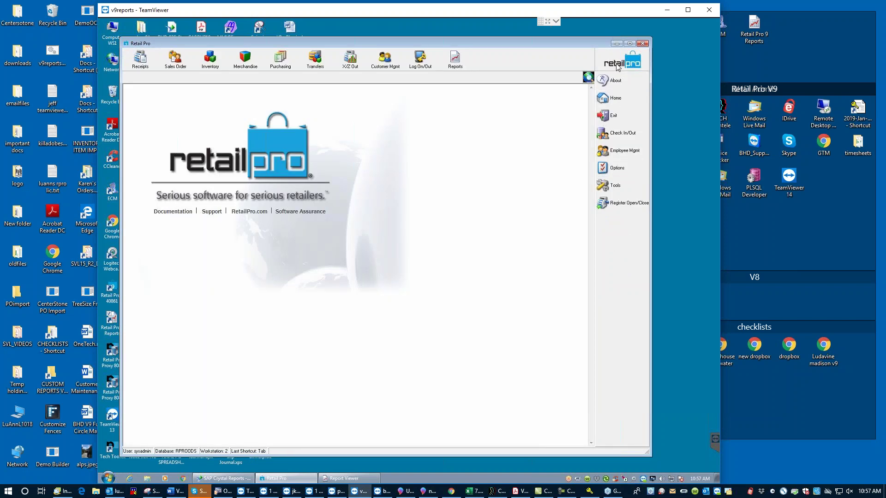
Create a new receipt and assign a sales associate as Associate 1
left_click(139, 58)
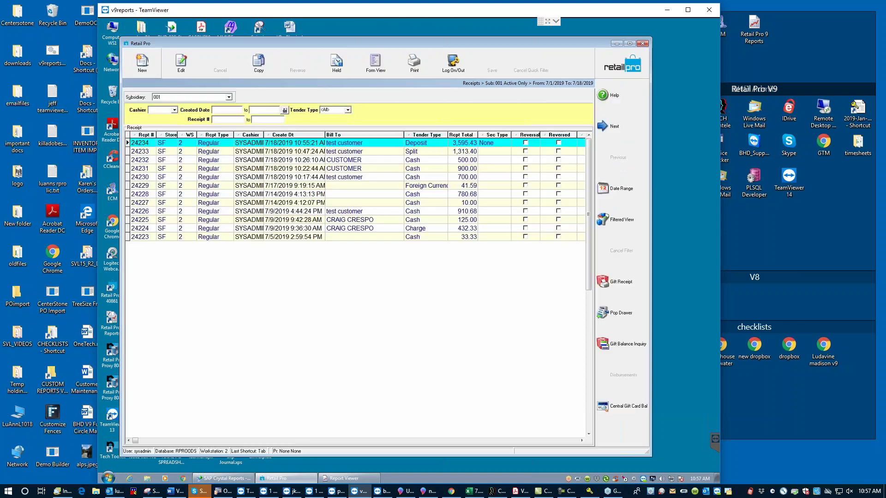
left_click(142, 65)
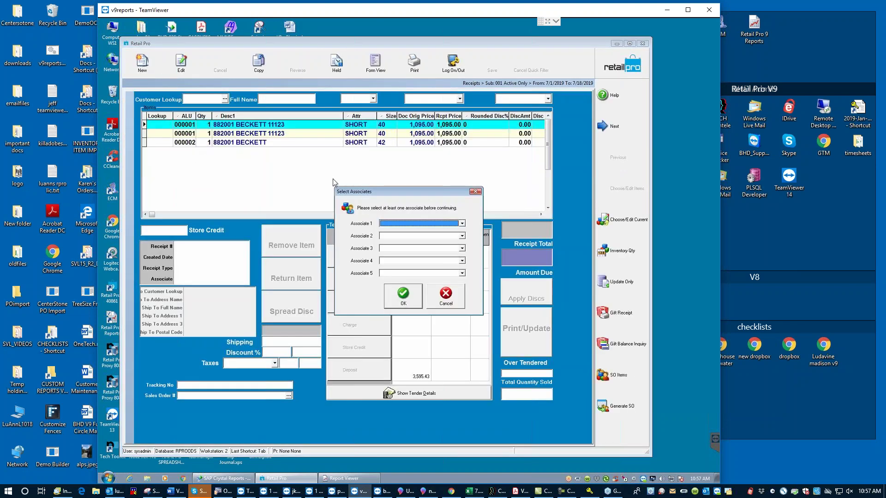
left_click(462, 223)
left_click(402, 247)
left_click(416, 295)
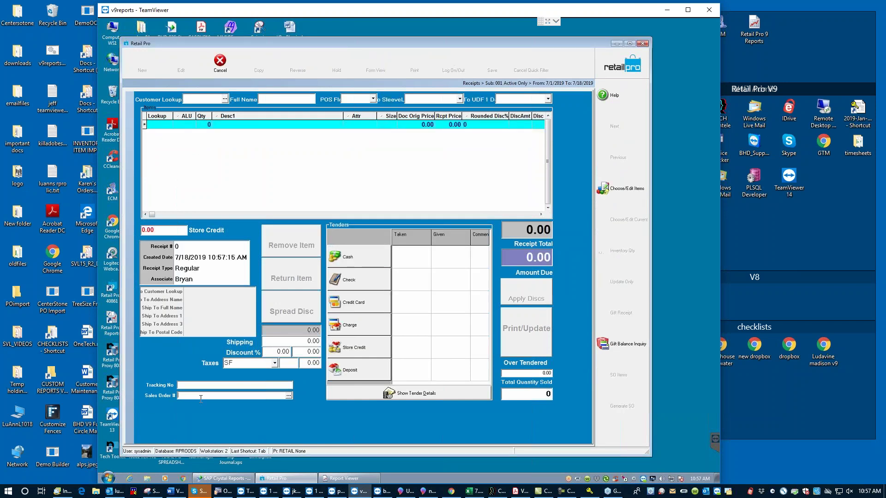
Attach the 7/18/2019 layaway to the new receipt as its sales order and check the customer name
left_click(288, 397)
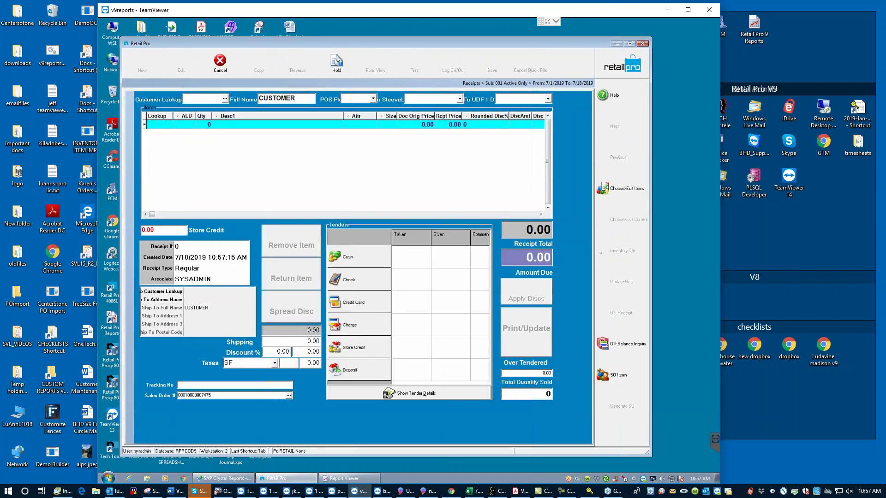
left_click_drag(305, 99, 259, 98)
left_click(269, 98)
Bring one unit of the SAMUEL 882001 BECKETT item from the layaway onto the receipt
left_click(628, 377)
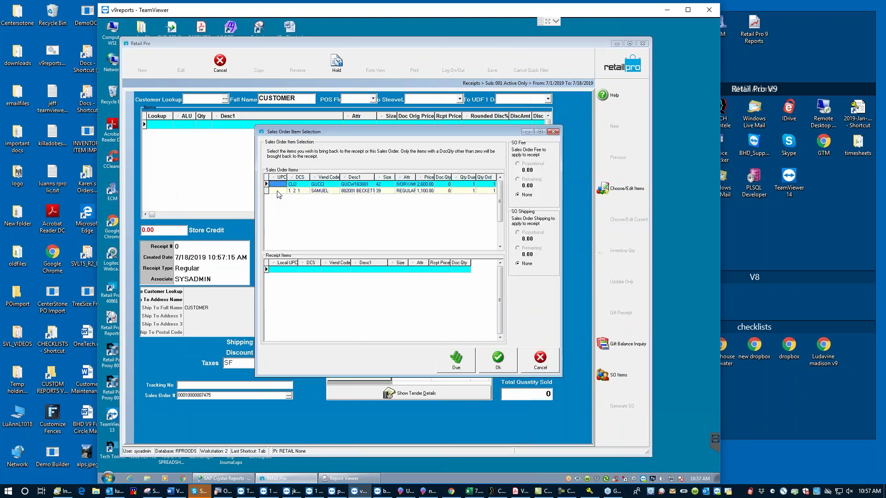
left_click(444, 191)
left_click(445, 191)
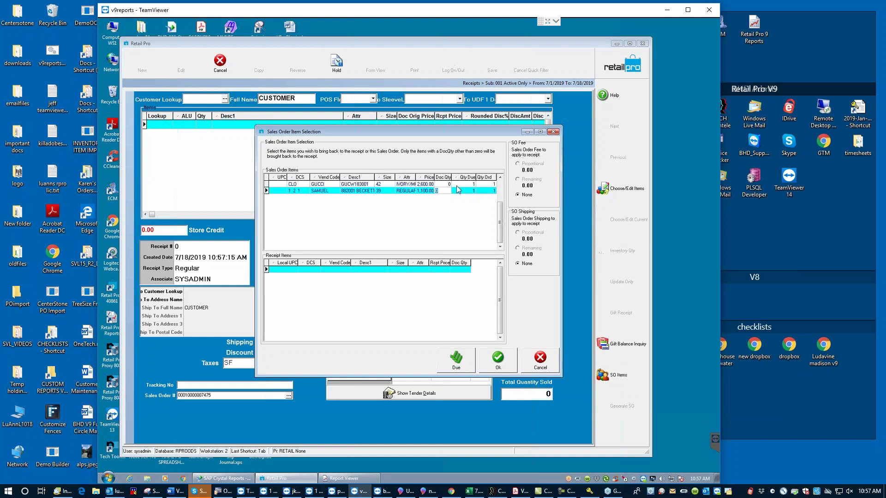
type("1")
key("Tab")
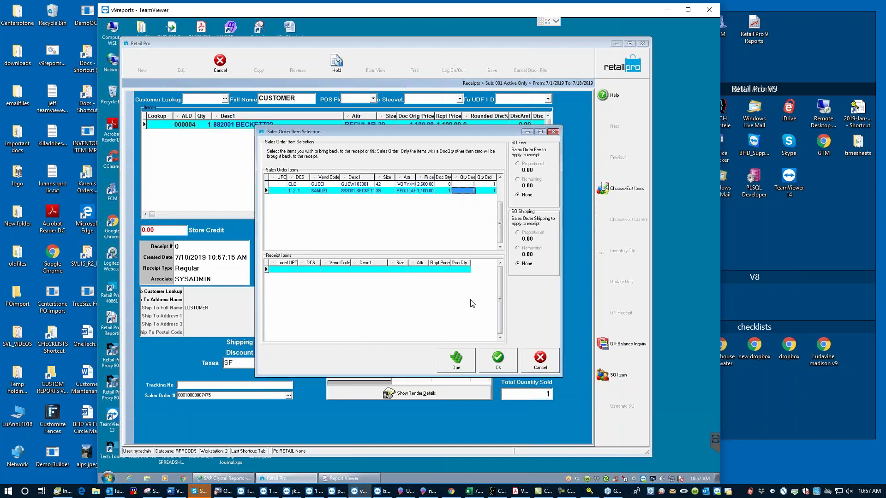
left_click(498, 359)
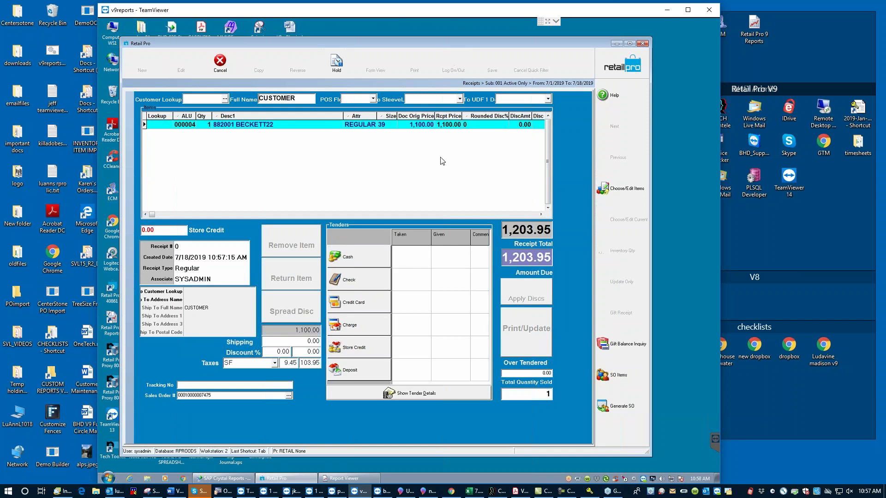
Apply 500 of the available sales order deposit to the receipt
left_click(357, 259)
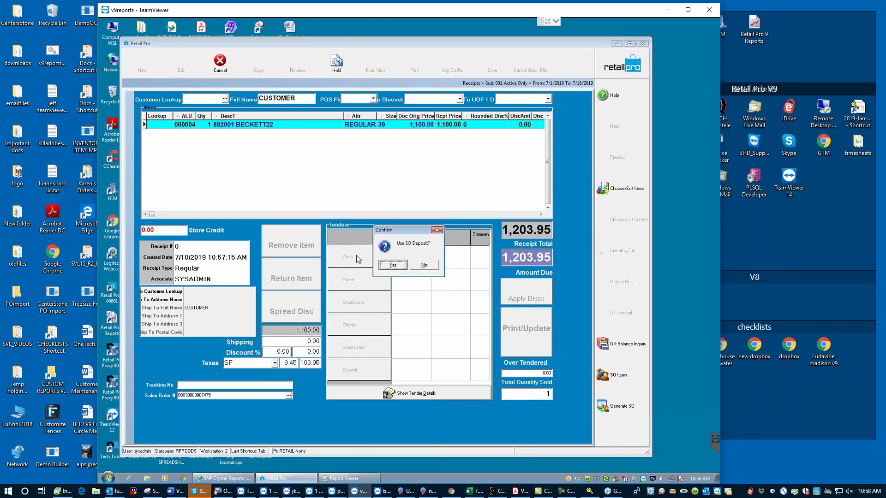
left_click(392, 266)
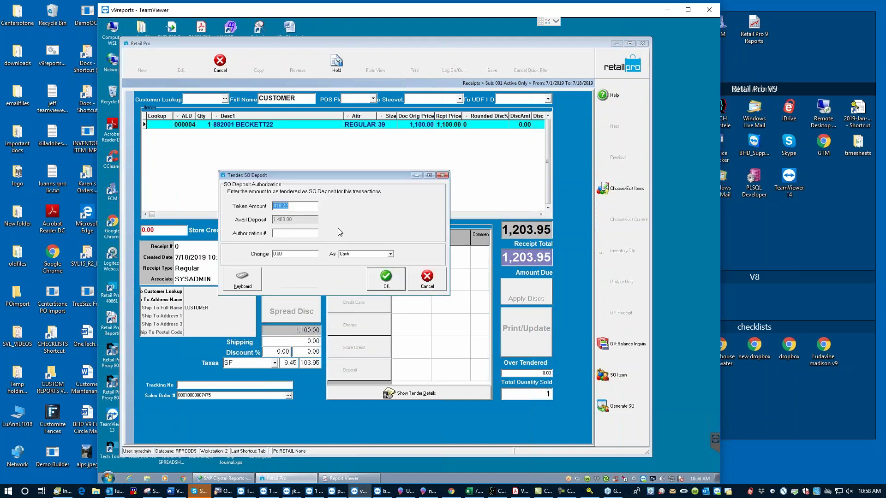
left_click(303, 207)
left_click_drag(297, 206, 270, 205)
type("500")
left_click(386, 277)
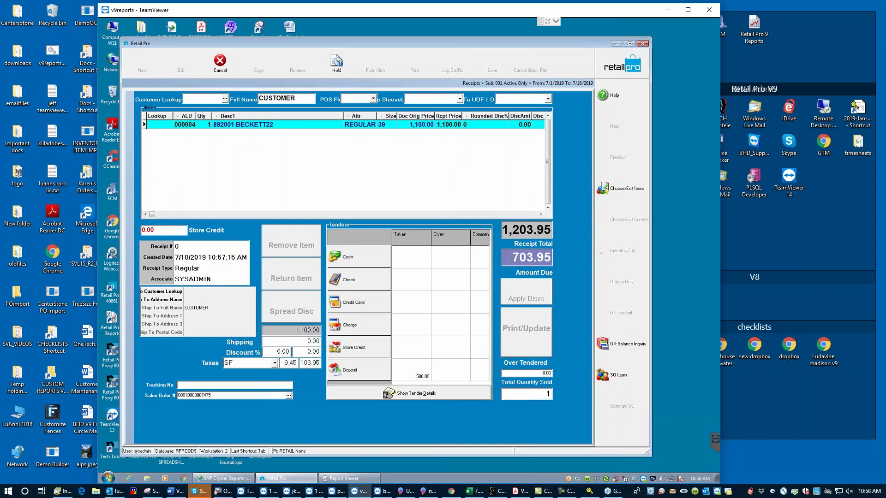
Check the amount still due on the receipt and tender the remaining 703.95 as cash
left_click_drag(506, 257, 555, 255)
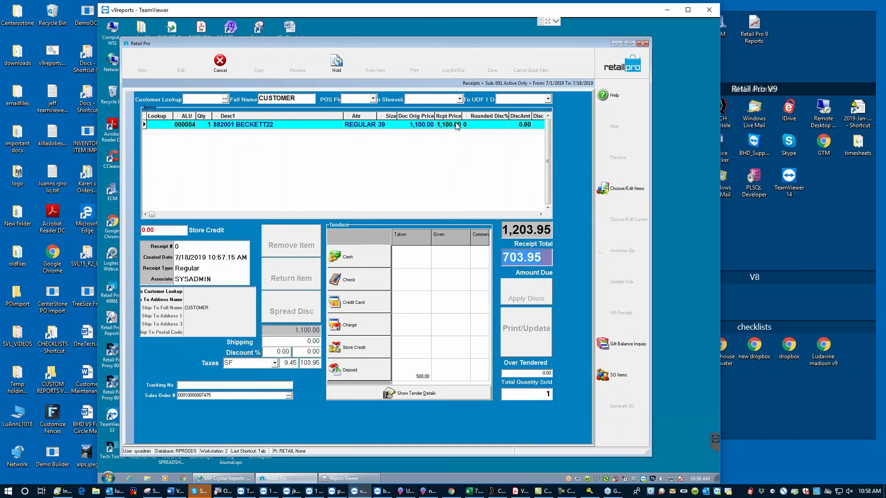
left_click(360, 259)
left_click(385, 263)
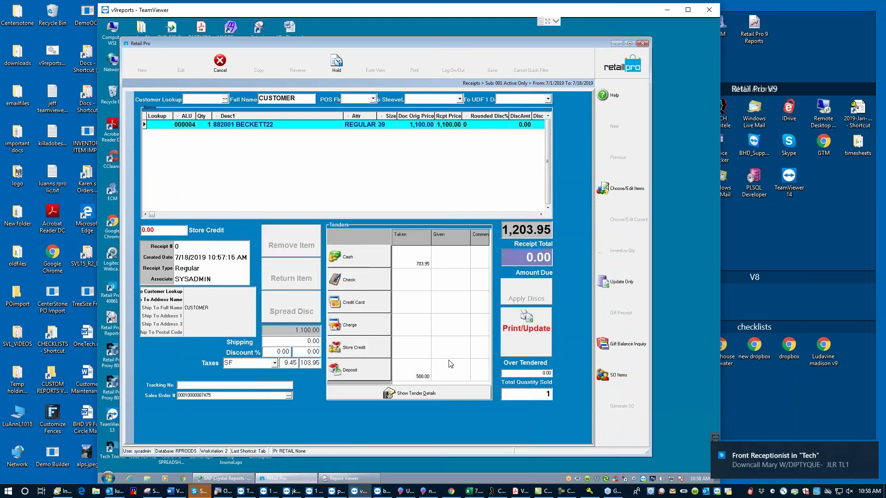
Update the receipt with a print preview in the JOE 40 design, and close the preview without saving it
left_click(529, 327)
left_click(409, 253)
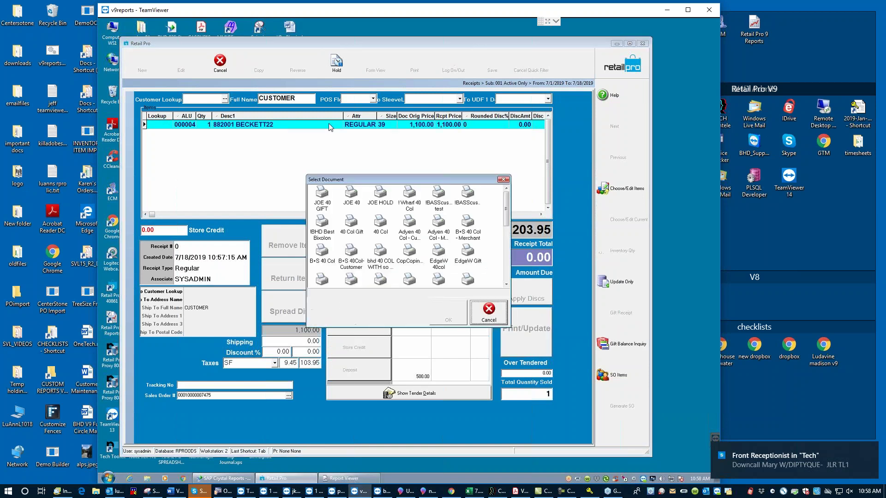
left_click(448, 311)
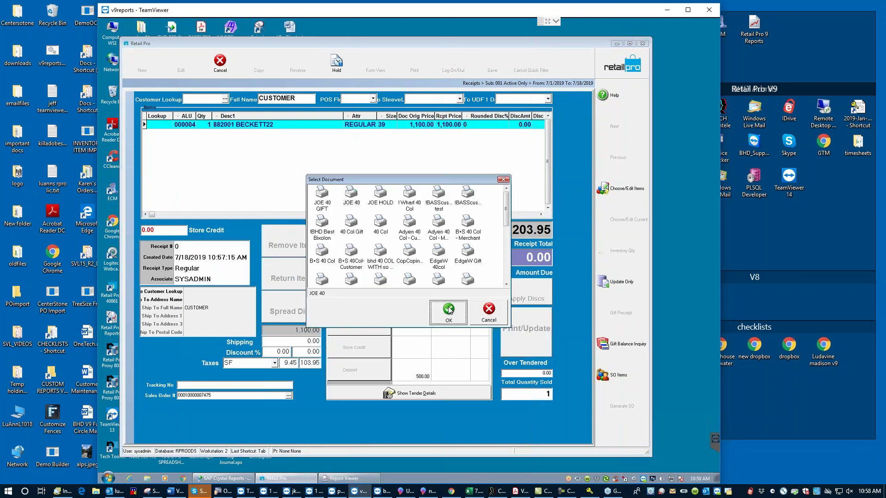
left_click(436, 328)
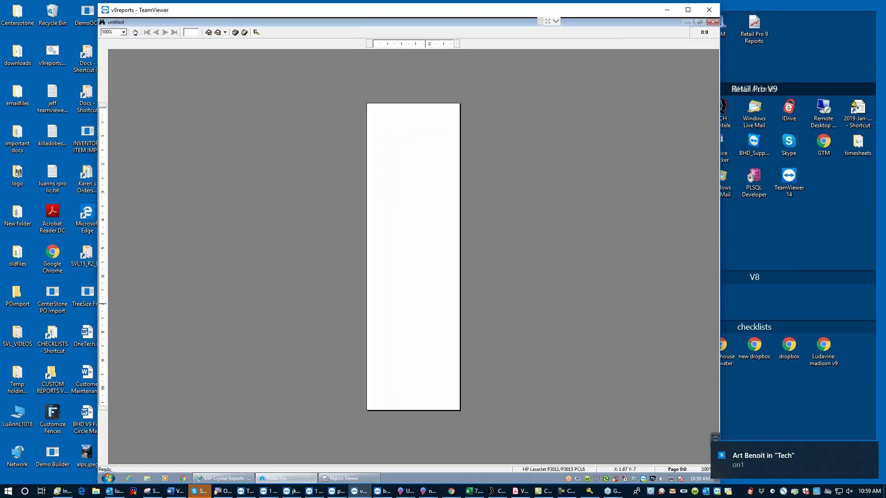
left_click(257, 32)
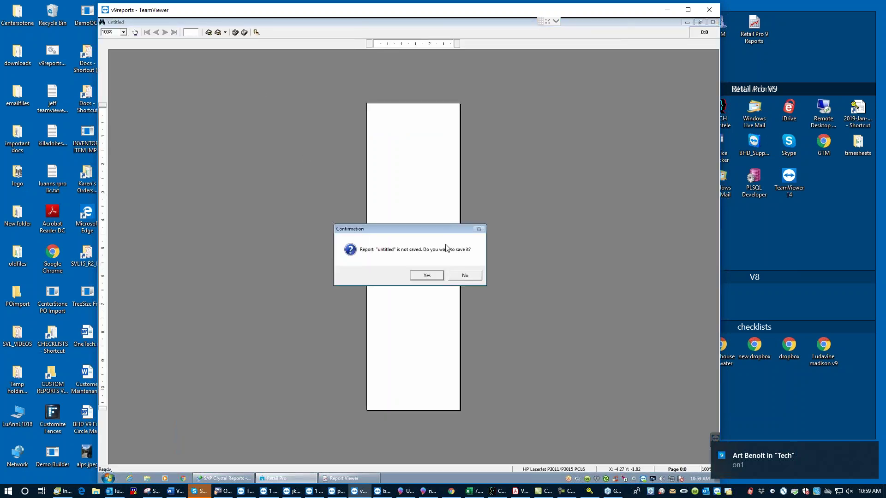
left_click(465, 275)
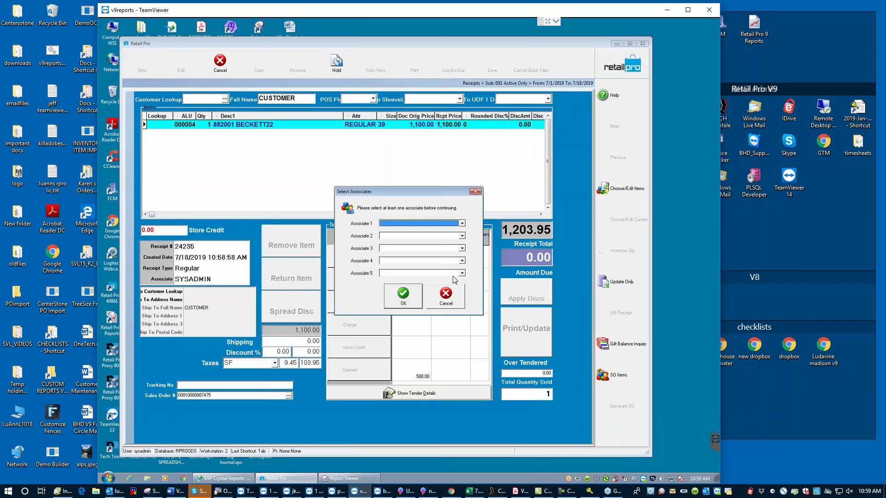
Cancel the blank new receipt, examine the completed receipt in a JOE 40 print preview, and close the preview without saving
left_click(446, 296)
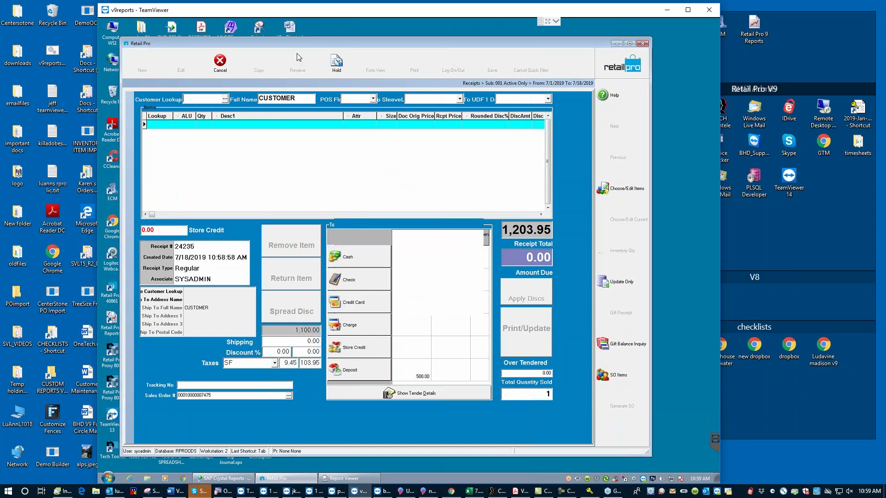
left_click(221, 64)
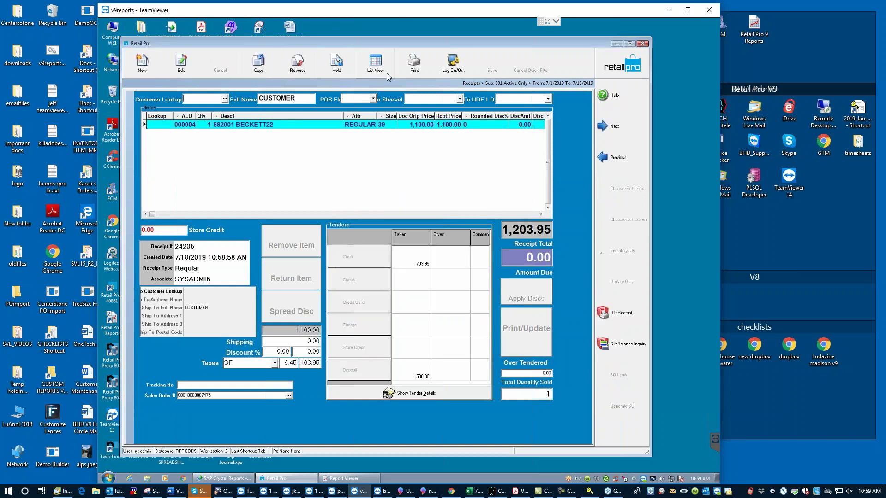
left_click(414, 63)
left_click(355, 198)
left_click(446, 315)
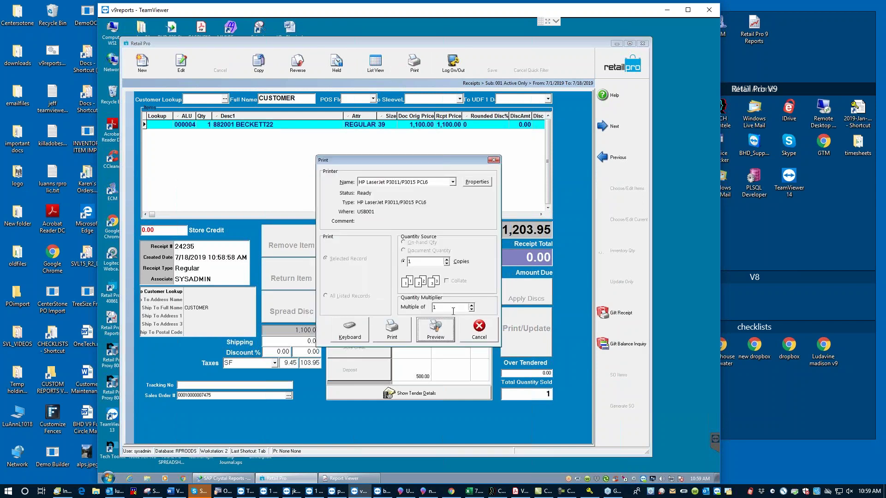
left_click(440, 334)
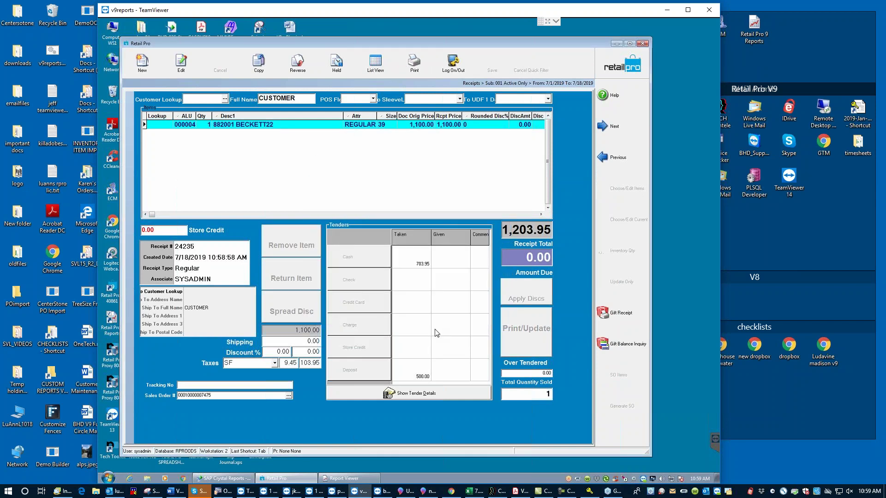
scroll(408, 324, "up", 3)
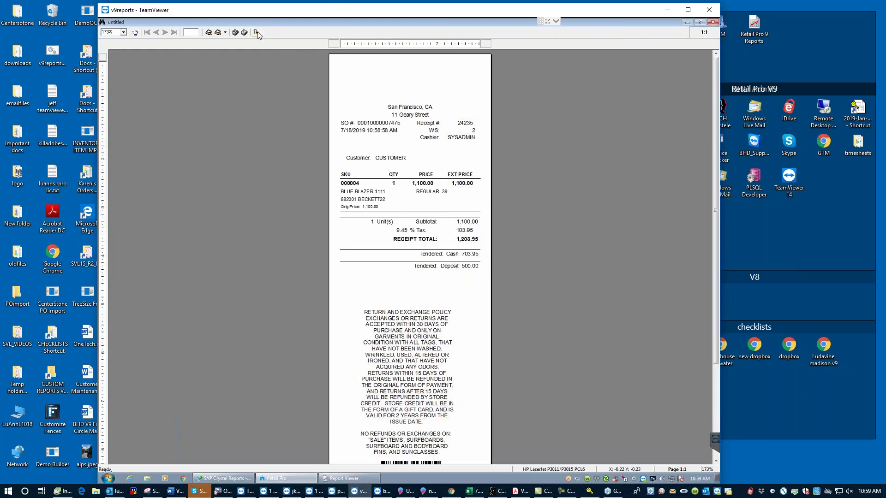
left_click(713, 23)
left_click(475, 275)
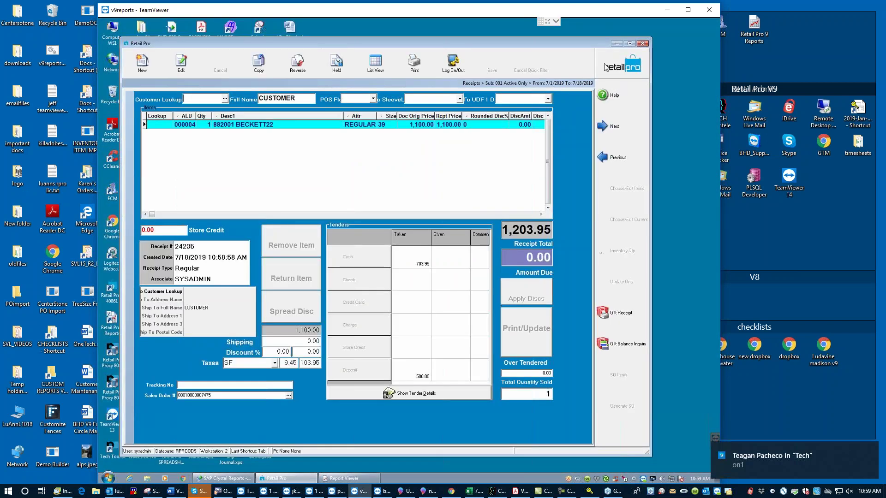
Open the 7/18/2019 layaway in the sales orders and check the sent and due quantities of both items
key("Escape")
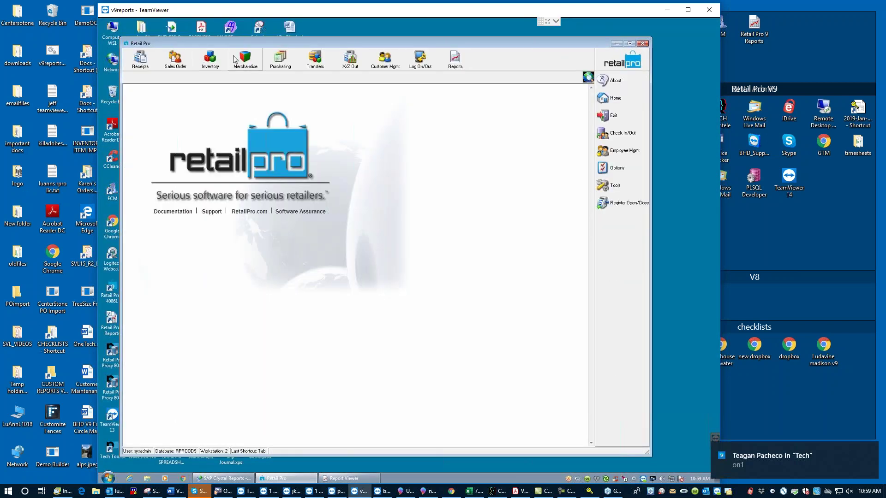
left_click(180, 62)
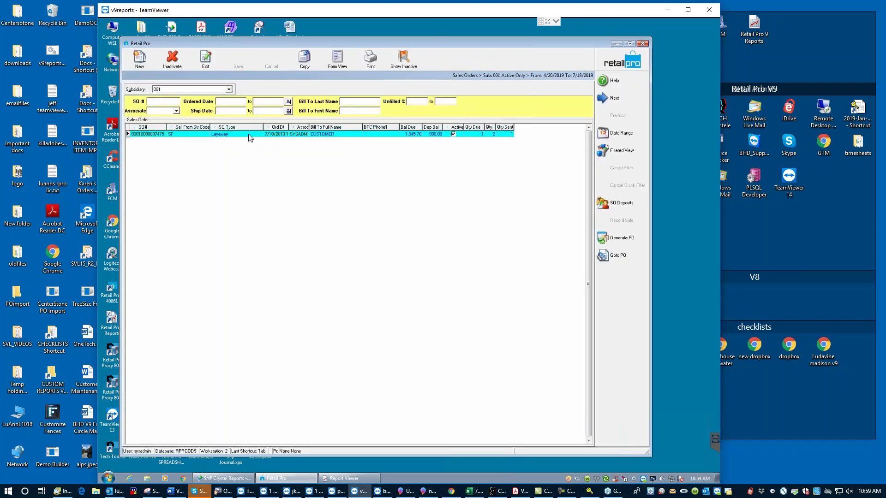
left_click(337, 59)
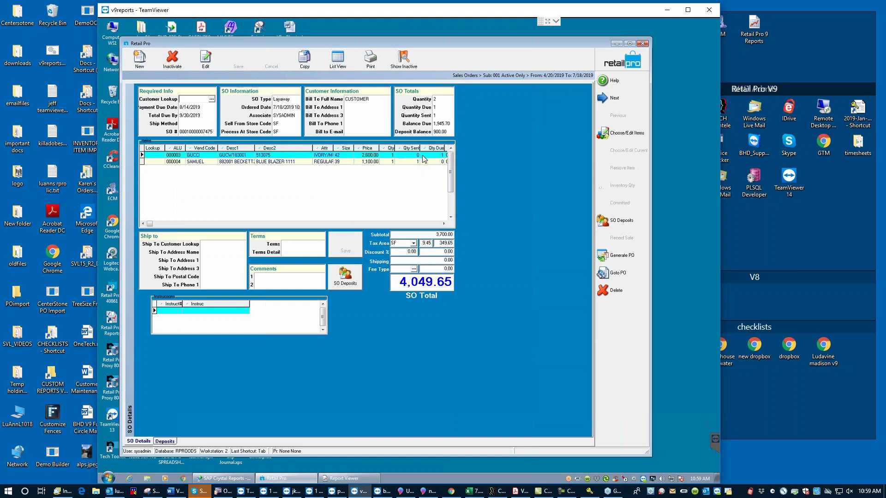
left_click(267, 161)
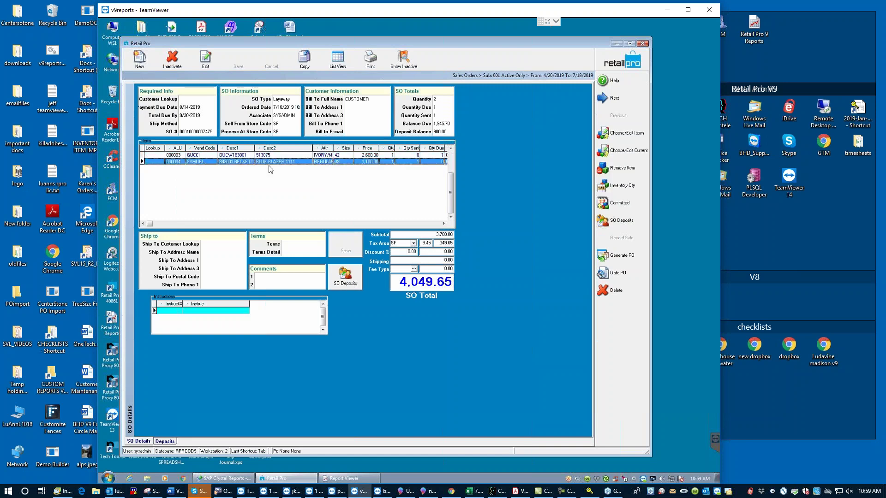
left_click(293, 155)
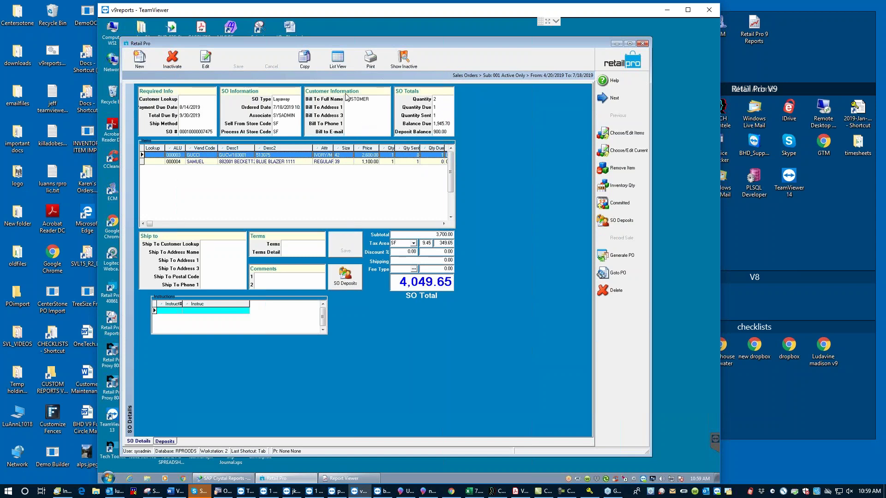
Preview the layaway's printout, examine its balances, item quantities and deposit history, and close it without saving
left_click(371, 60)
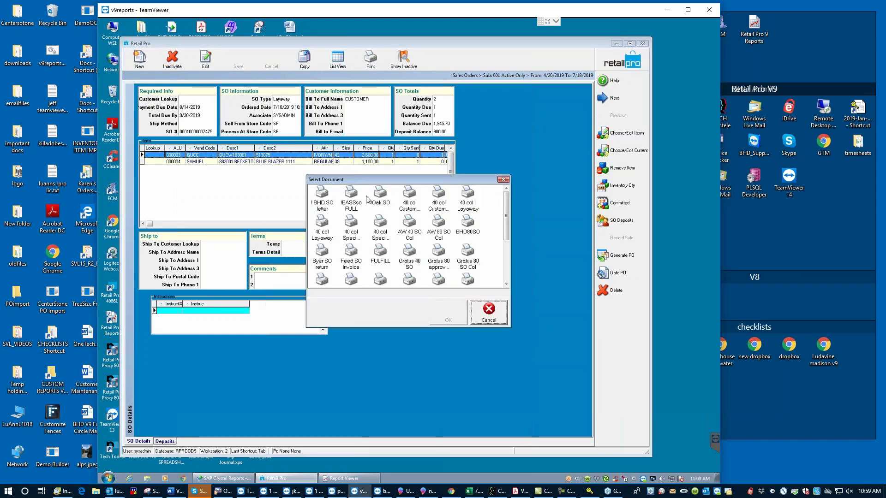
left_click(451, 310)
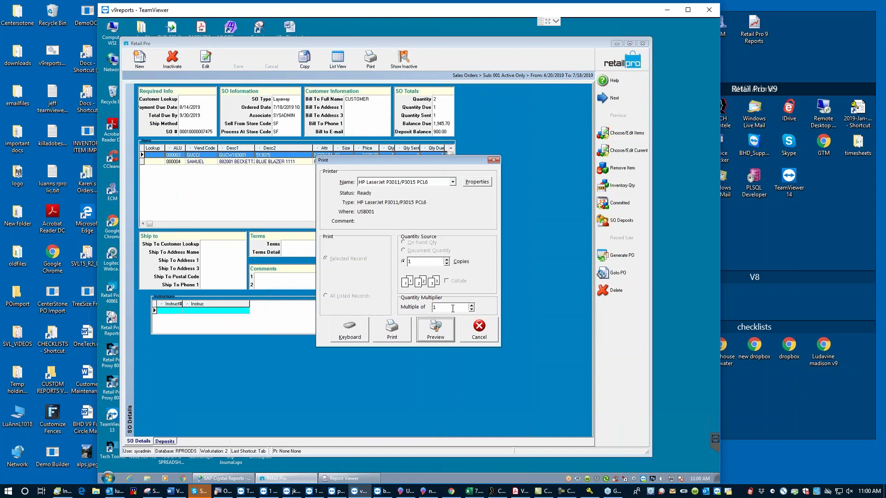
left_click(437, 333)
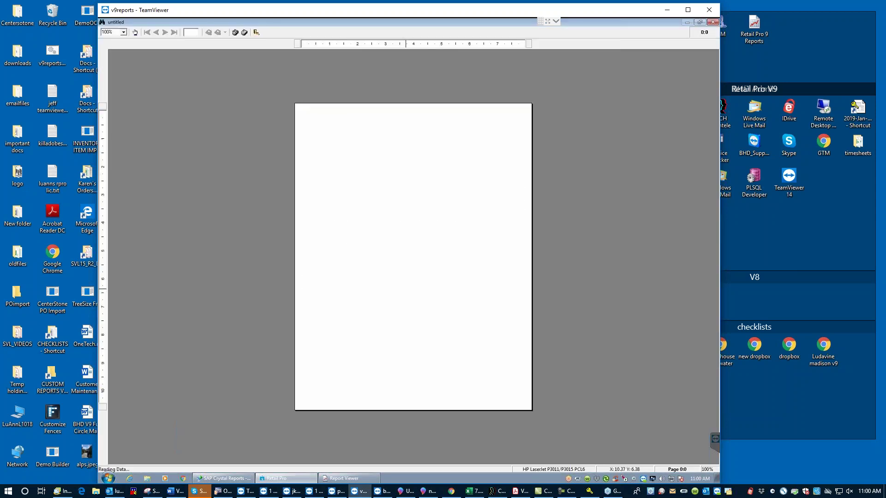
scroll(405, 289, "up", 2)
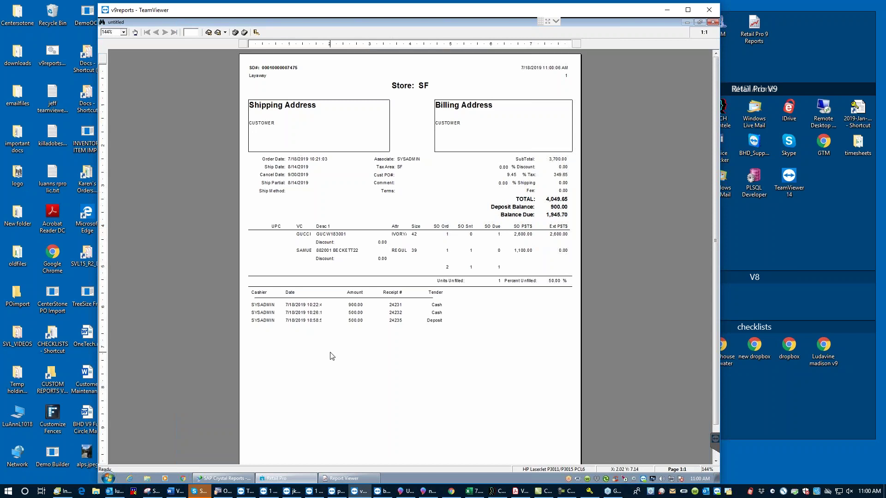
left_click(257, 32)
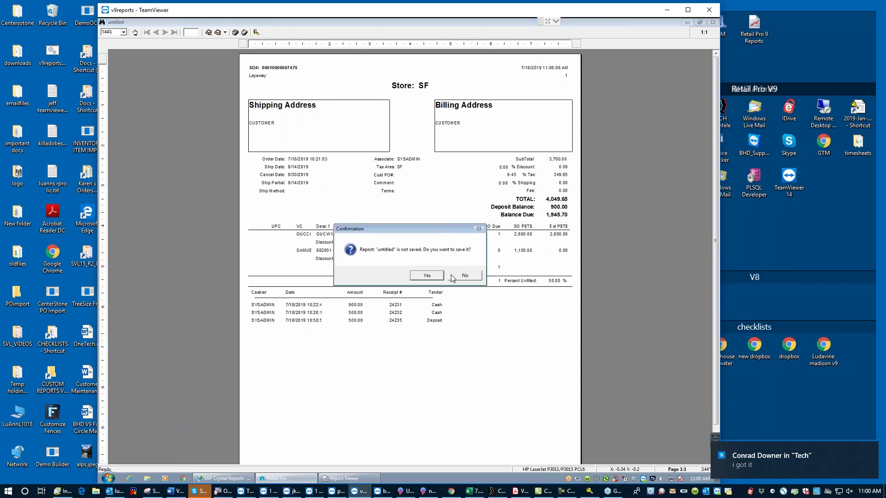
left_click(465, 275)
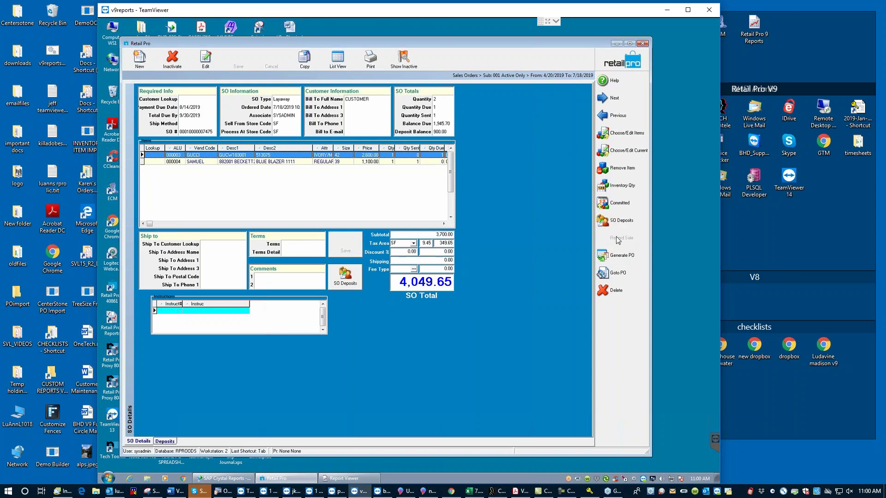
Review the layaway's entry in the sales order list, and switch to the V9 - Sales Orders document in Word
left_click(332, 67)
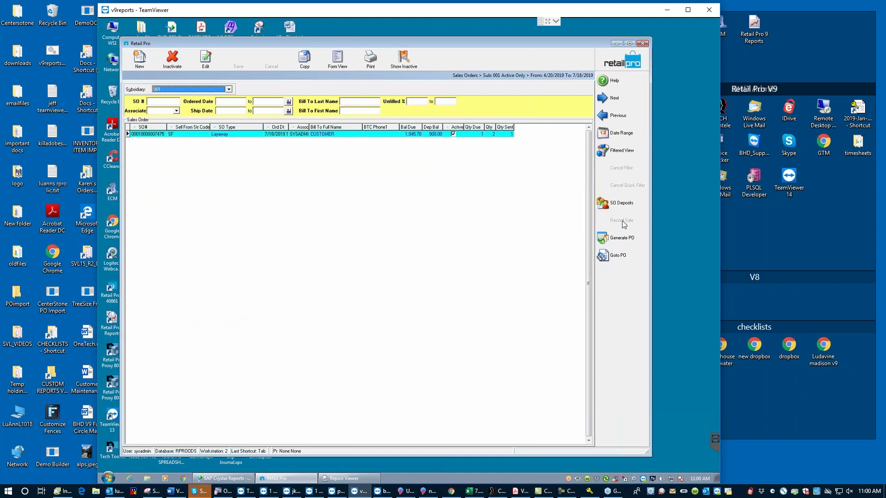
left_click(342, 134)
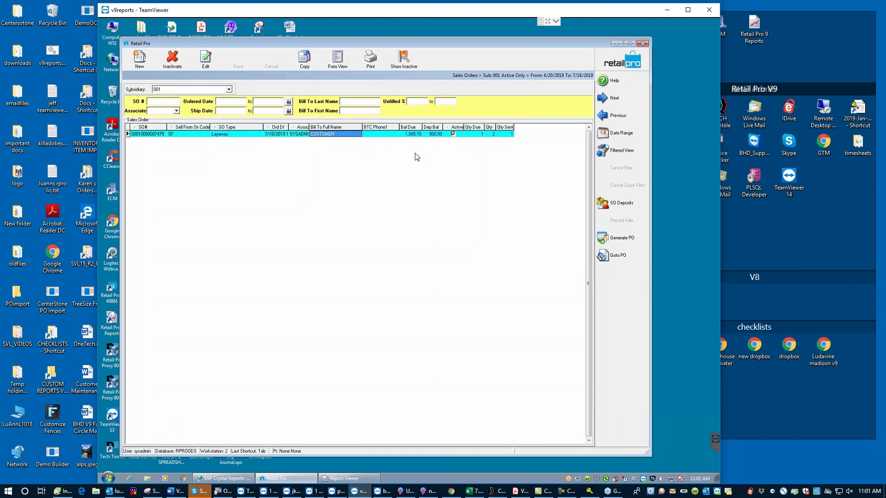
left_click(631, 65)
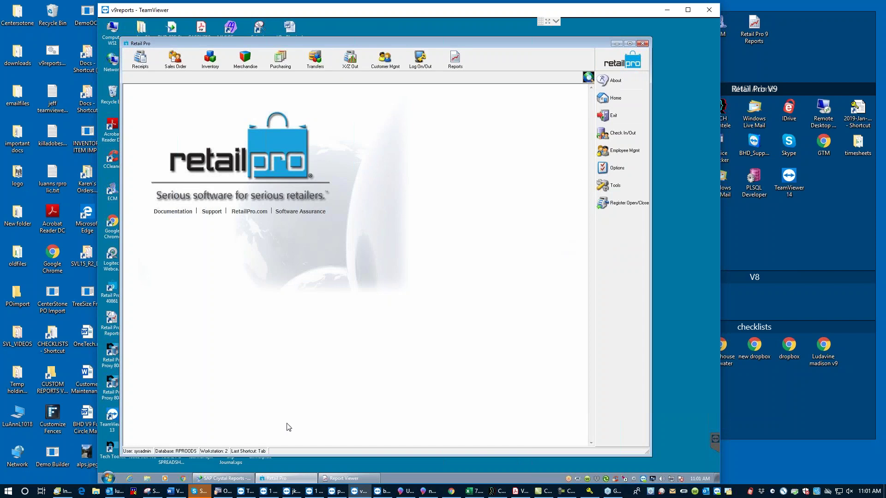
left_click(176, 490)
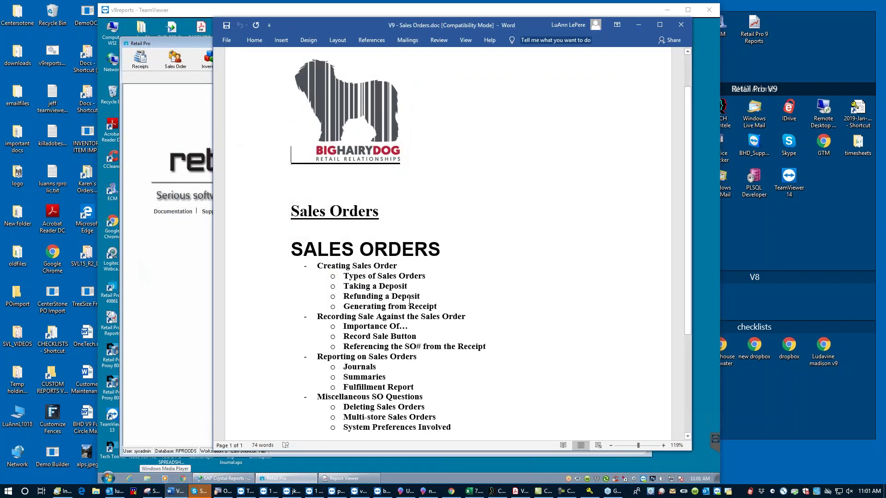
Highlight the "Generating from Receipt" topic in the Word outline, switch back to Retail Pro and check the sales order list
triple_click(447, 309)
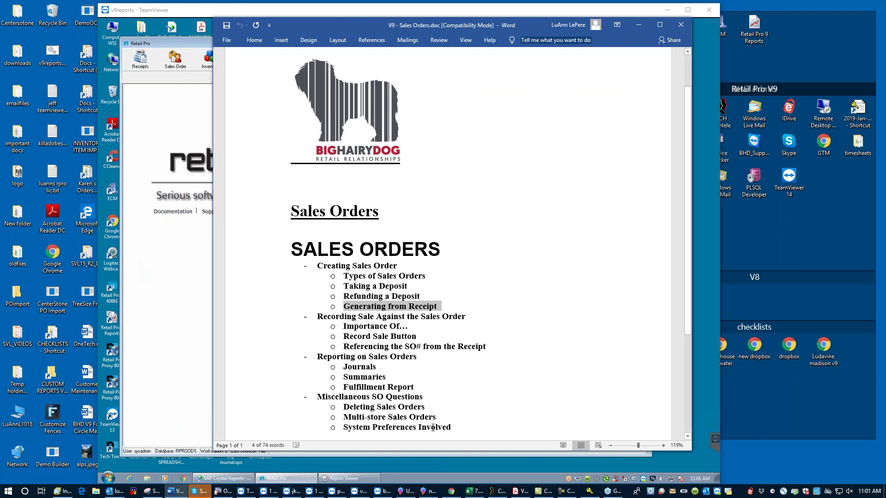
left_click(638, 25)
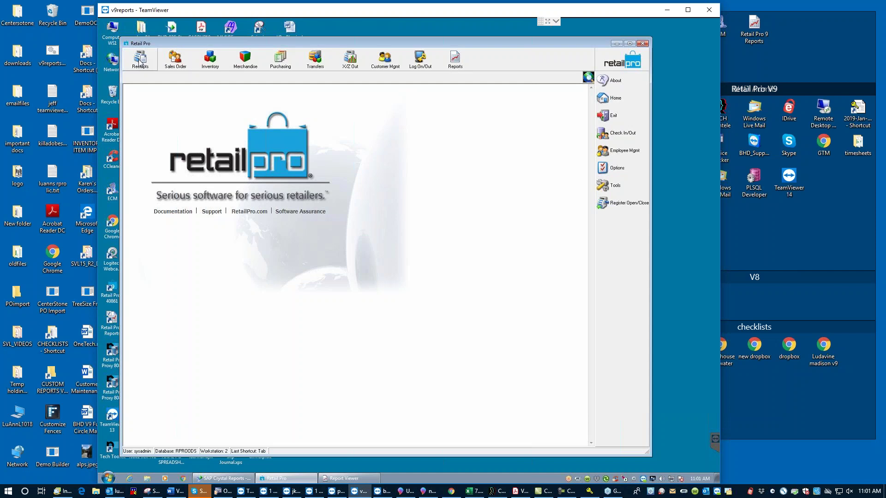
left_click(176, 62)
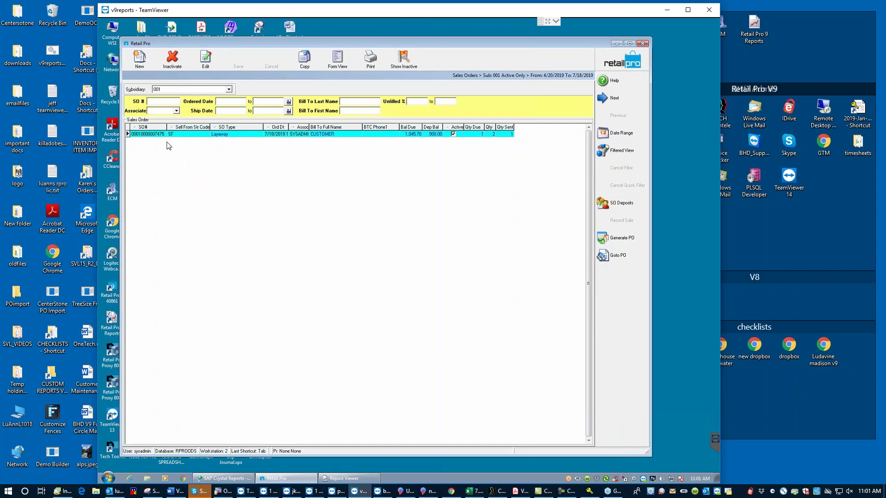
left_click(624, 59)
Create a new receipt from the receipts list and assign an employee as Associate 1
left_click(140, 59)
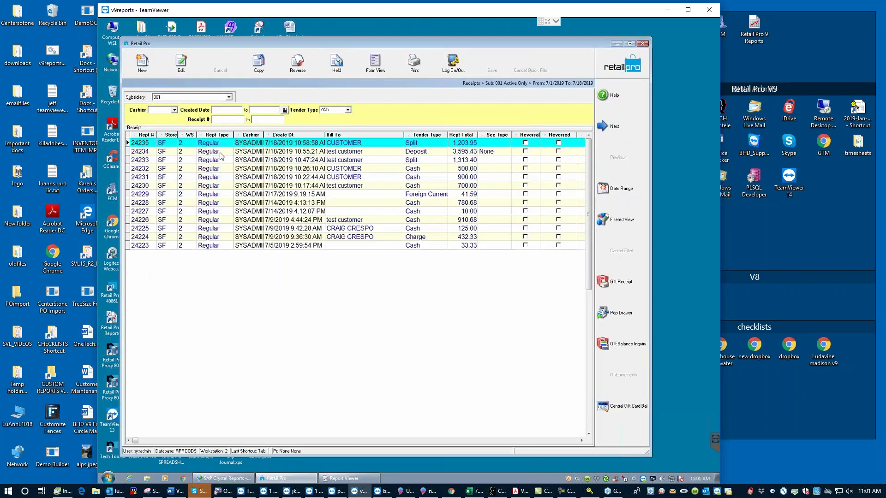
left_click(142, 63)
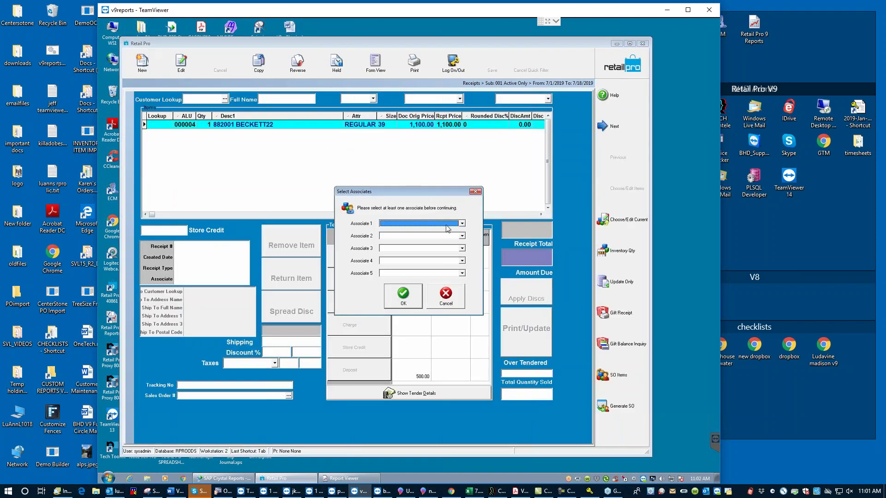
left_click(462, 224)
left_click(395, 246)
left_click(403, 295)
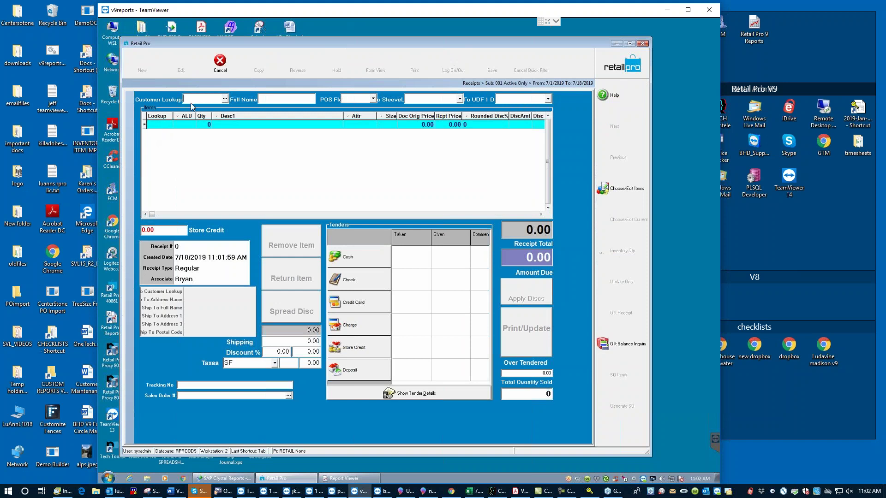
Look up items with *1, add J87701 size 9.0 (ALU 013824) to the receipt and set its quantity to 5
left_click(161, 126)
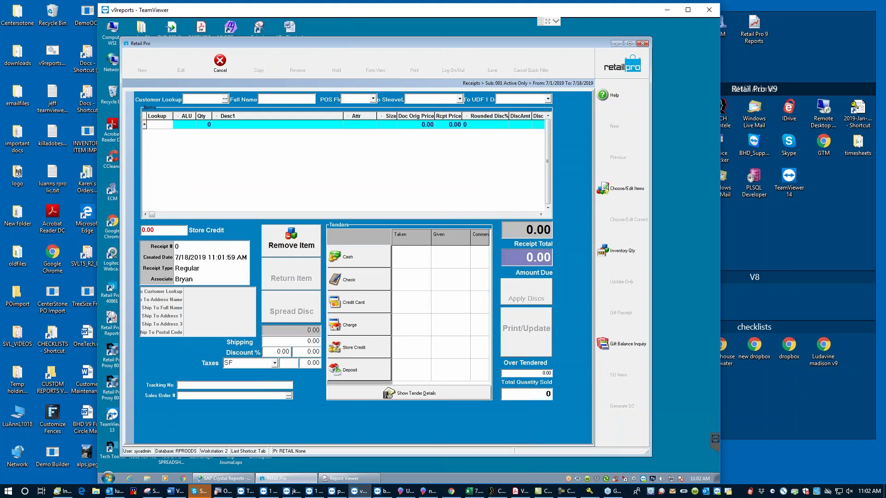
type("*1")
key("Return")
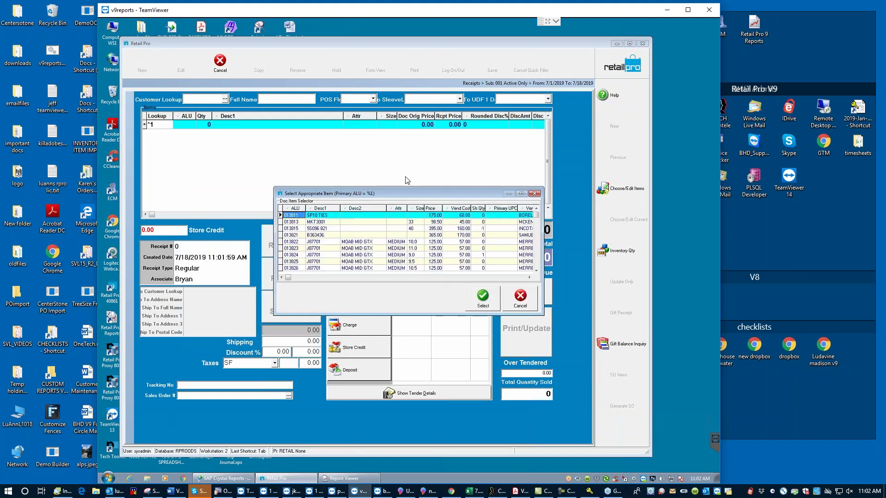
left_click(444, 255)
left_click(484, 305)
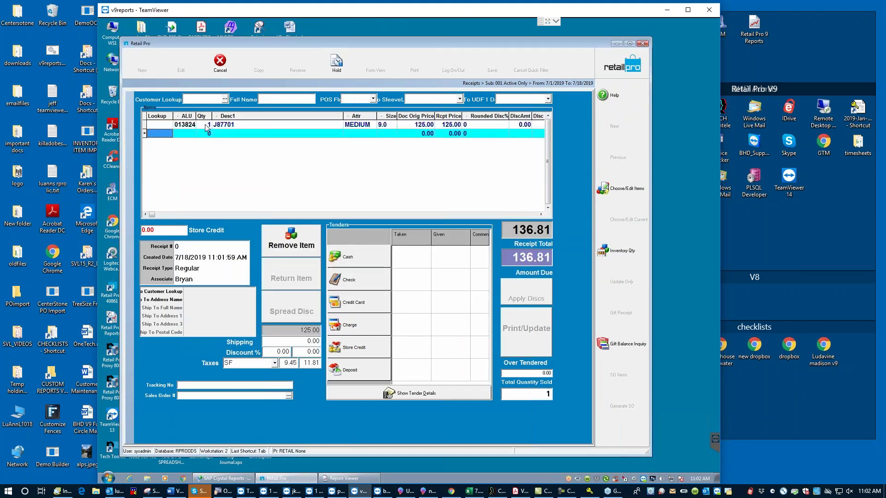
left_click(206, 126)
type("5")
key("Tab")
key("Down")
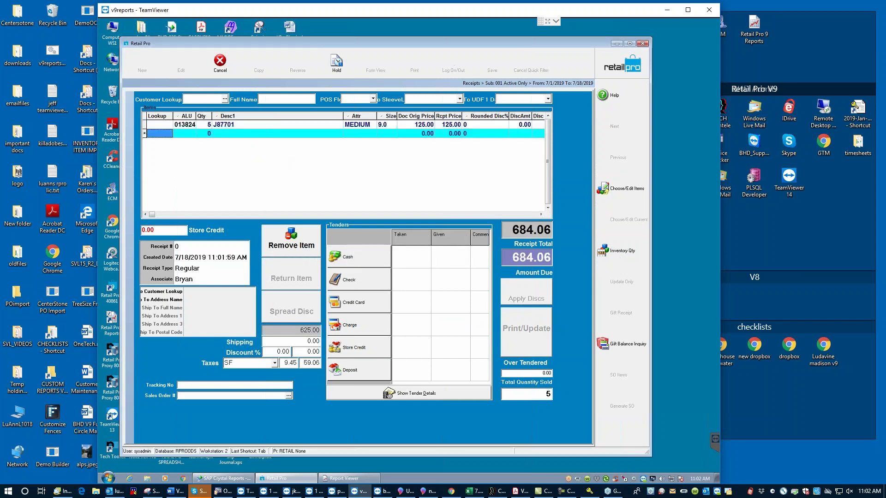
Add item 013825 (J87701 size 9.5) to the receipt and set its quantity to 5
type("013825")
key("Return")
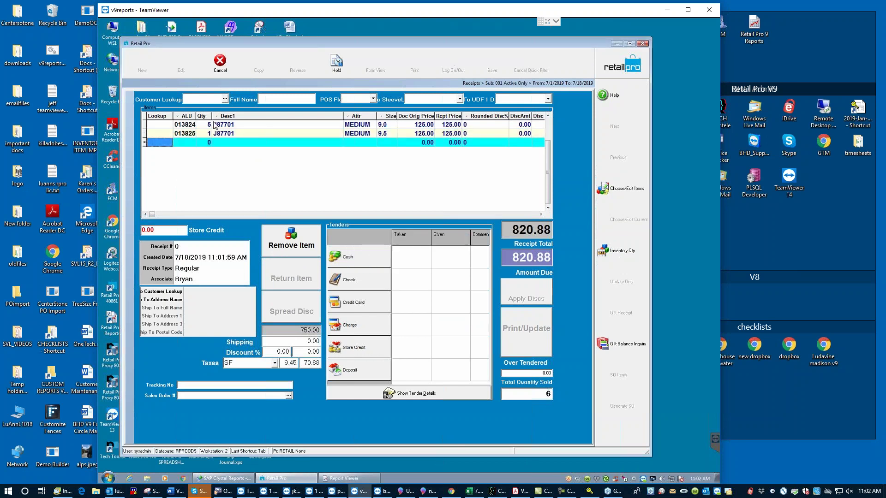
left_click(203, 134)
type("5")
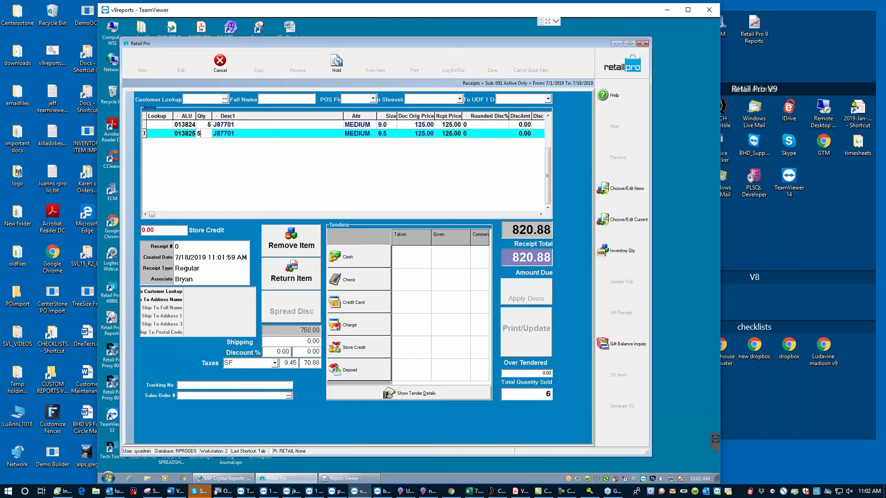
key("Return")
left_click(272, 134)
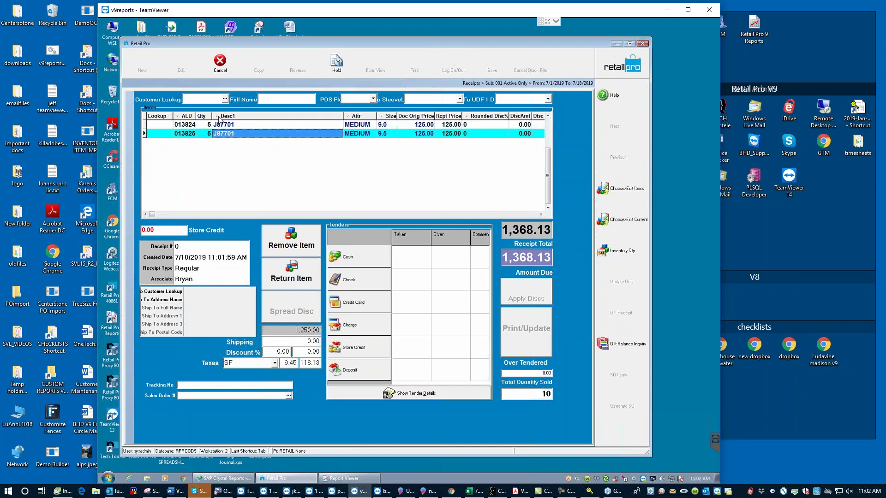
left_click(276, 135)
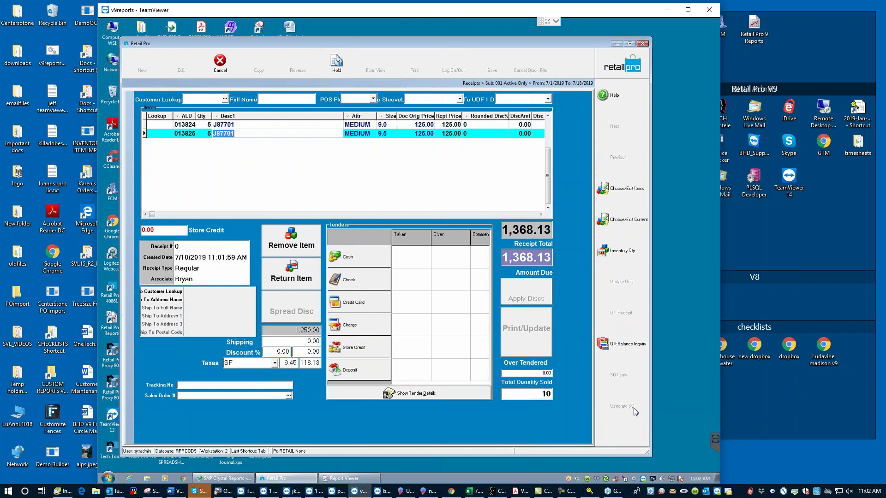
Look up the test customer and assign that record to the receipt
left_click(188, 98)
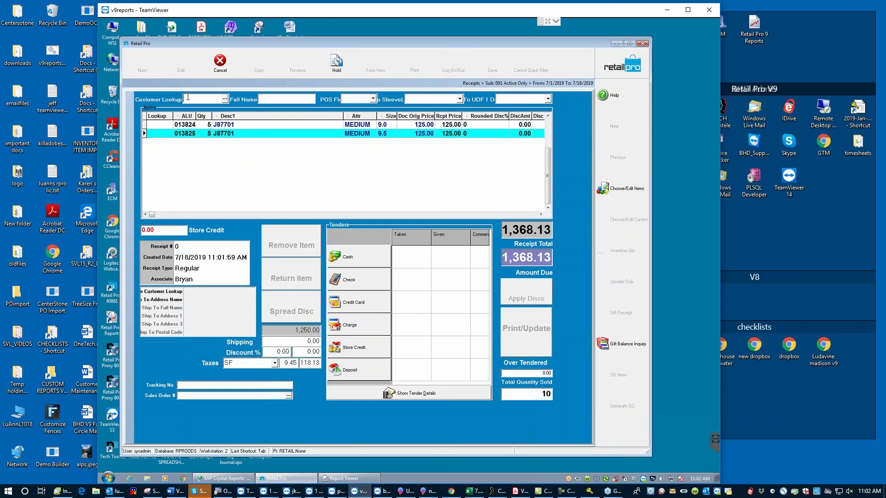
type("cusotmer")
key("BackSpace")
key("BackSpace")
key("BackSpace")
key("BackSpace")
key("BackSpace")
type("tome")
key("Return")
left_click(340, 241)
left_click(477, 315)
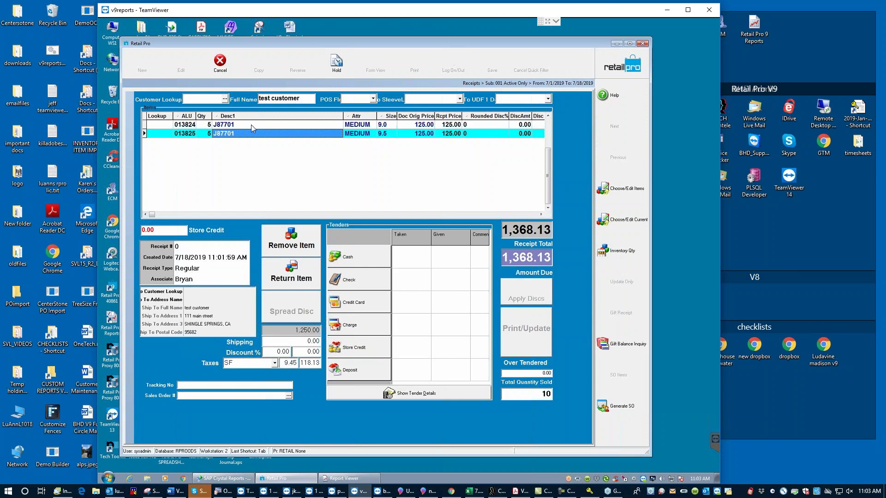
Check both item quantities and generate a Layaway sales order from the receipt, discarding the receipt itself
left_click(206, 125)
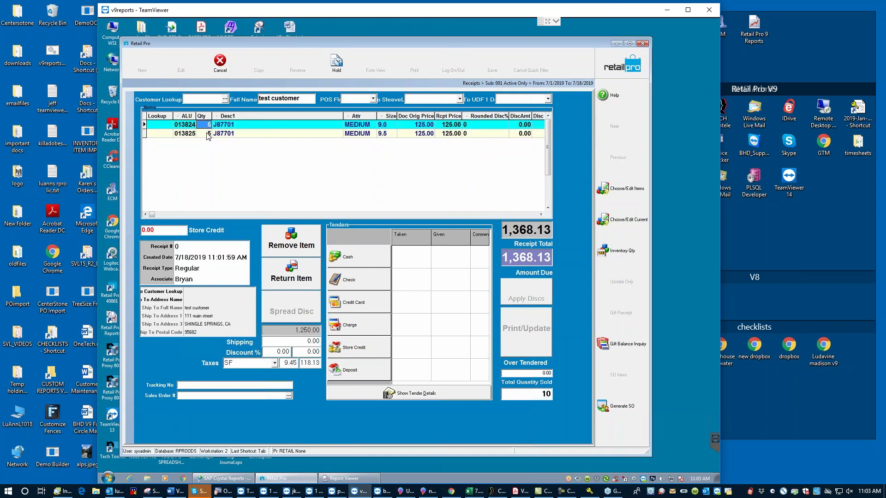
left_click(207, 134)
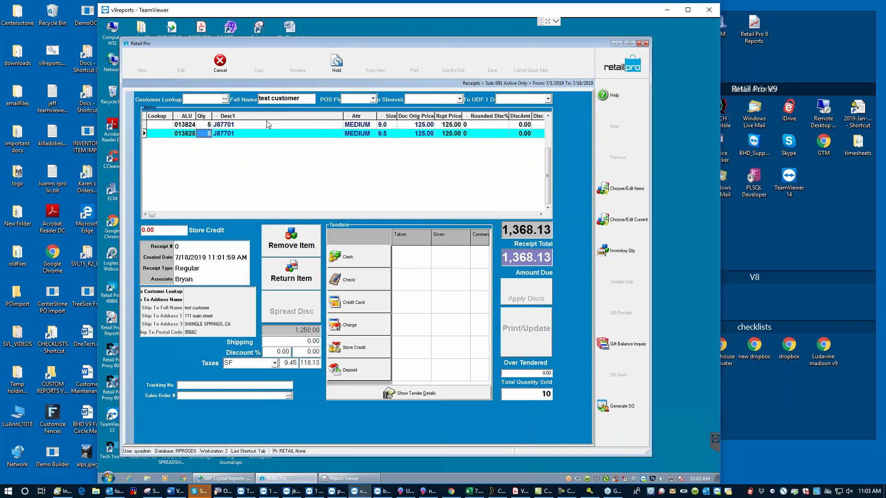
left_click(632, 407)
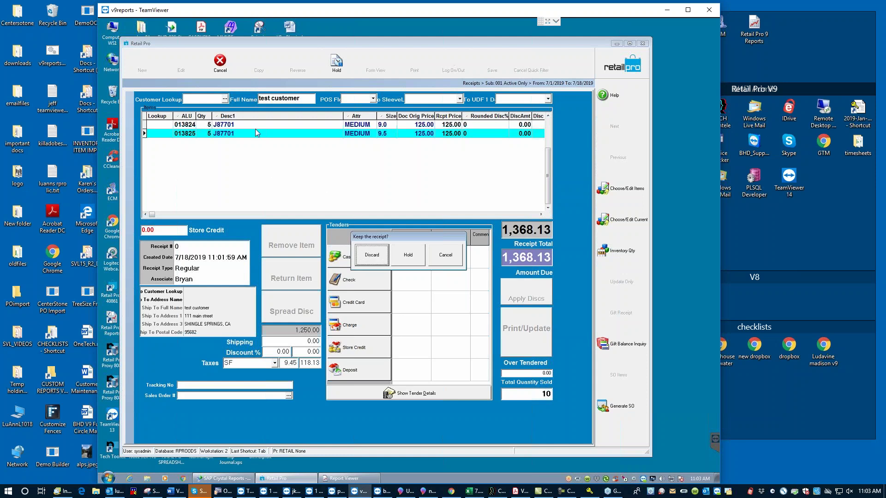
left_click(373, 257)
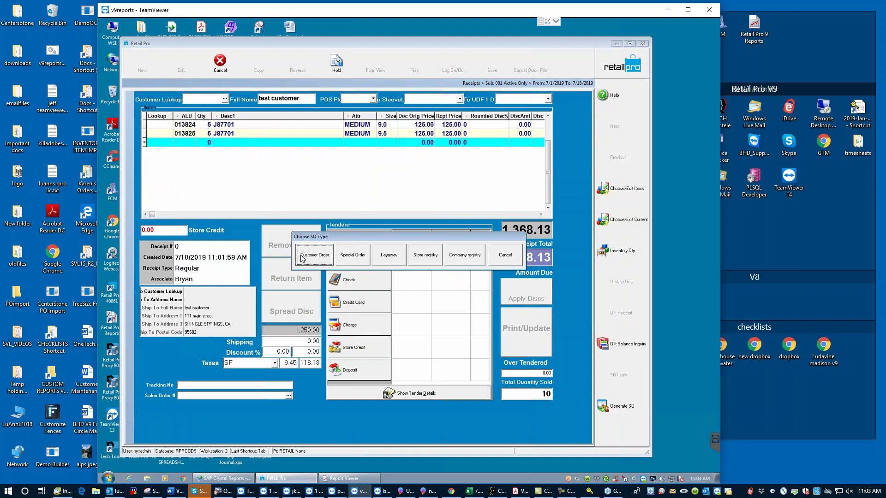
left_click(393, 257)
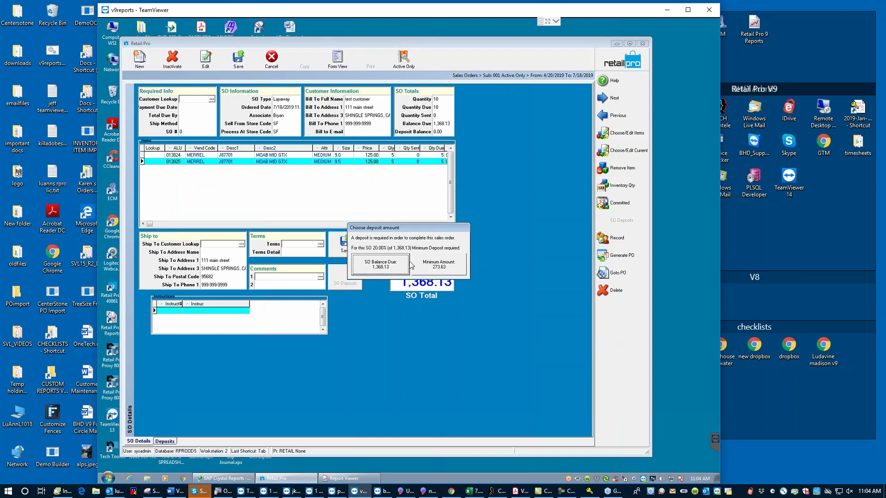
Start from the minimum deposit, set the amount to 300, tender it in cash and update the layaway without printing the deposit
left_click(438, 266)
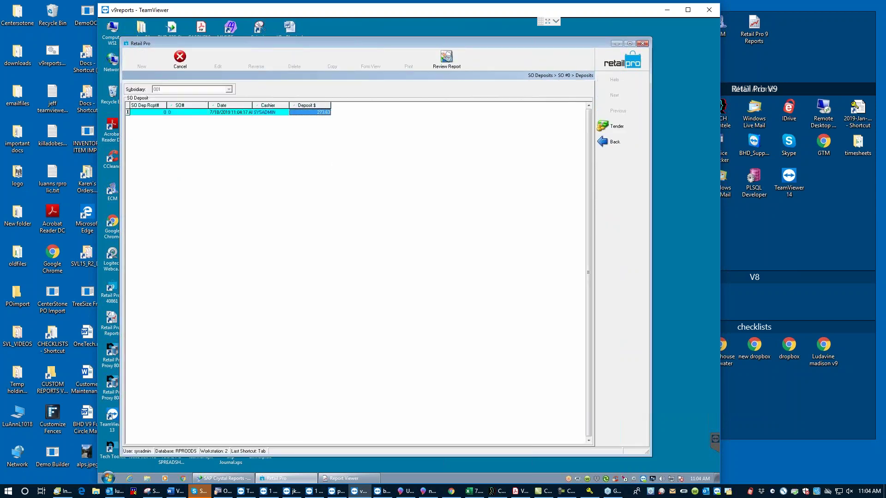
type("300")
left_click(611, 126)
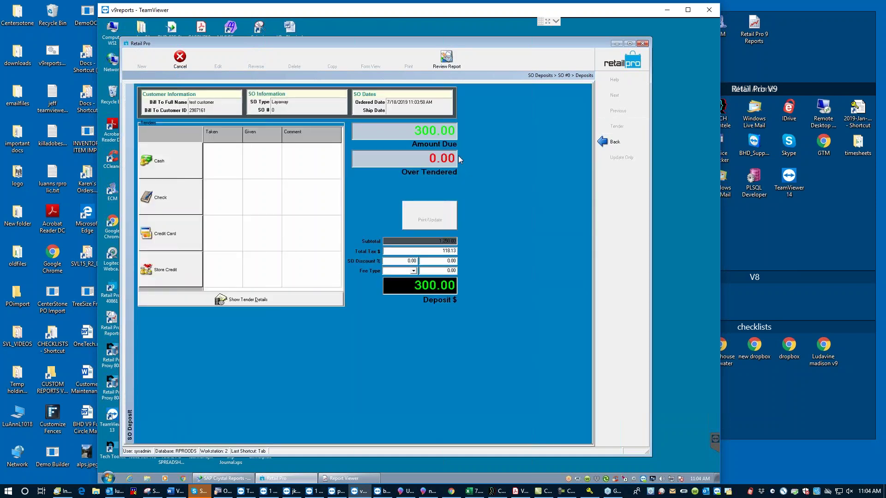
left_click(182, 170)
left_click(386, 261)
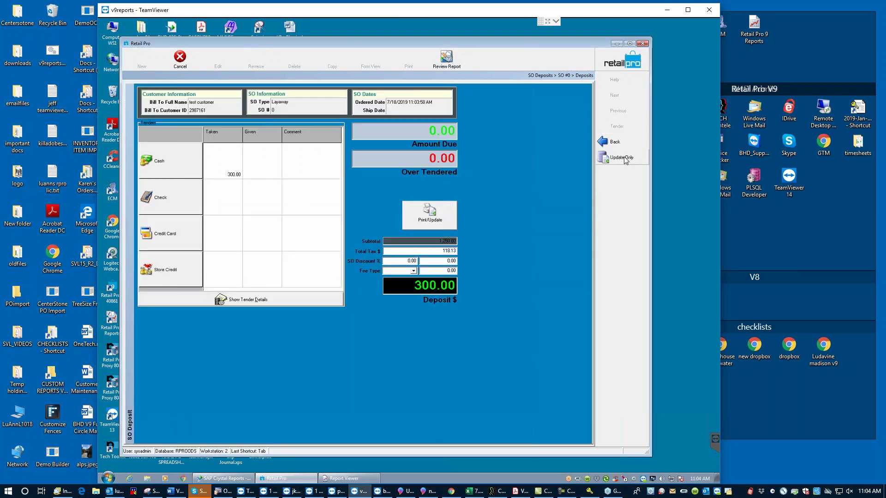
left_click(628, 159)
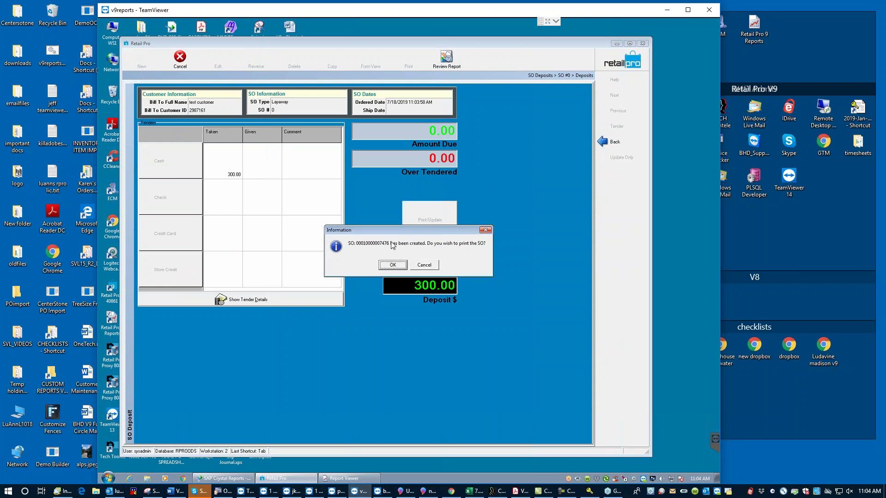
Preview the new sales order with the !BHD SO letter design, examine its balances, items and deposit, and close the preview
left_click(392, 266)
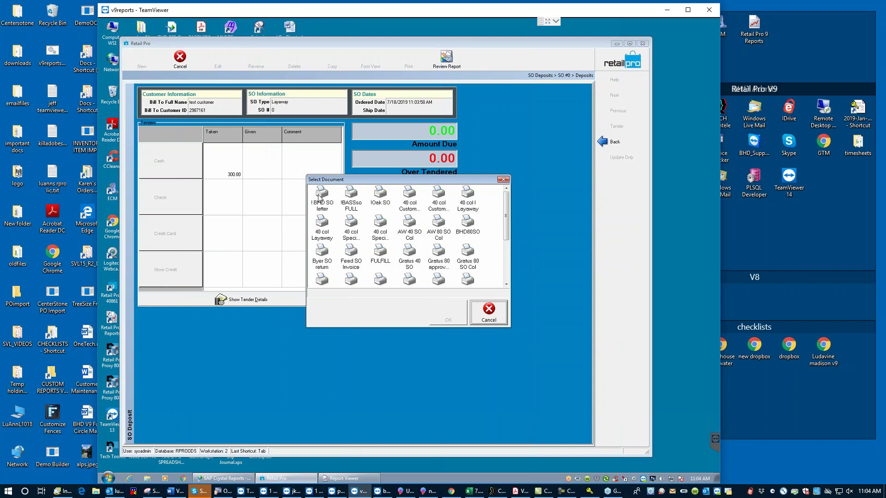
left_click(321, 196)
left_click(452, 313)
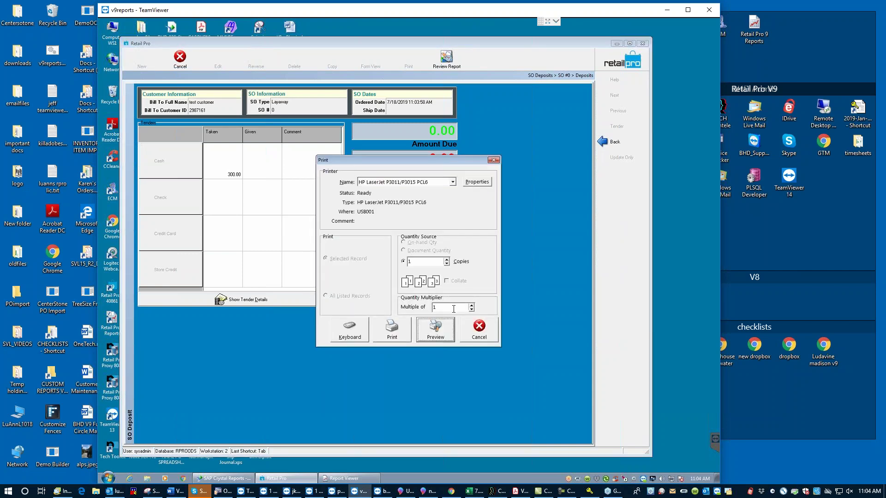
left_click(436, 329)
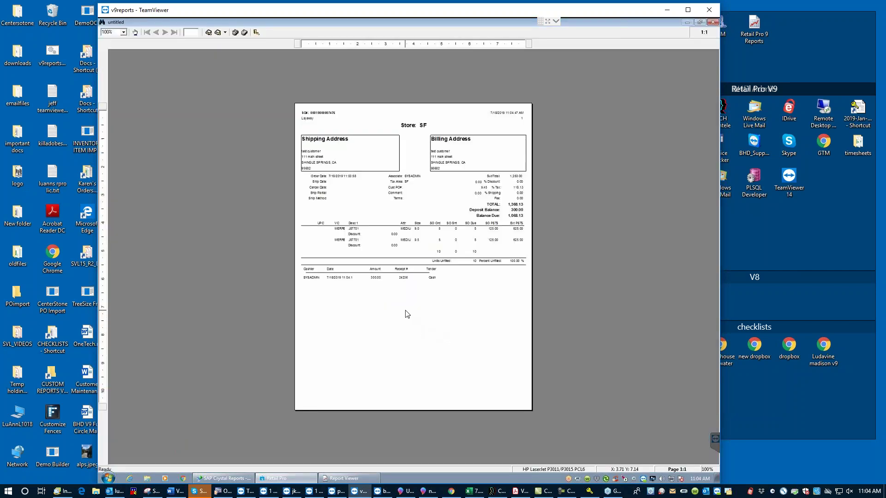
left_click(407, 314)
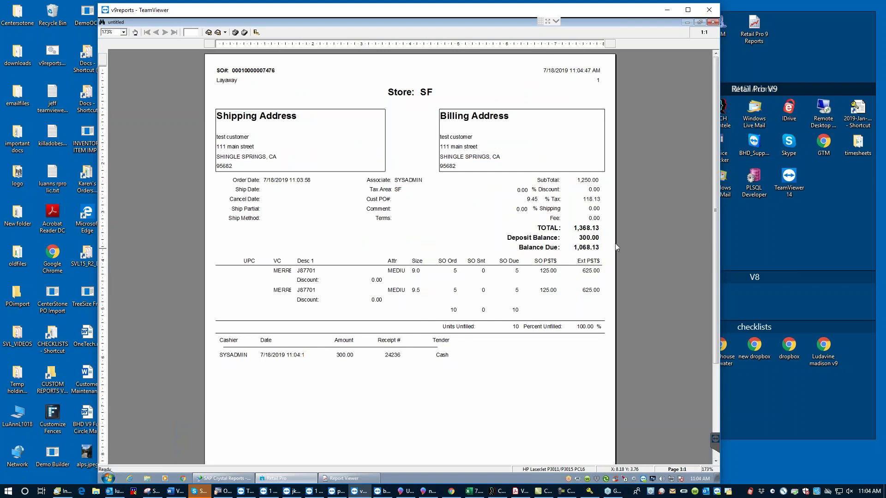
left_click(256, 32)
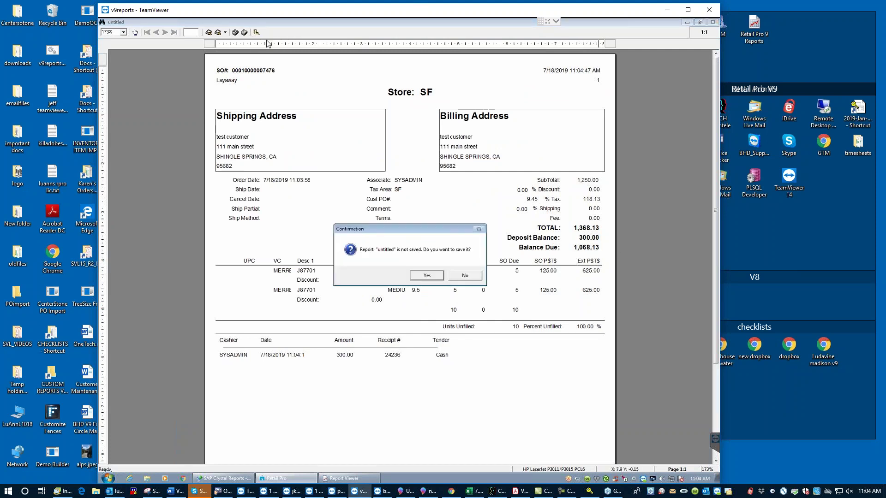
left_click(427, 275)
left_click(432, 292)
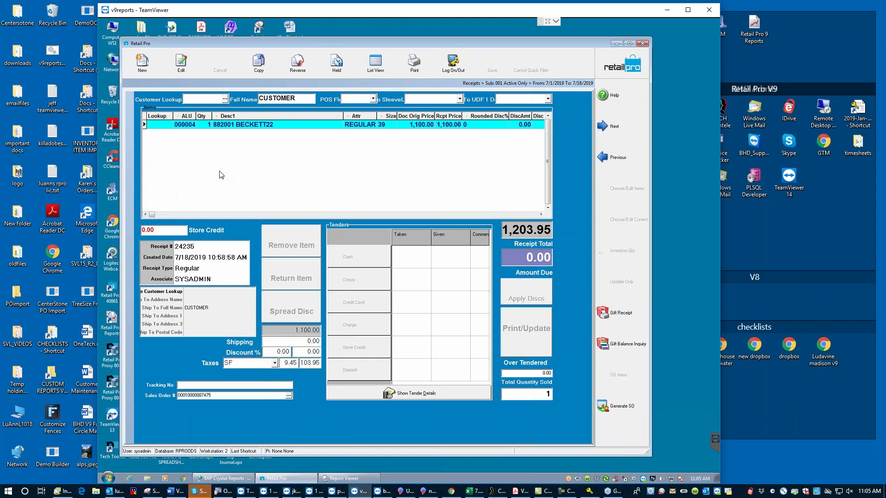
Leave the receipts, open the test customer's new layaway in the sales orders for editing and review both J87701 items
double_click(305, 98)
left_click(623, 65)
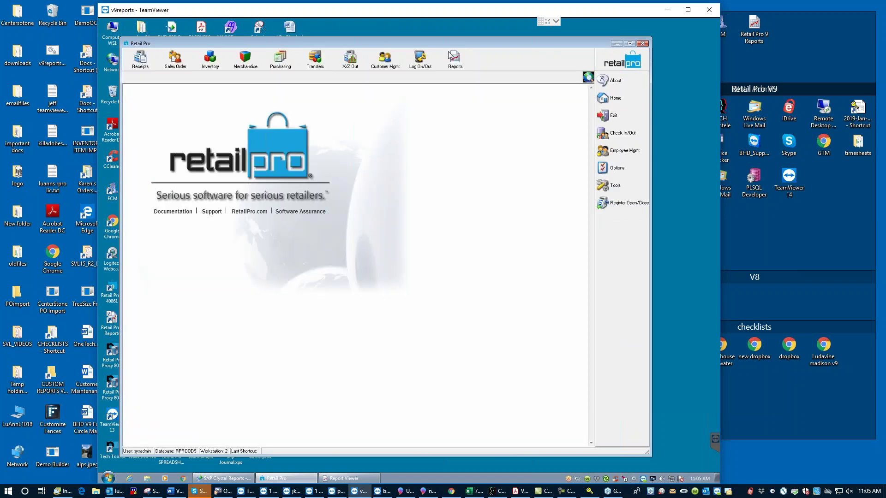
left_click(175, 59)
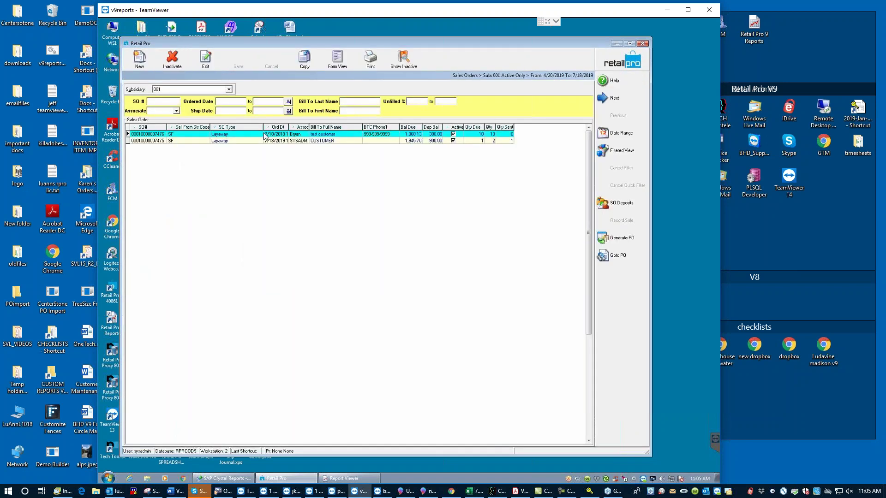
left_click(239, 134)
left_click(206, 60)
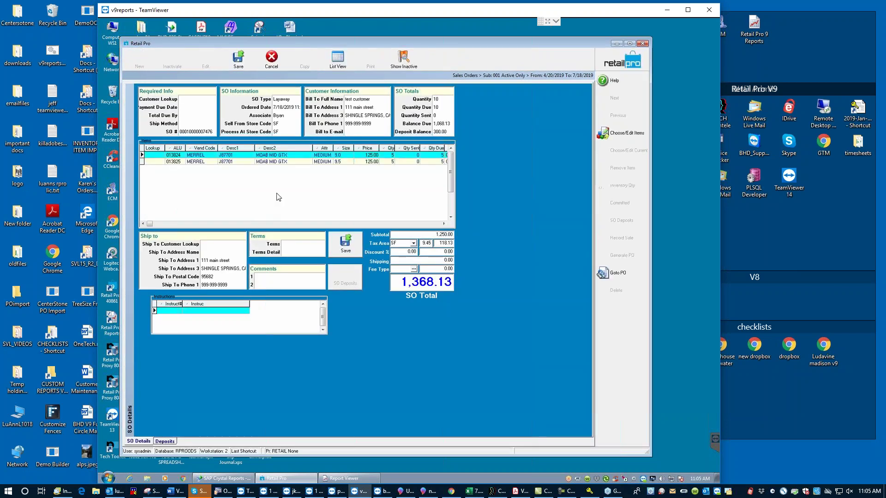
left_click(245, 162)
left_click(238, 156)
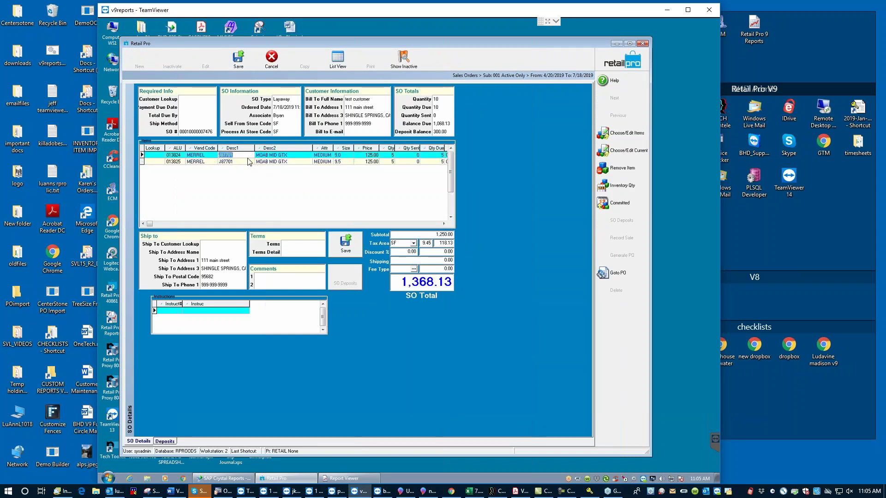
Set the layaway's size 9.5 item quantity to 4 and the size 9.0 item quantity to 1
key("Down")
key("Down")
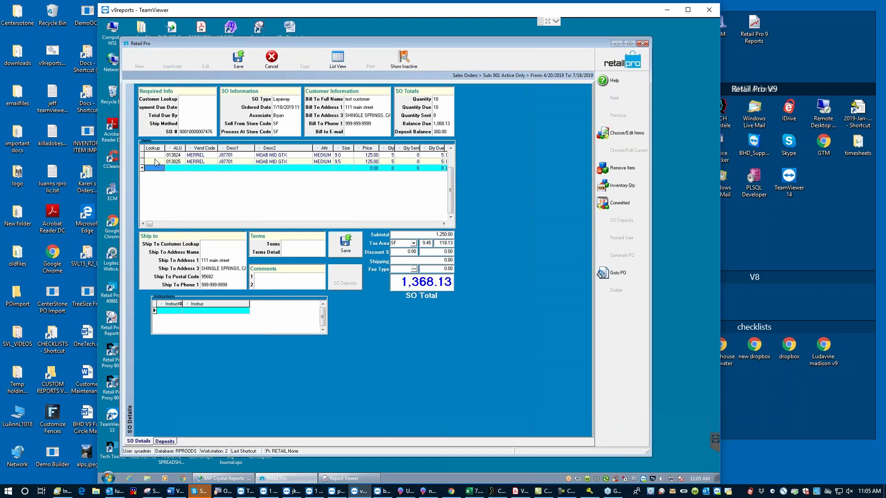
left_click(387, 162)
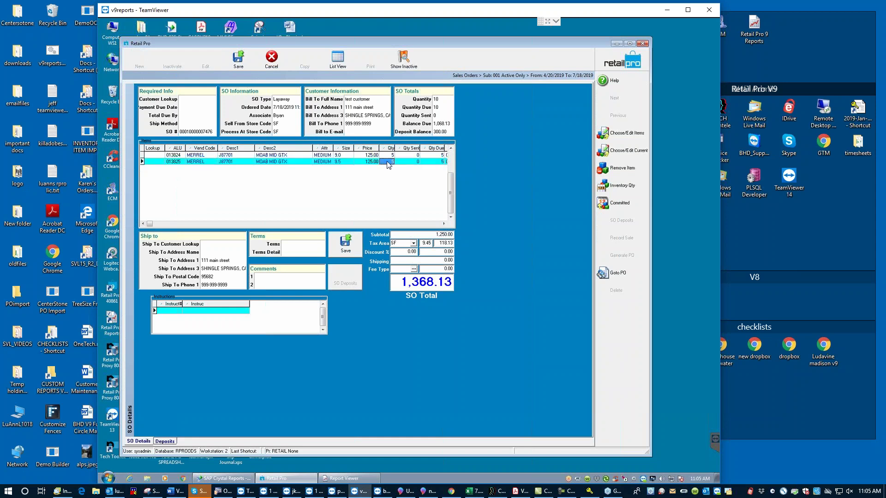
type("4")
key("Down")
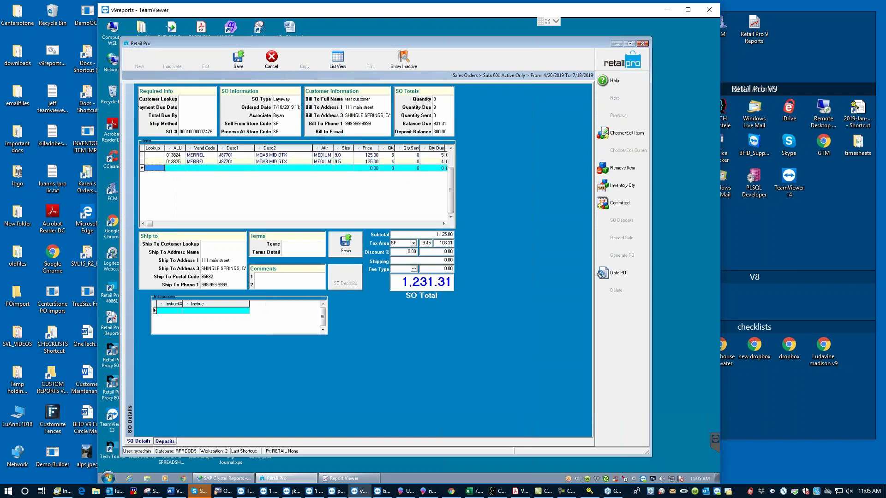
left_click(389, 155)
type("1")
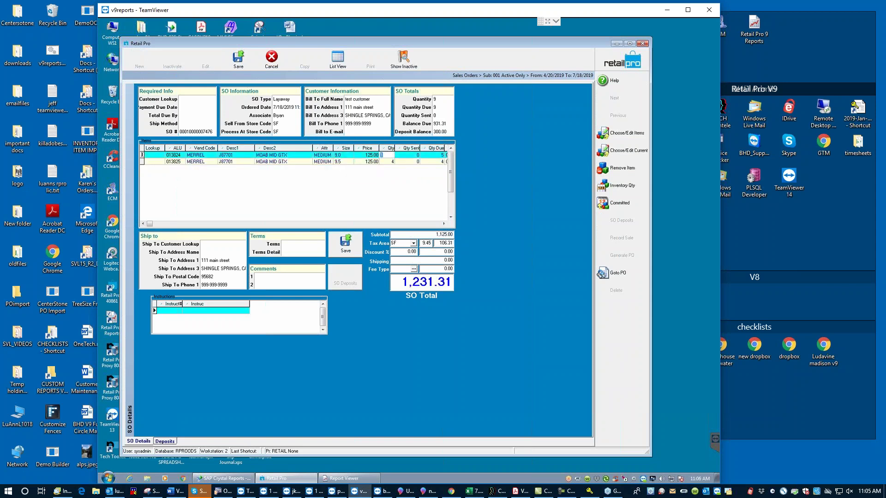
key("Down")
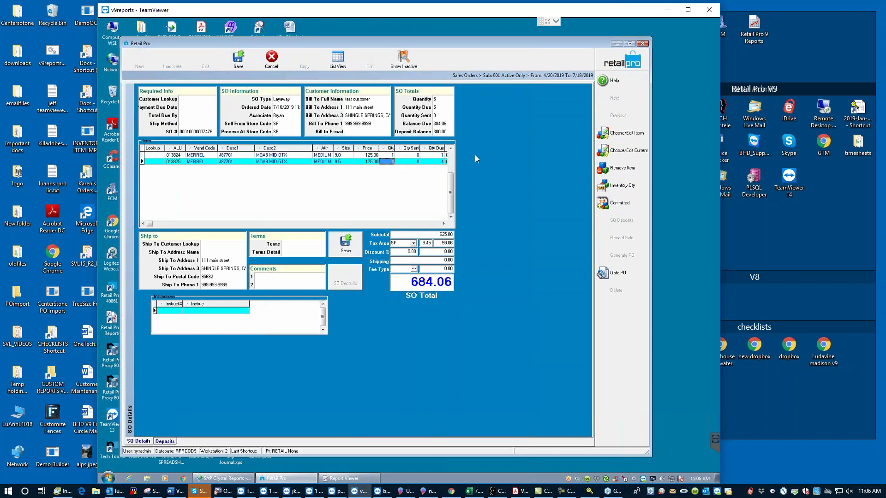
Remove the size 9.0 item from the layaway, save the order and leave the sales orders
left_click(155, 155)
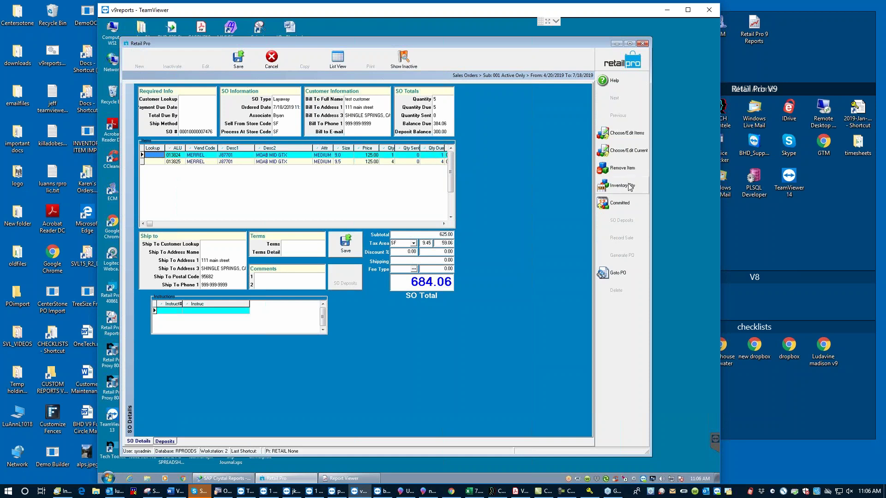
left_click(629, 169)
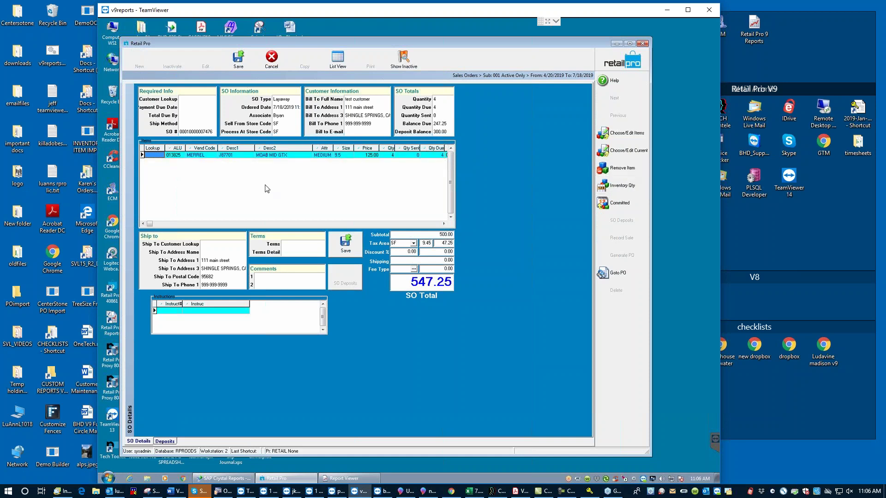
left_click(237, 59)
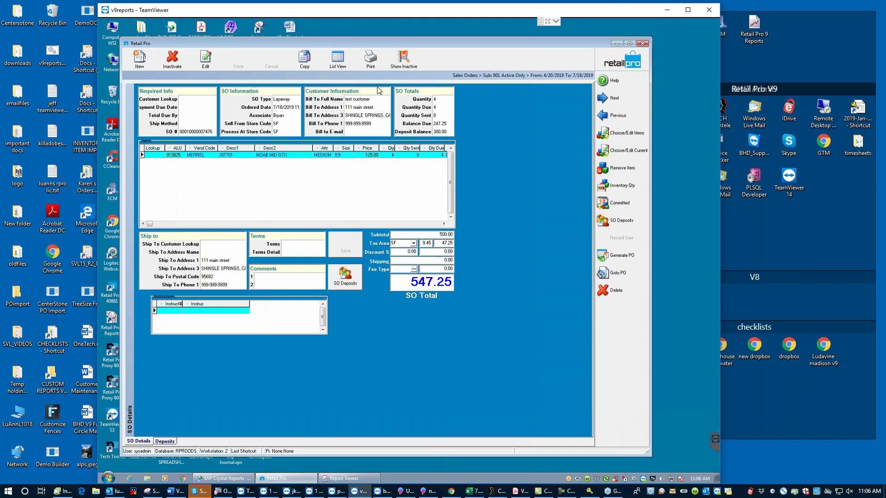
left_click(634, 58)
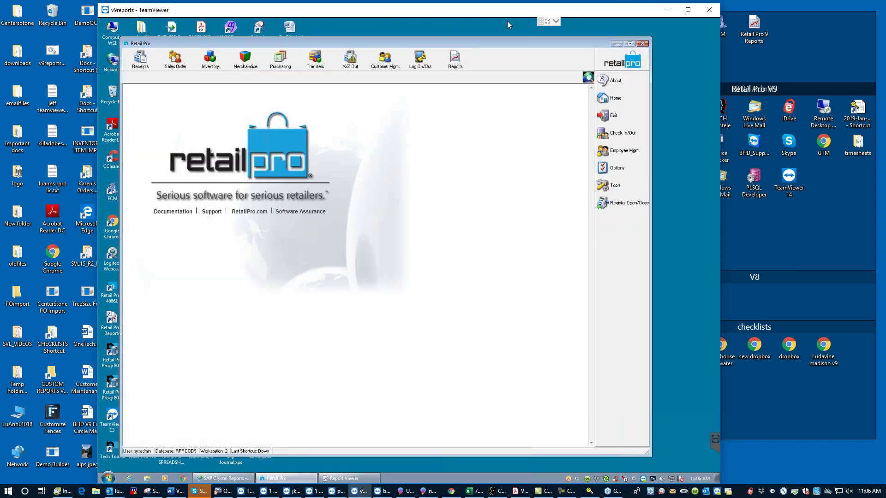
Open the receipts, examine the 500.00 cash receipt's tender and linked sales order, and return to the receipt list
left_click(140, 63)
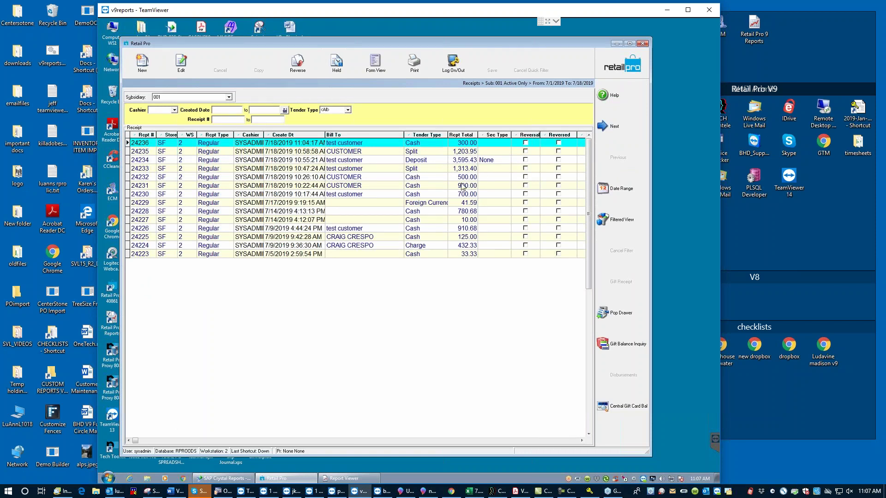
left_click(361, 177)
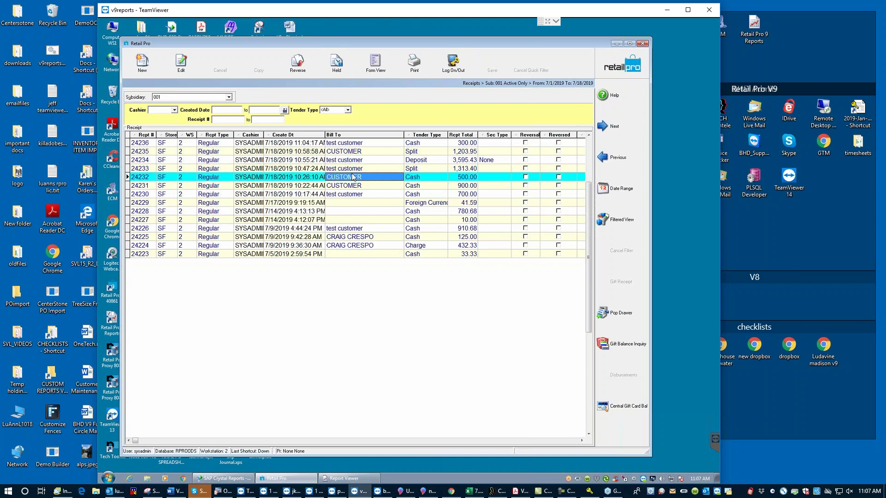
left_click(375, 62)
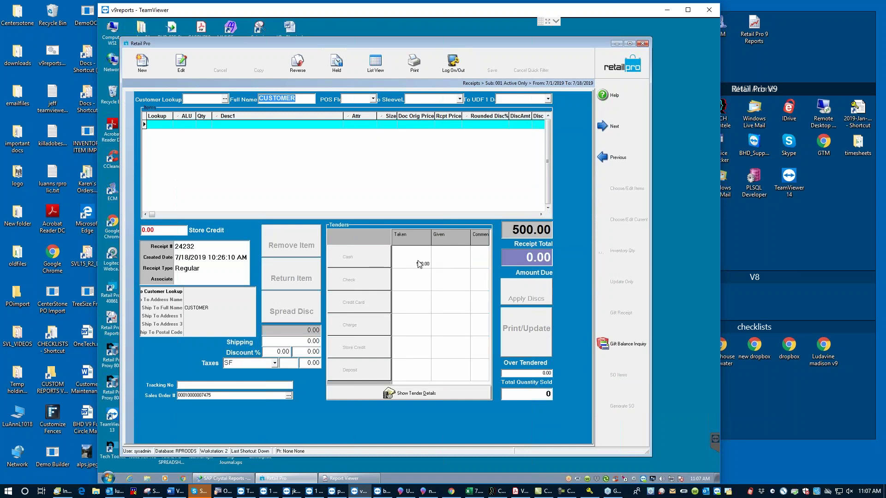
left_click(200, 396)
left_click(376, 62)
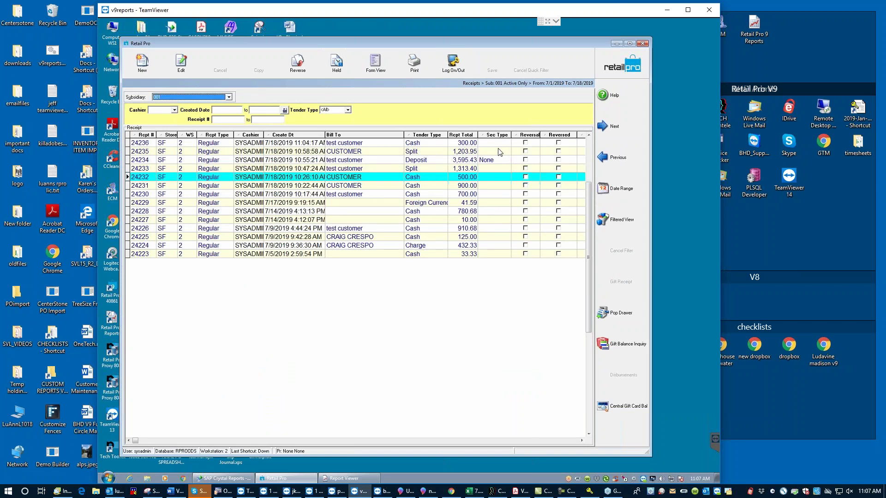
Examine the items and deposit tender on the 3,595.43 receipt, return to the list and leave the receipts
left_click(417, 160)
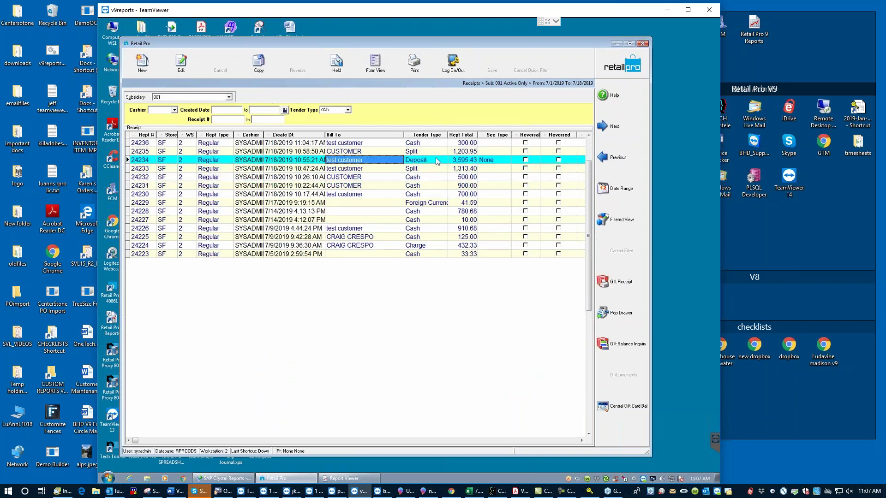
left_click(376, 65)
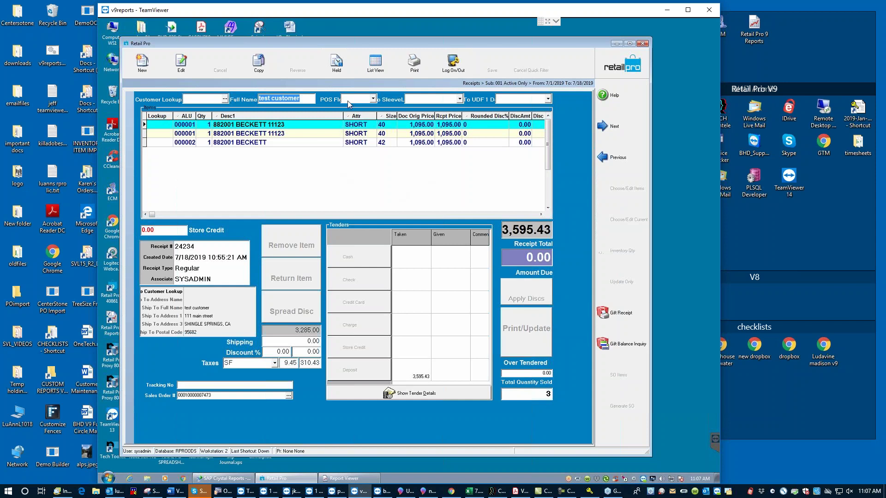
left_click(375, 62)
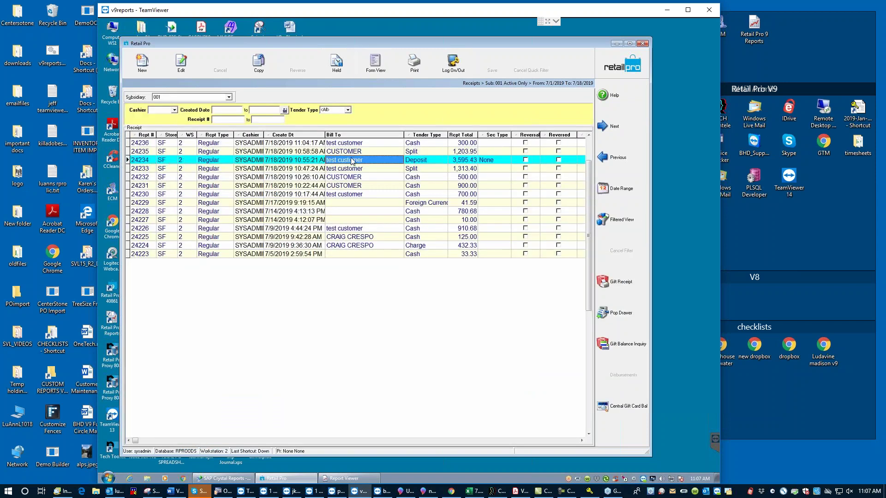
left_click(368, 160)
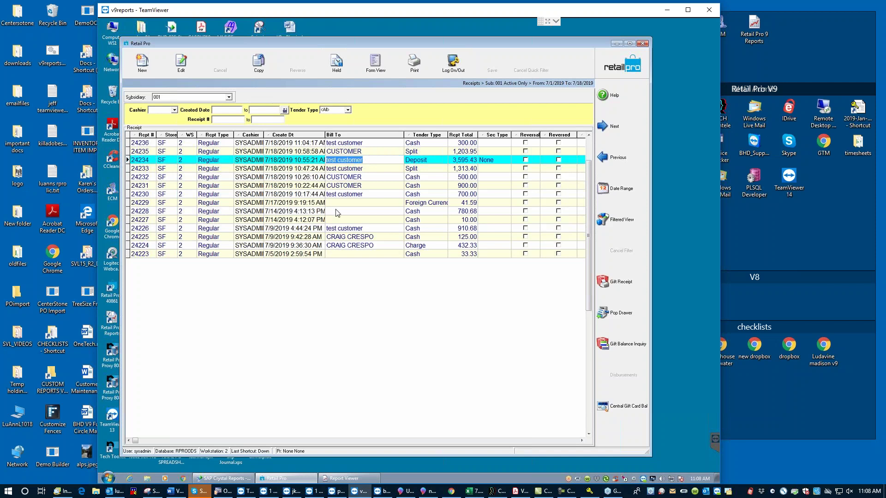
left_click(631, 64)
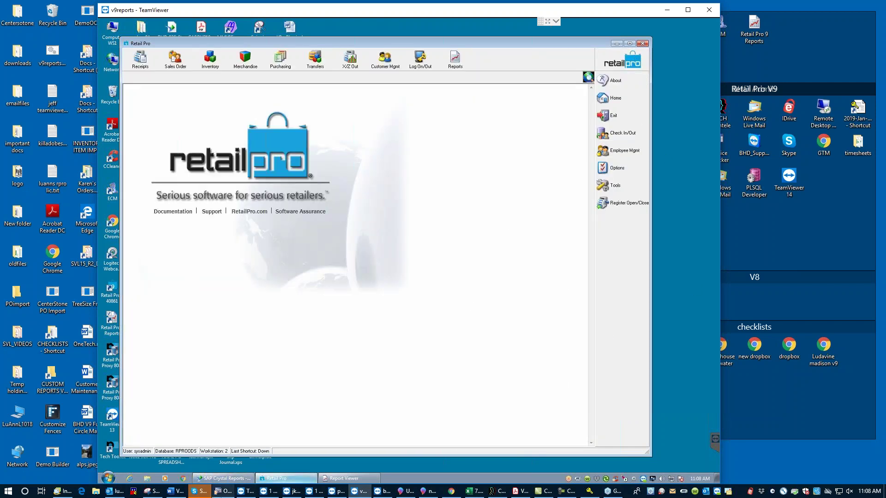
Switch to the V9 - Sales Orders outline in Word, highlight the Multi-store Sales Orders topic and minimise the document
left_click(175, 492)
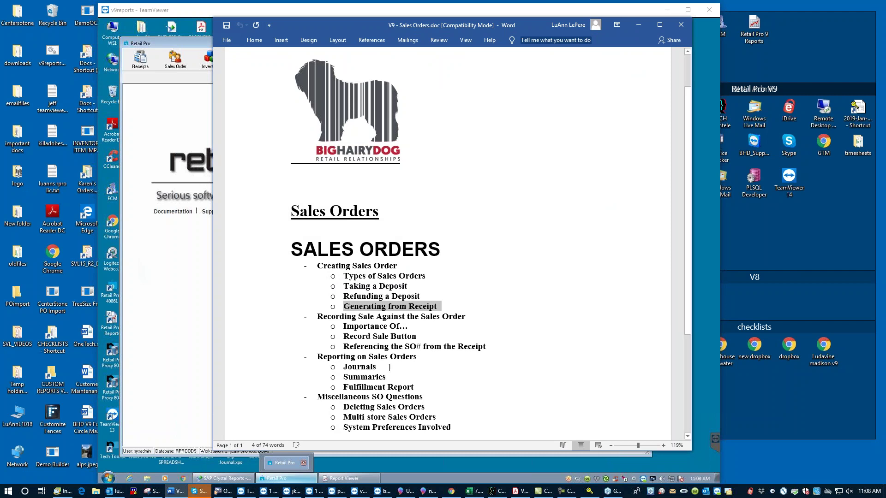
left_click_drag(439, 417, 343, 417)
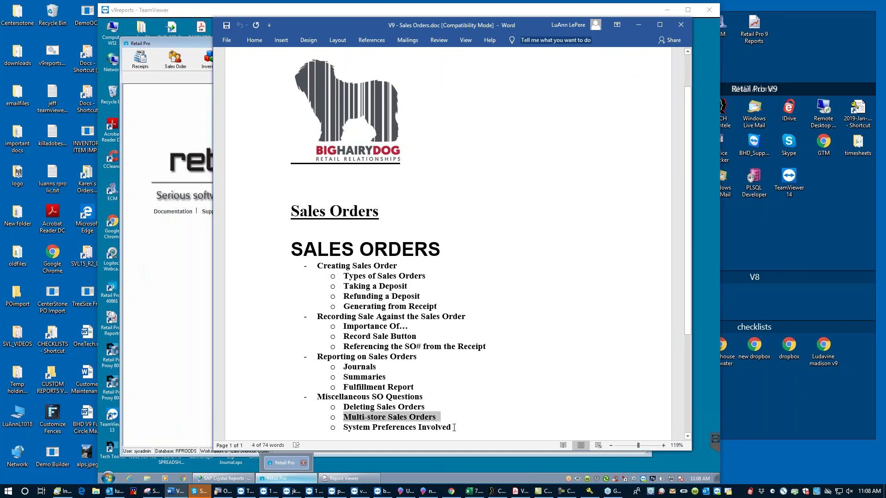
left_click(785, 287)
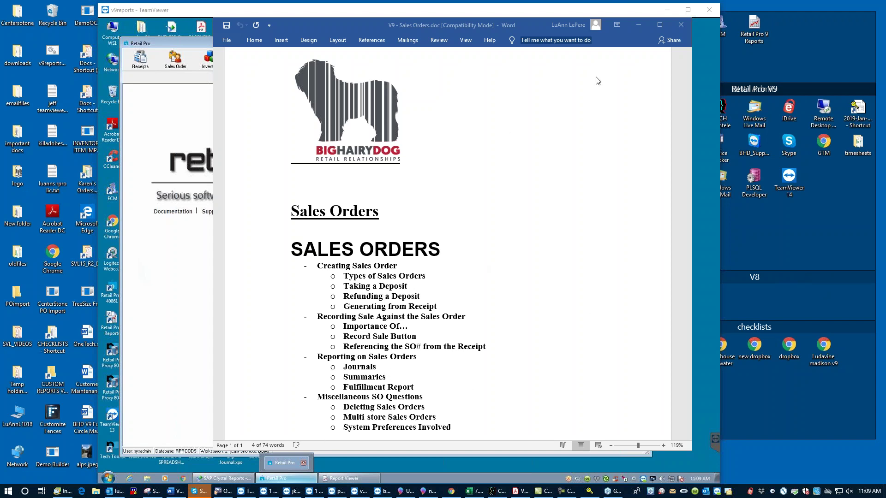
left_click(640, 25)
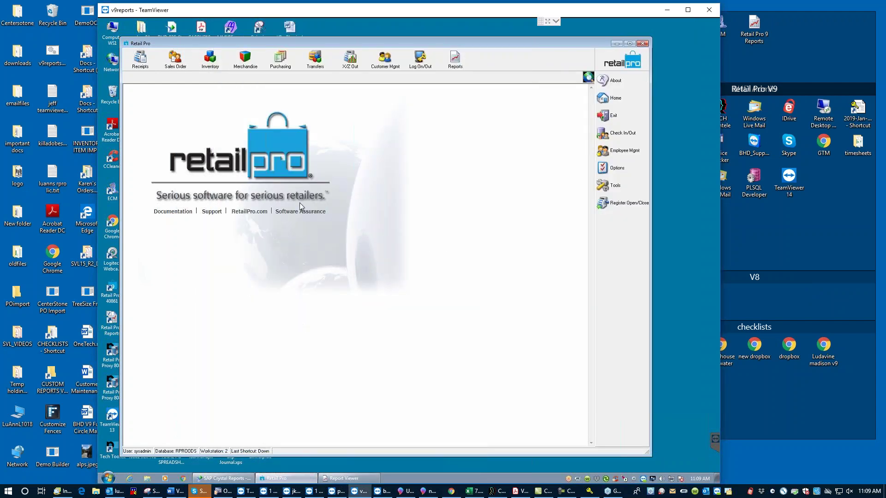
Open the test customer's layaway in the sales orders, set its Process At Store Code to LOS and save it
left_click(174, 59)
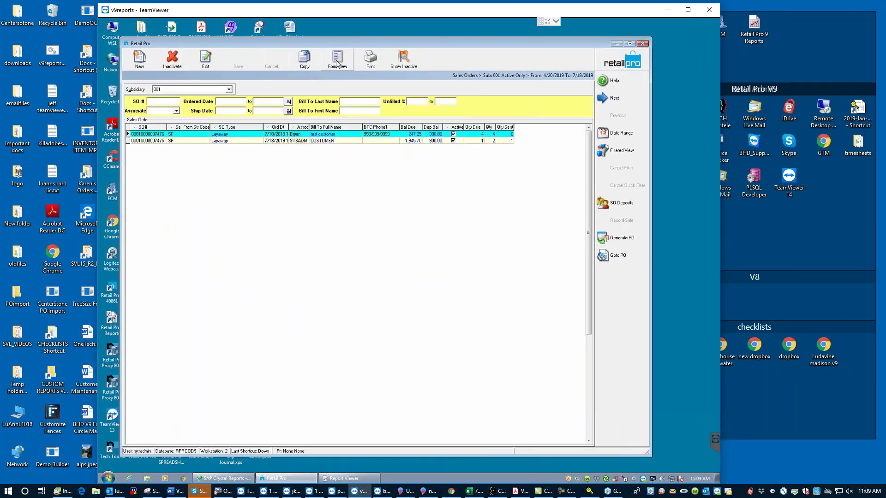
left_click(337, 59)
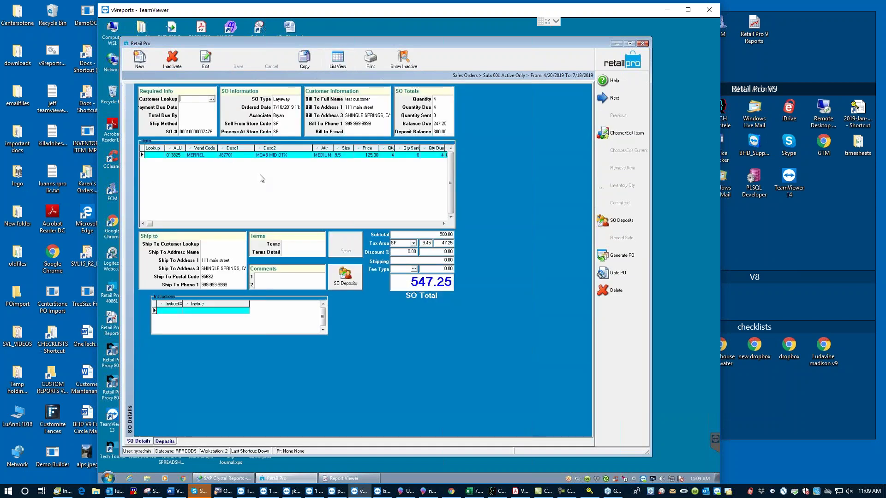
left_click(292, 125)
key("Tab")
left_click(286, 125)
left_click(278, 132)
left_click(296, 132)
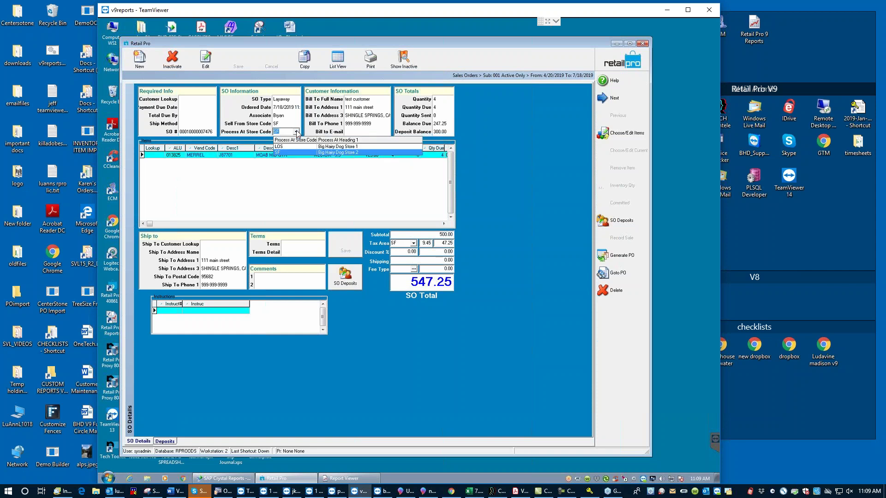
left_click(294, 147)
left_click(239, 59)
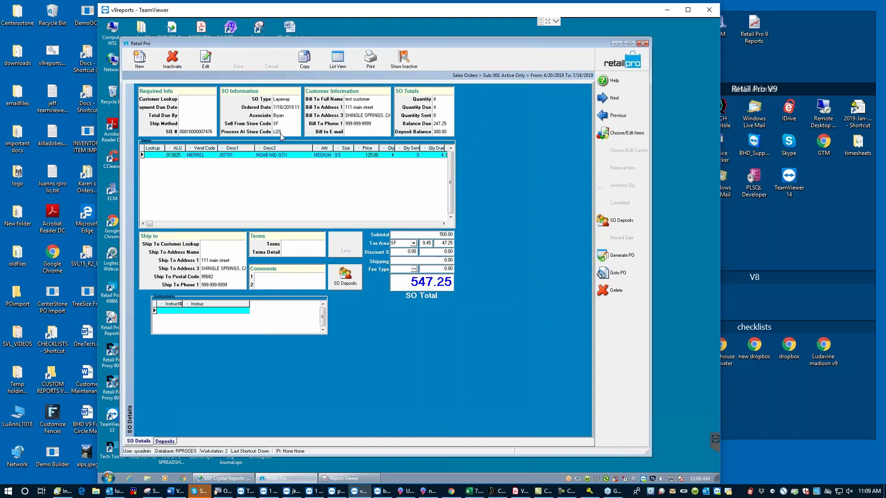
Review the layaway's Process At Store Code and leave the sales orders for the home screen
left_click(288, 133)
left_click(285, 133)
left_click(622, 61)
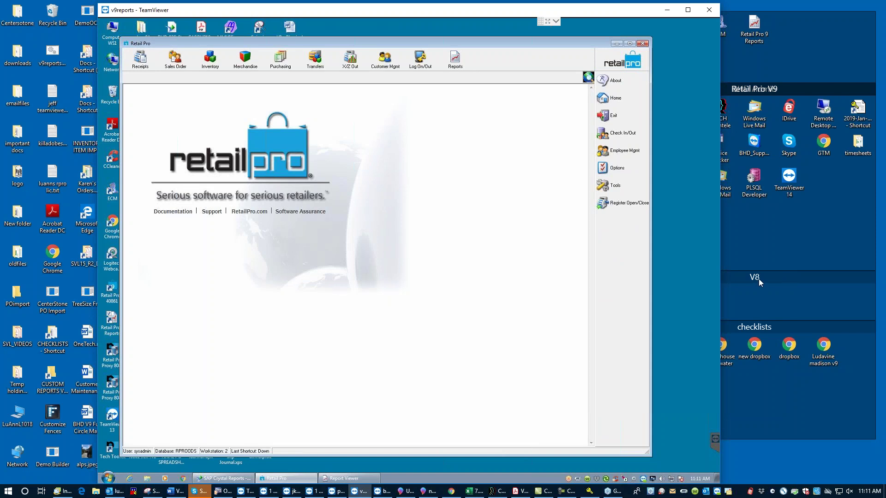
left_click(784, 279)
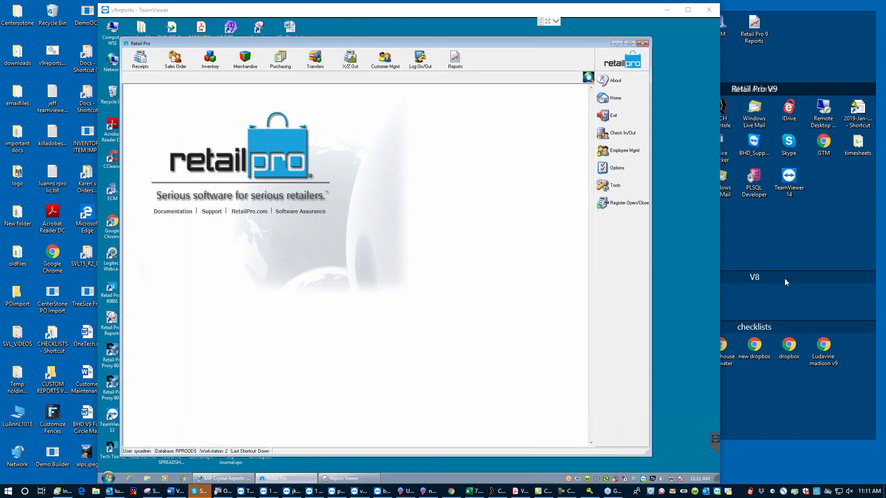